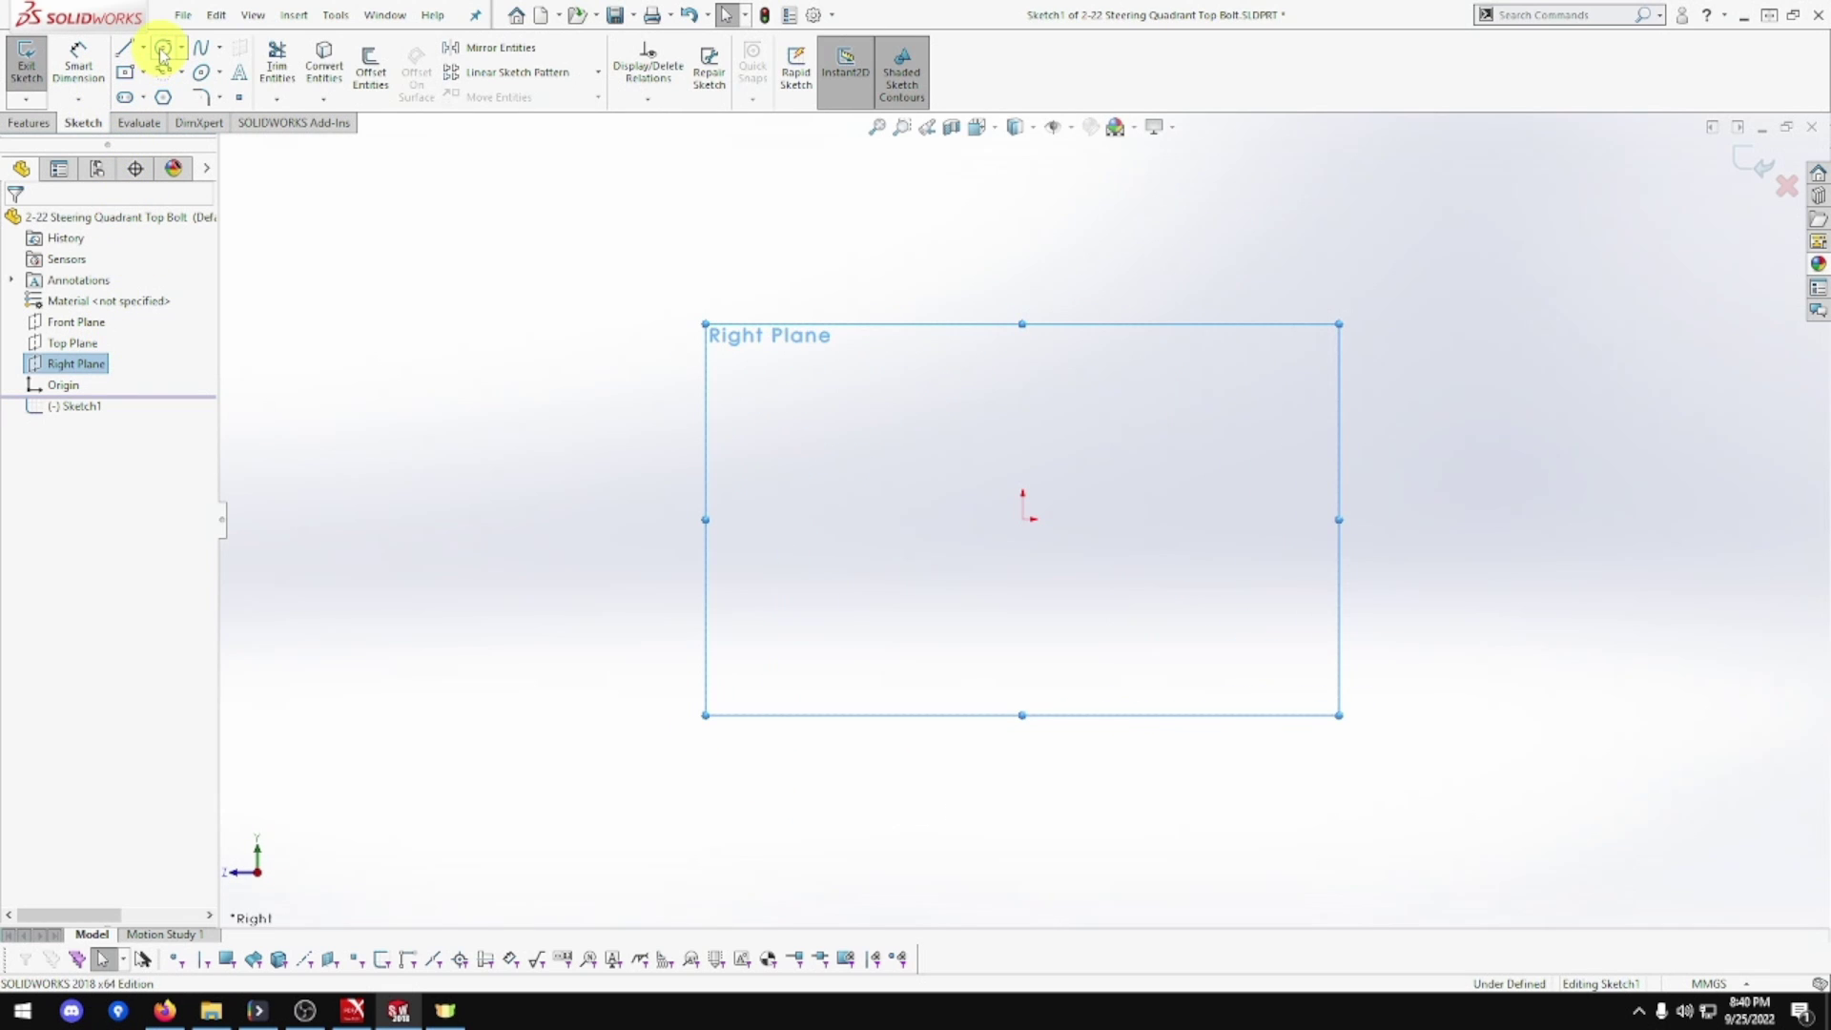
Sketch a circle about 41.6 mm in diameter centred on the origin of the Right Plane.
left_click(163, 50)
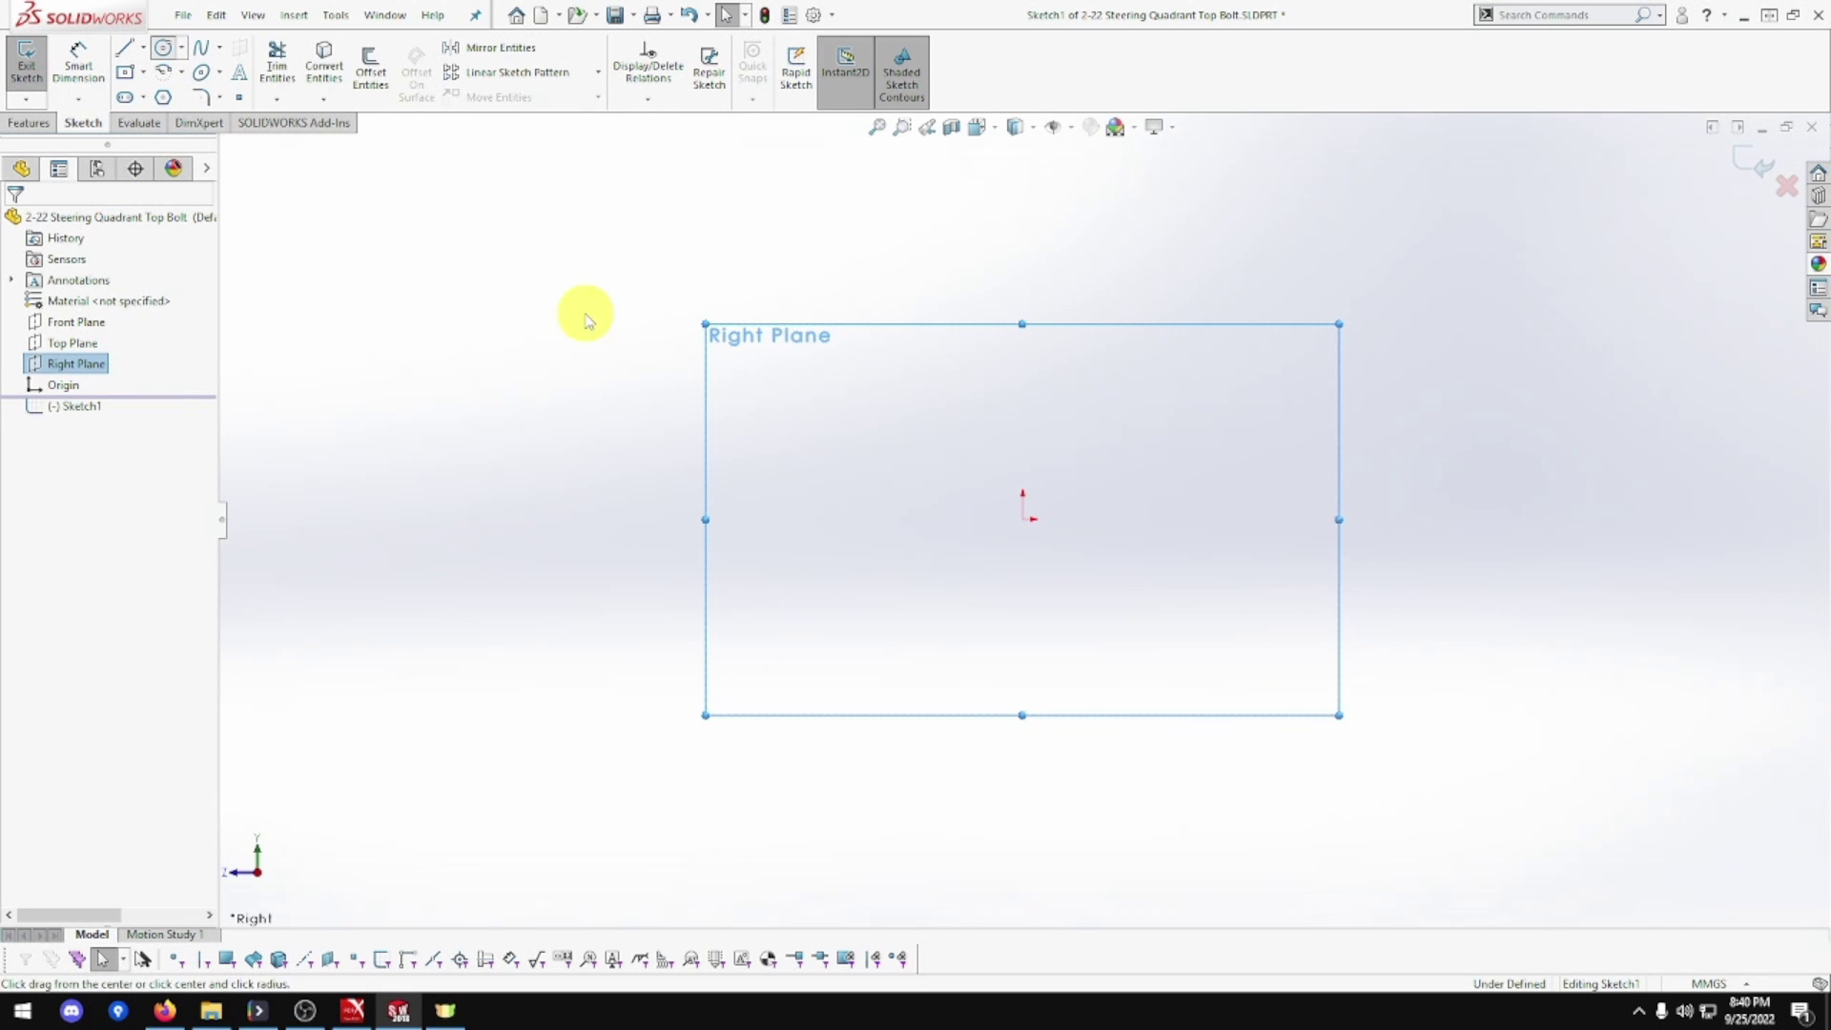
left_click(1023, 519)
left_click(1089, 556)
left_click(84, 71)
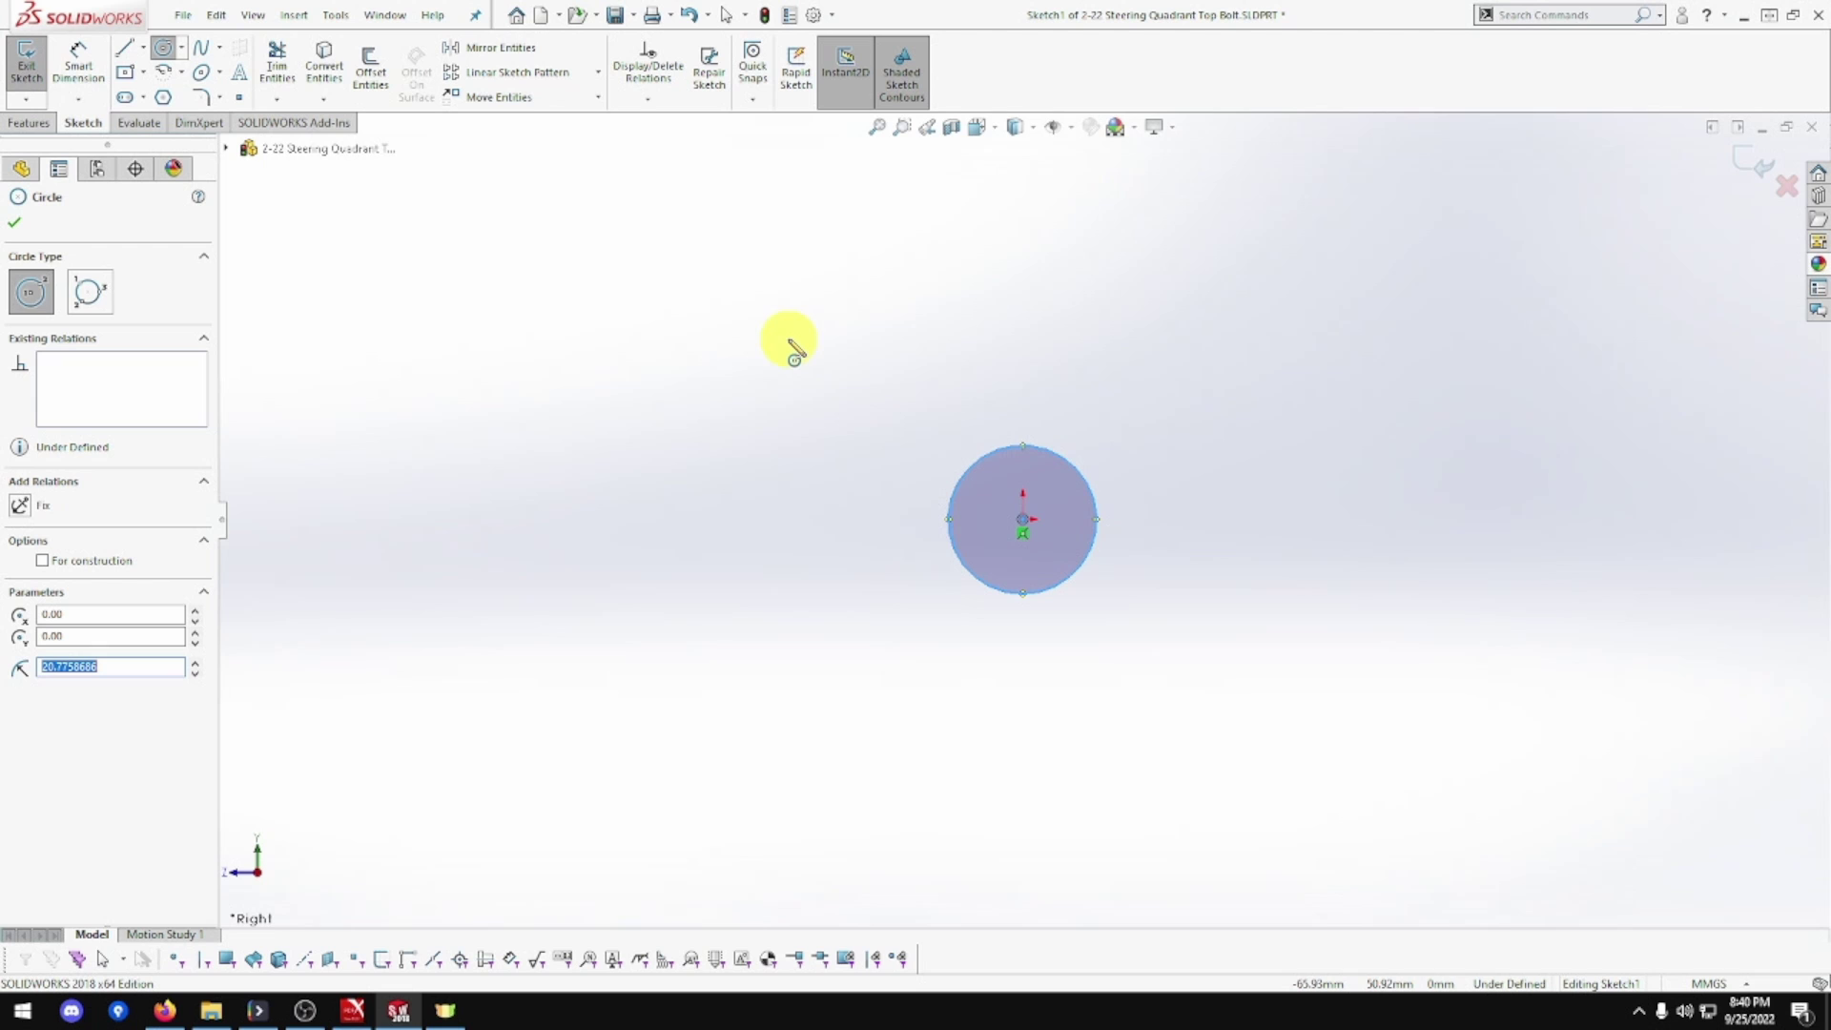
left_click(970, 468)
left_click(953, 448)
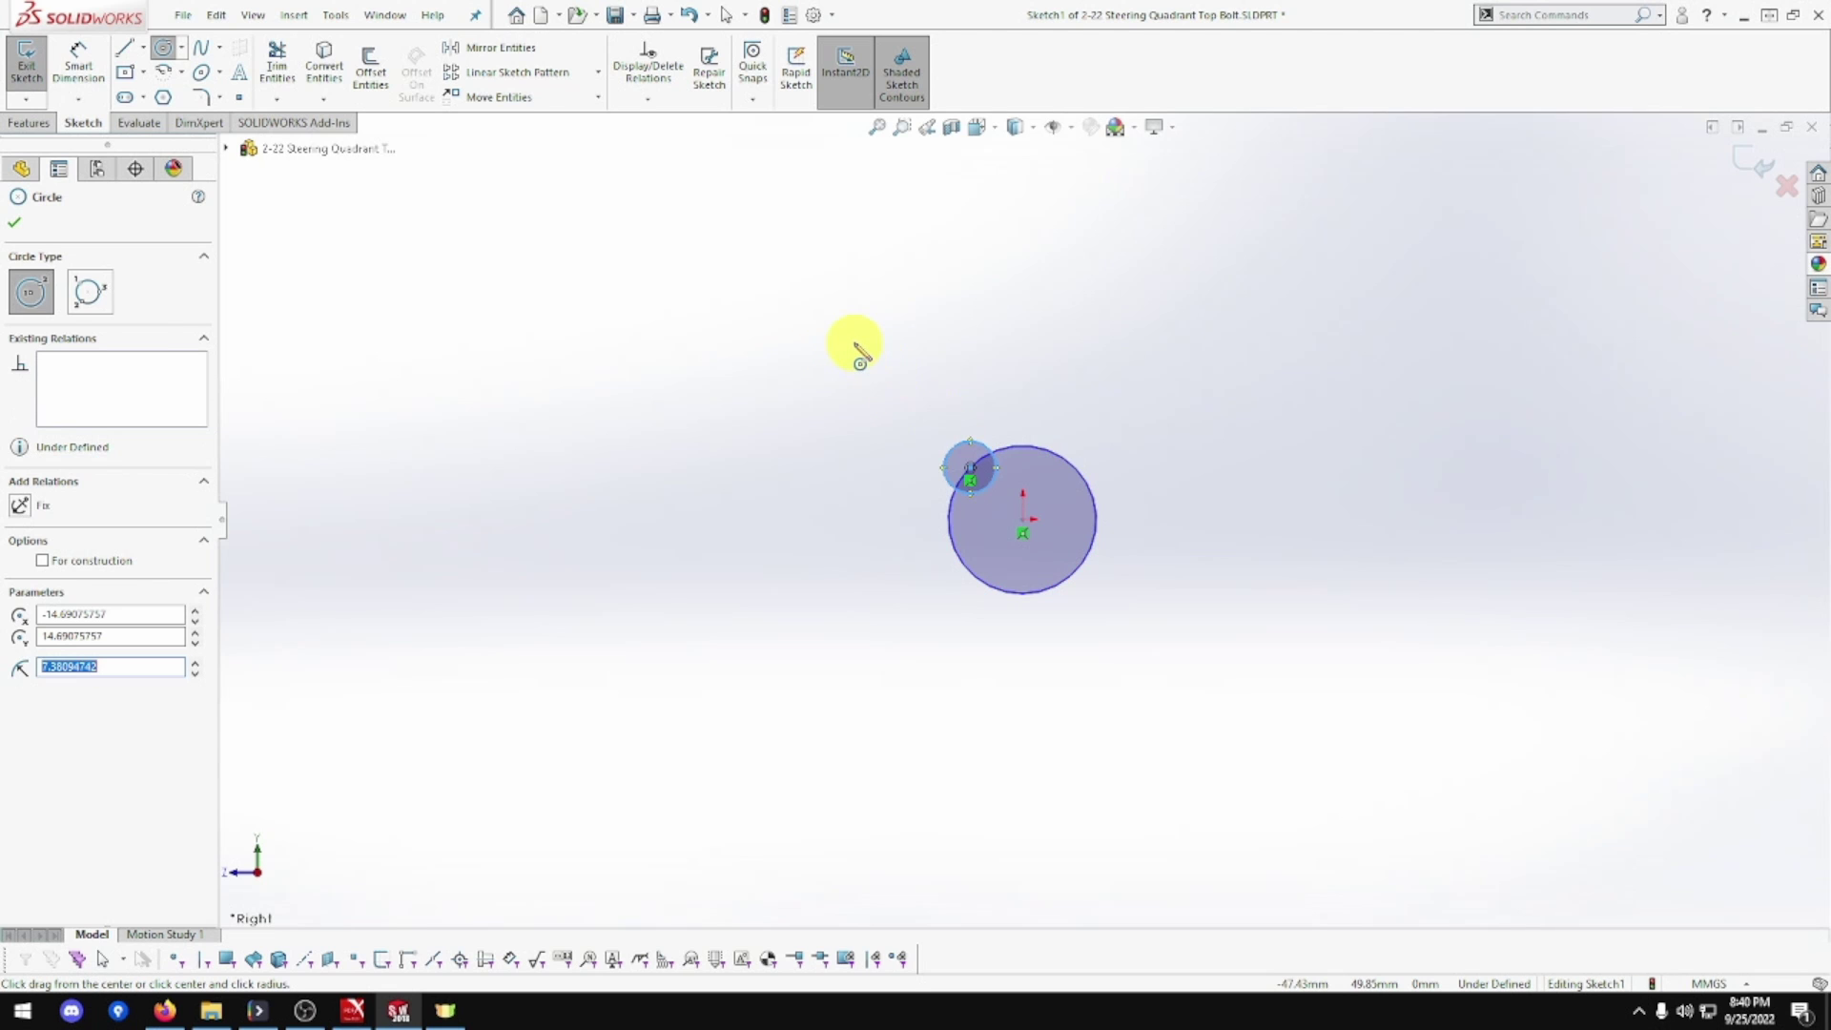
key("Escape")
key("Delete")
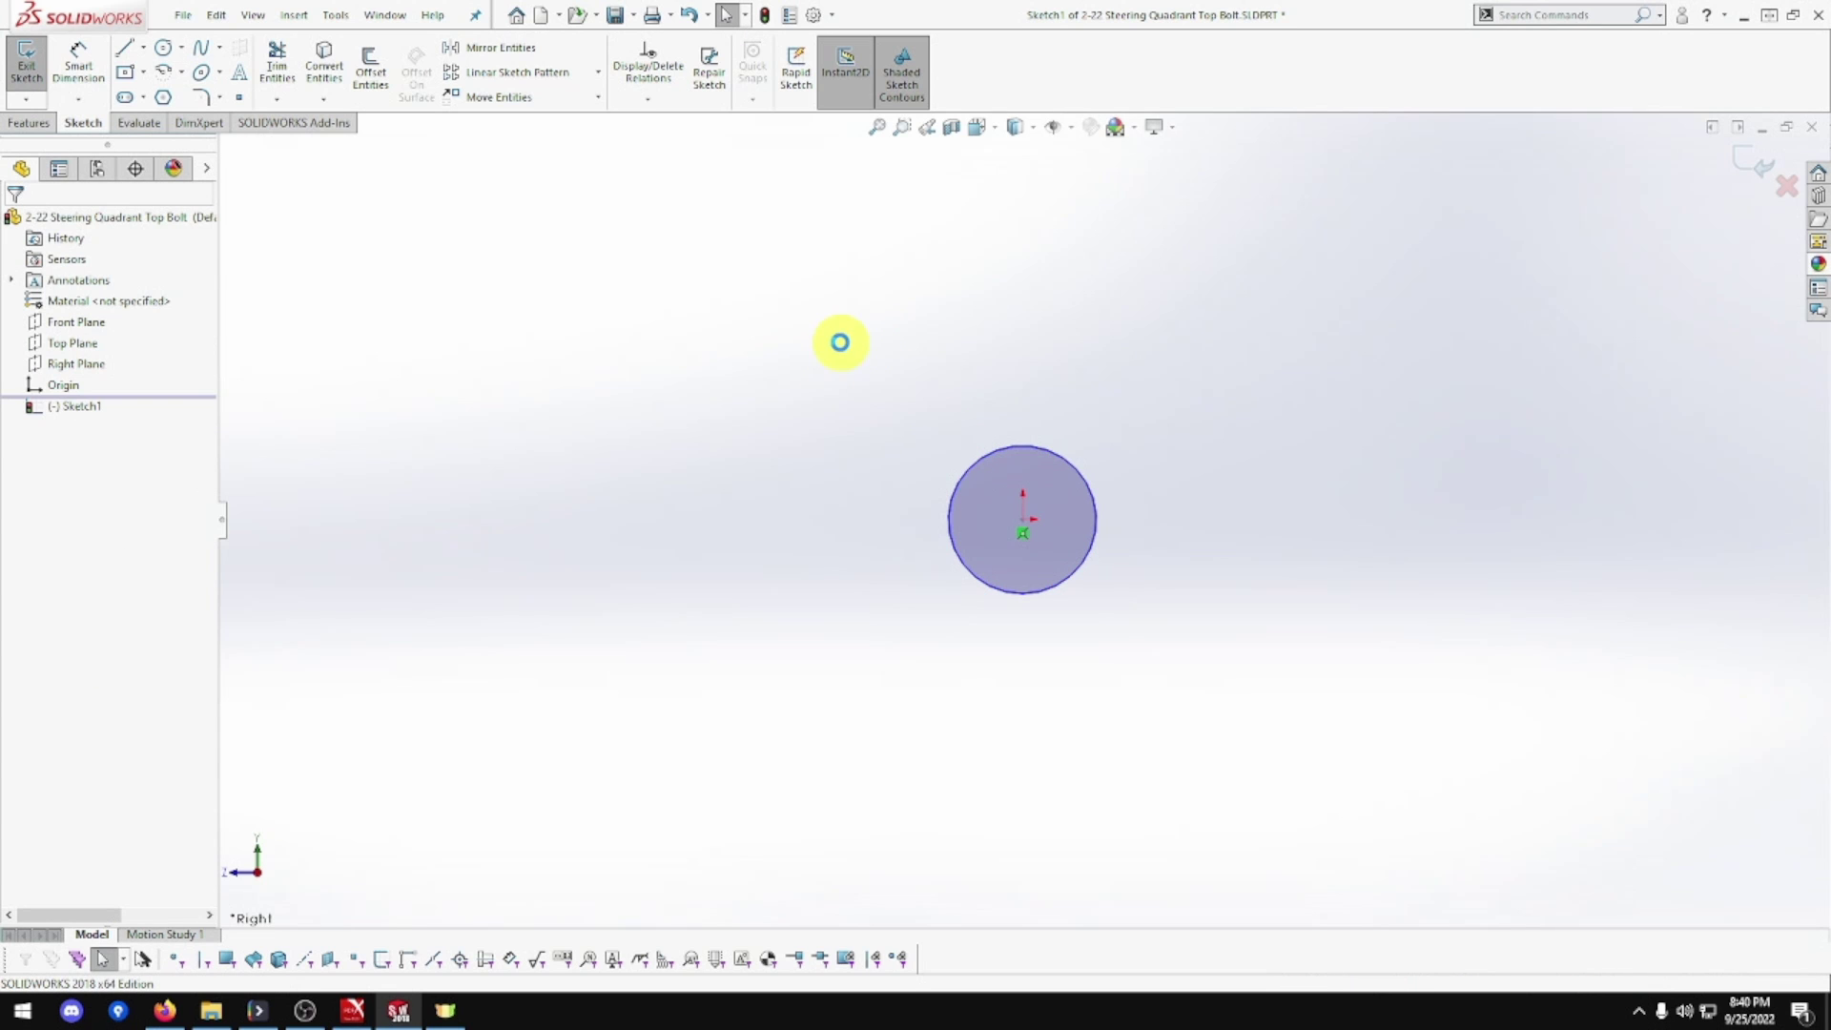
Dimension the circle's diameter and set it to 11 mm.
left_click(80, 68)
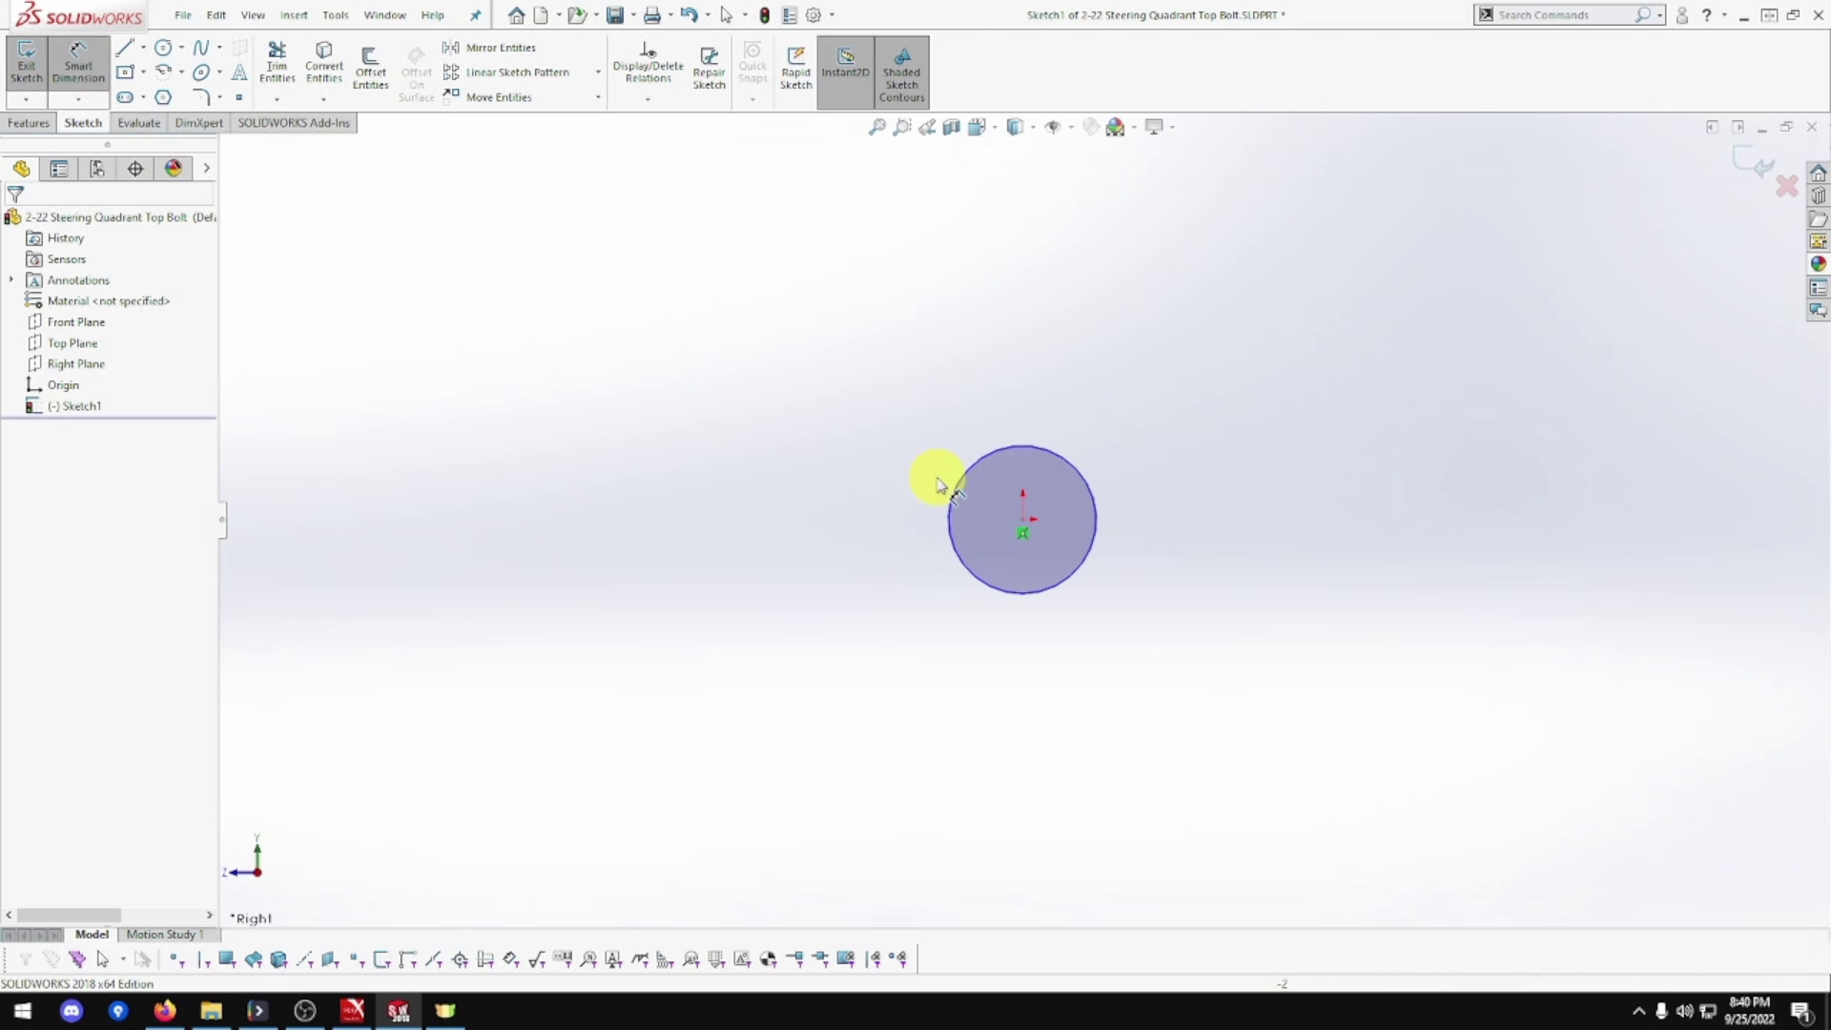
left_click(969, 469)
left_click(784, 318)
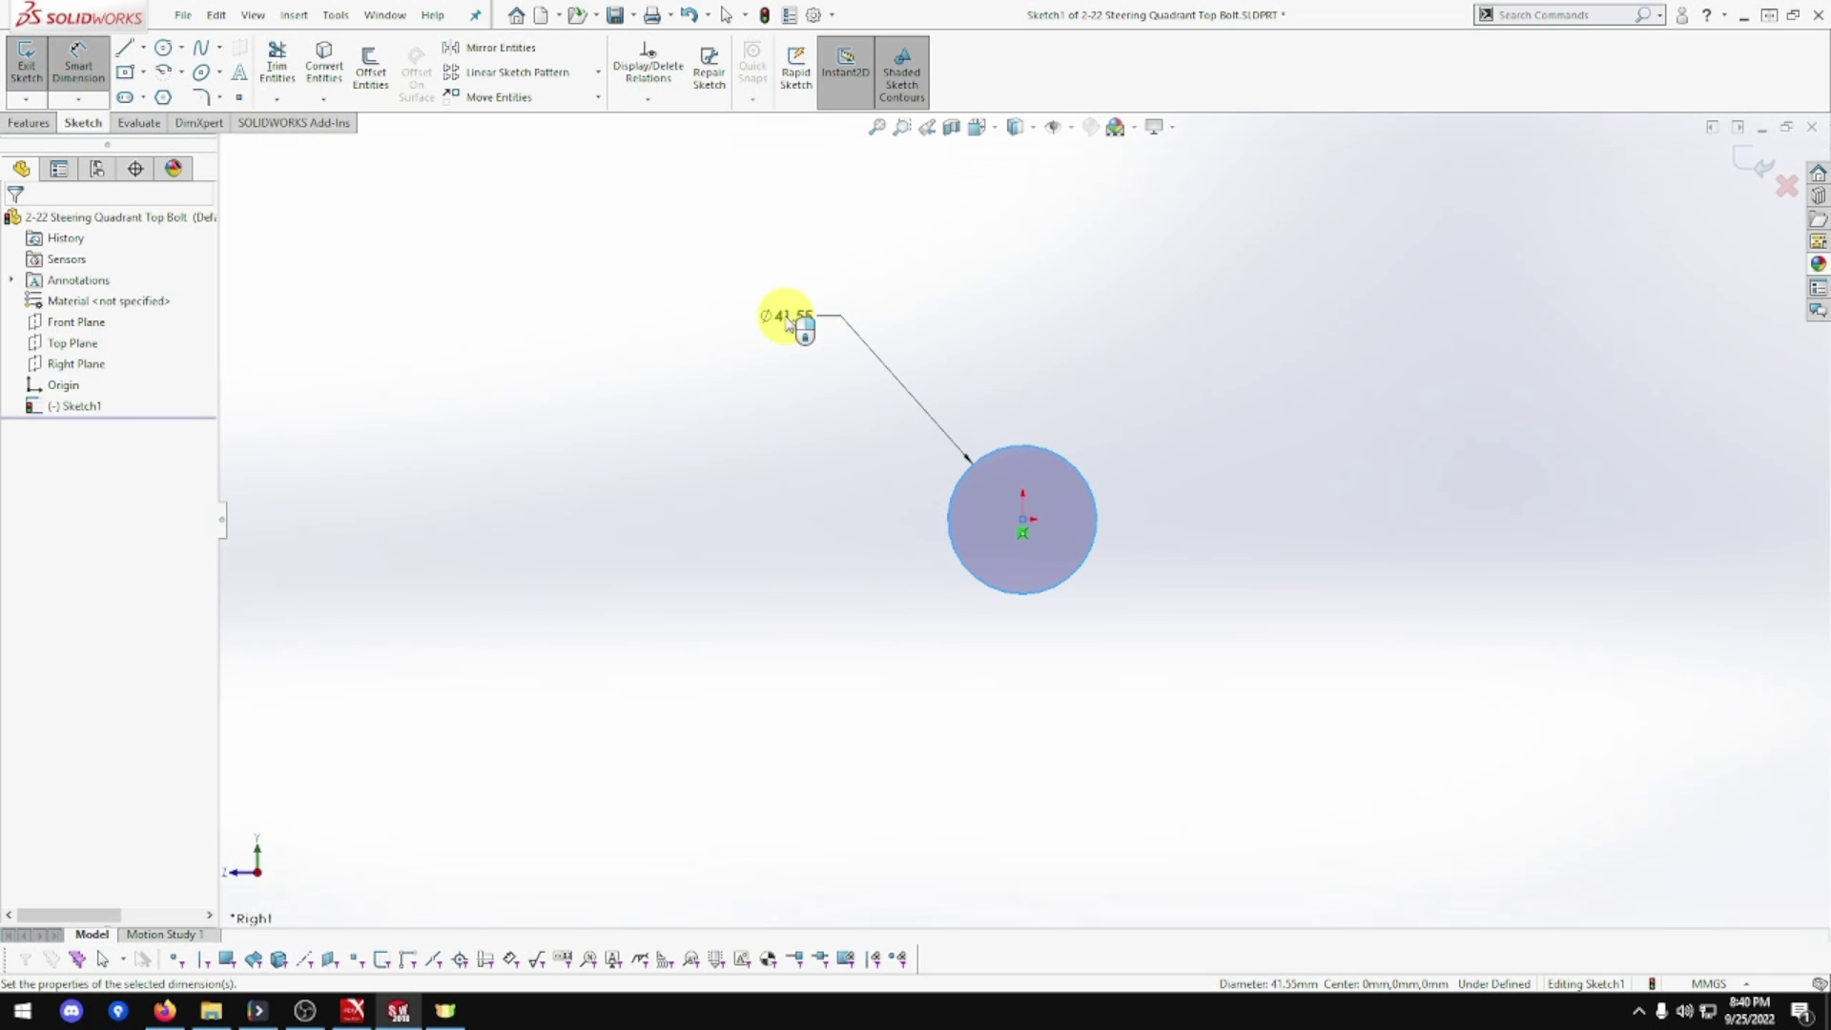
type("11")
key("Return")
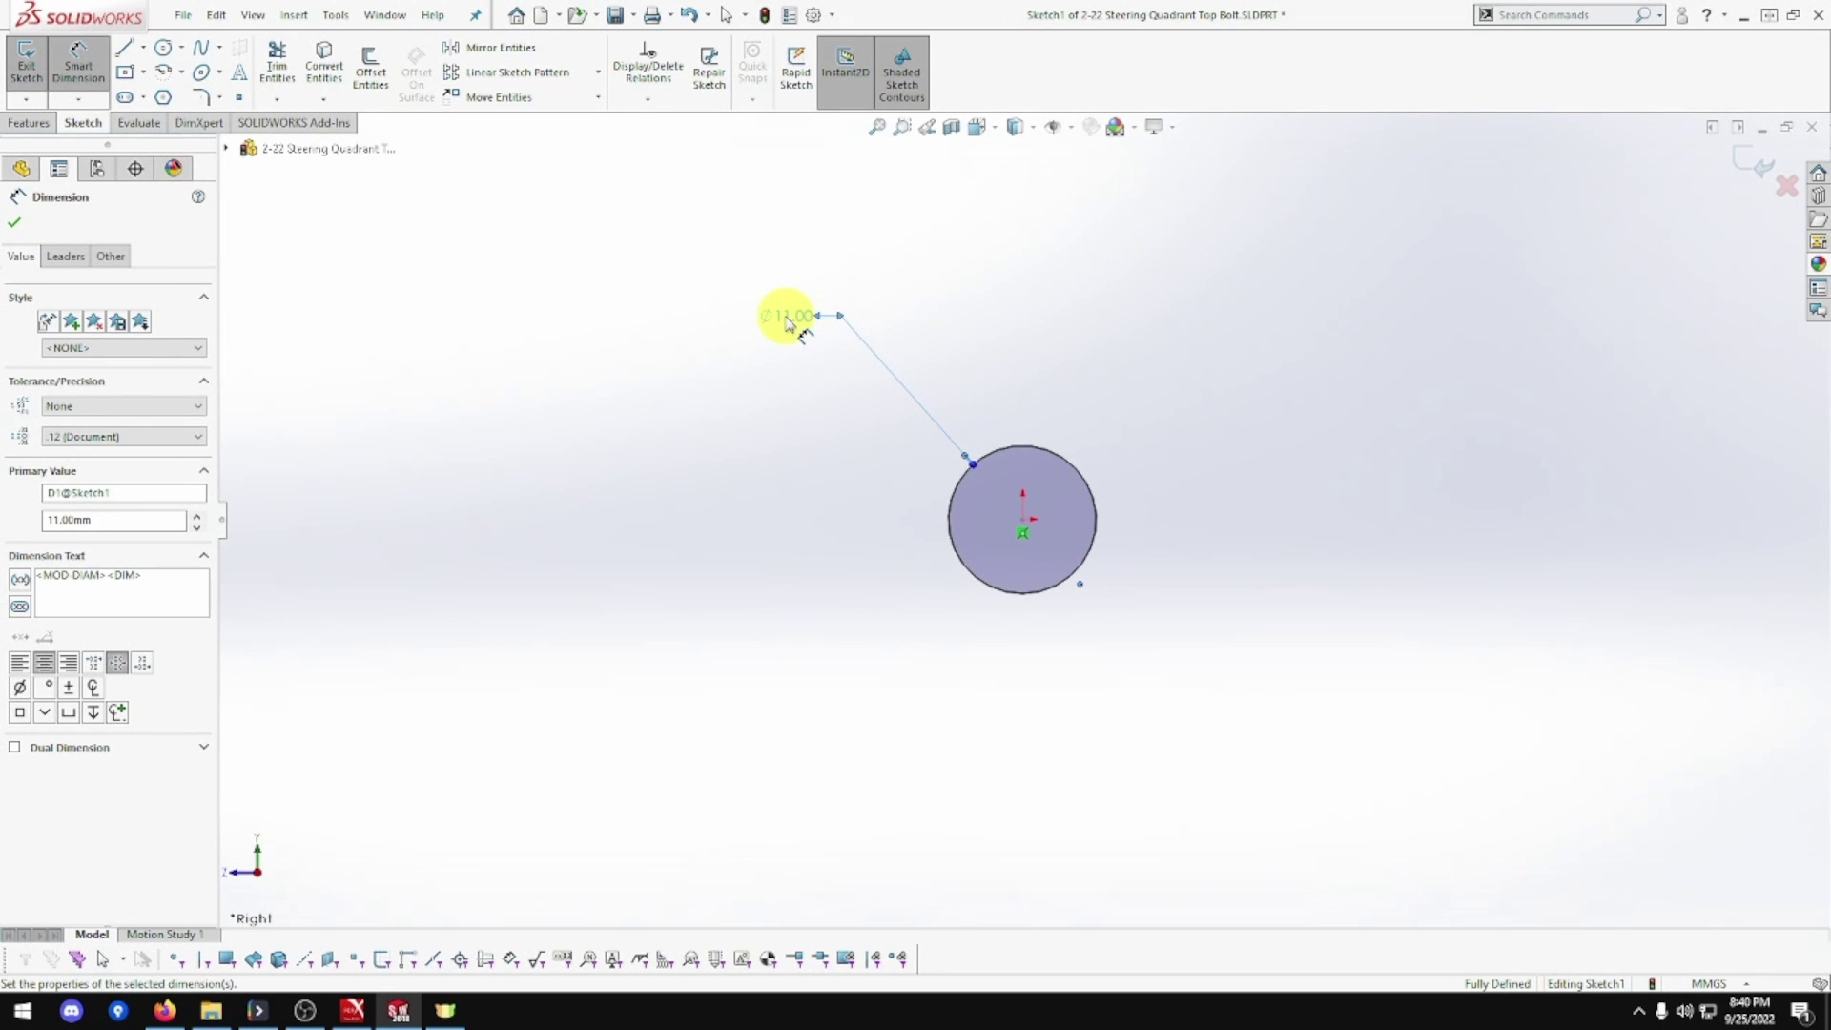
Extrude the 11 mm circle as a blind boss 44 mm deep to form the bolt shank.
left_click(30, 128)
left_click(32, 72)
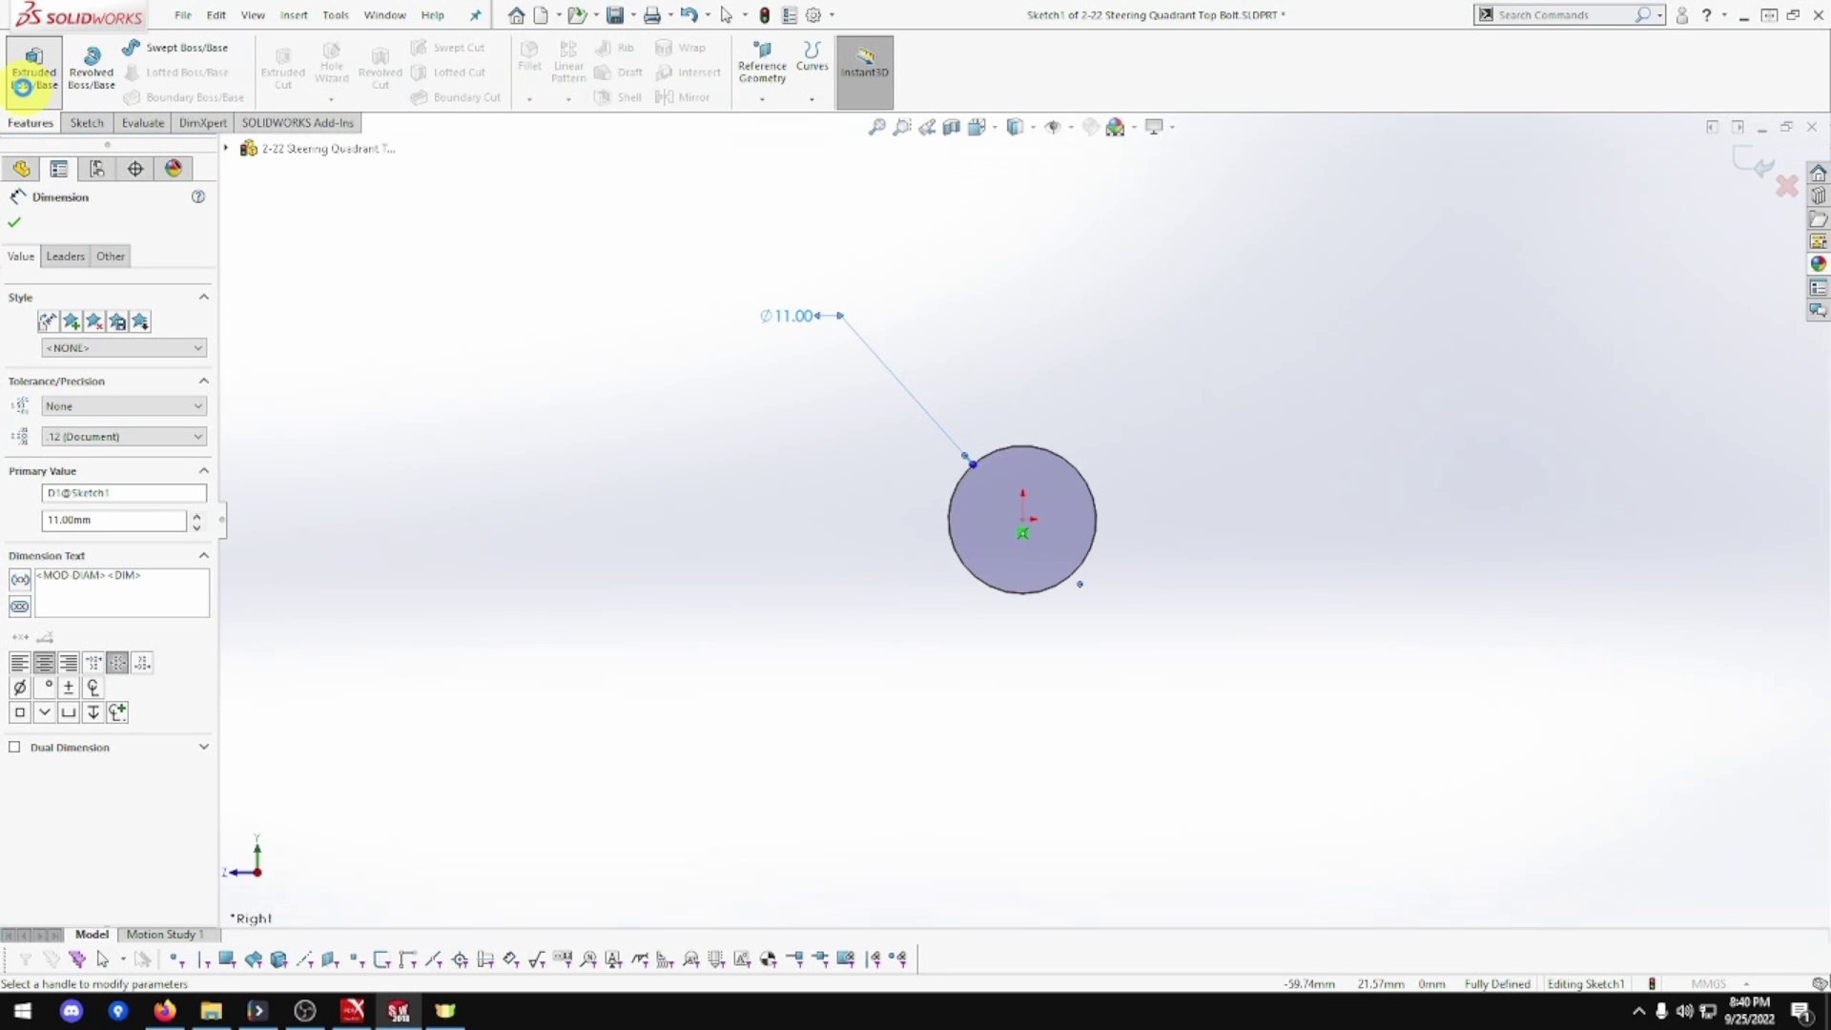
type("44")
key("Return")
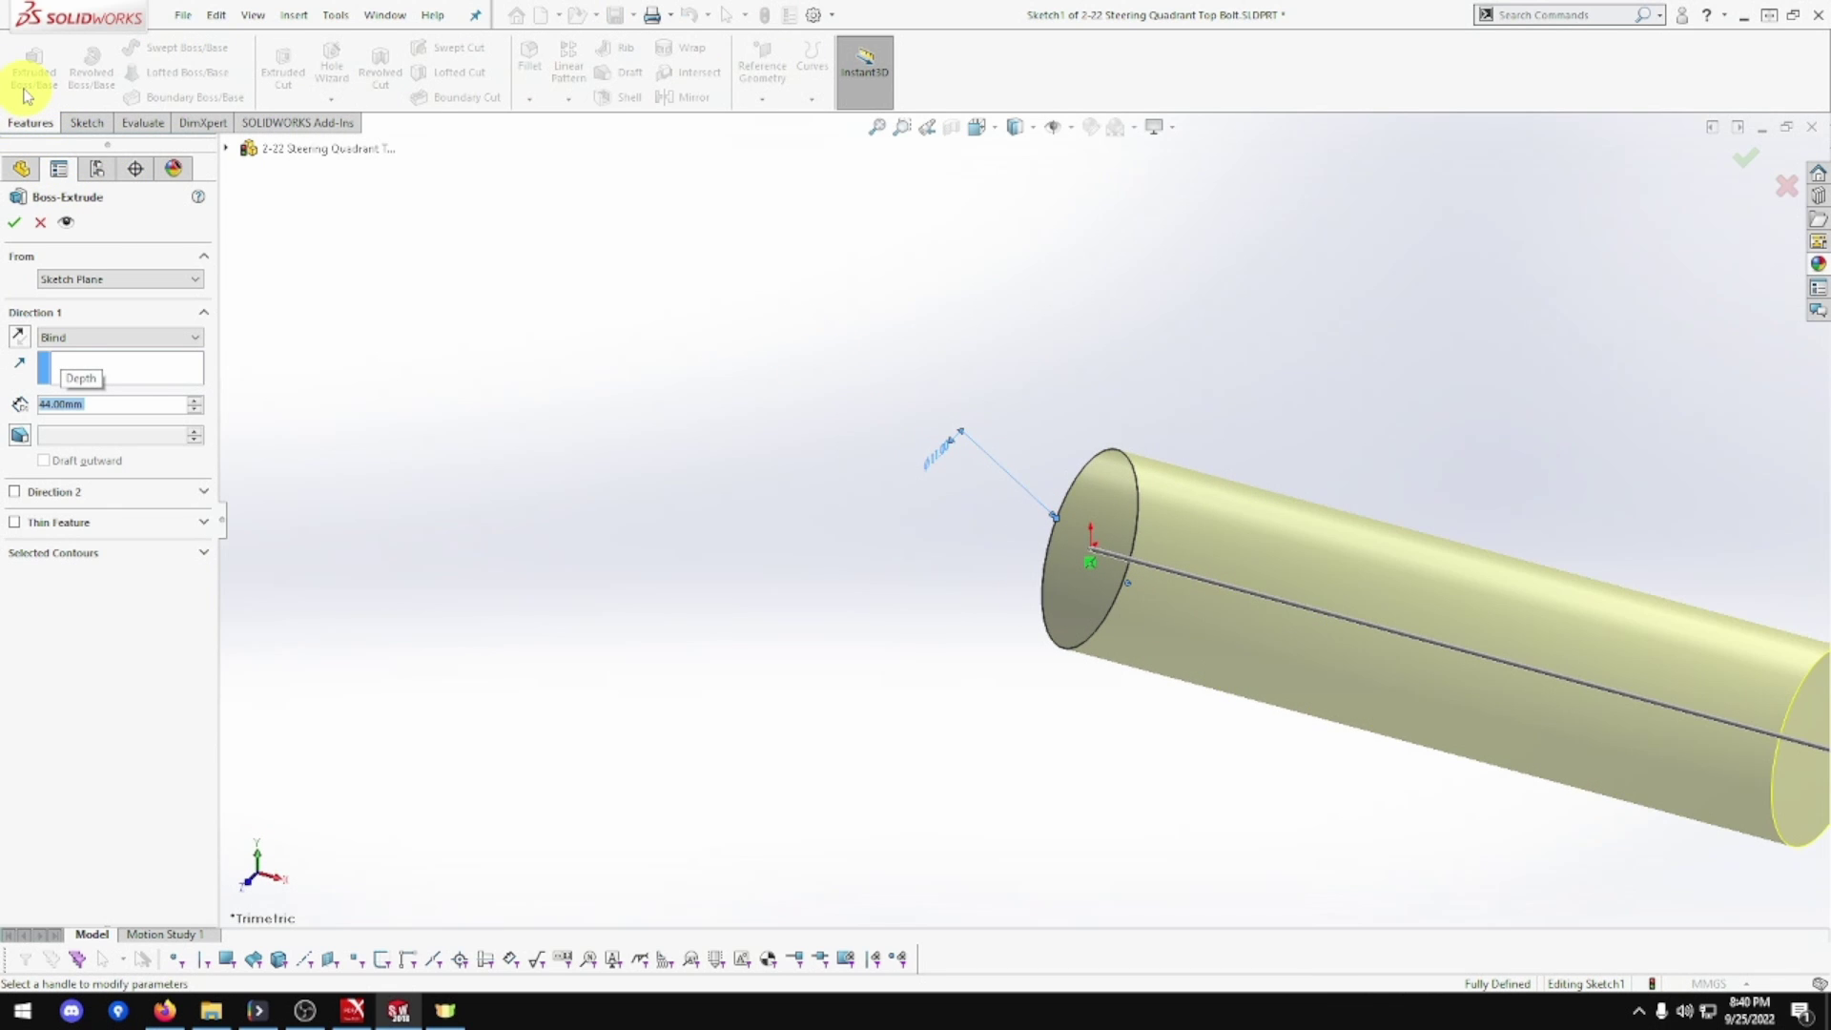
left_click(14, 222)
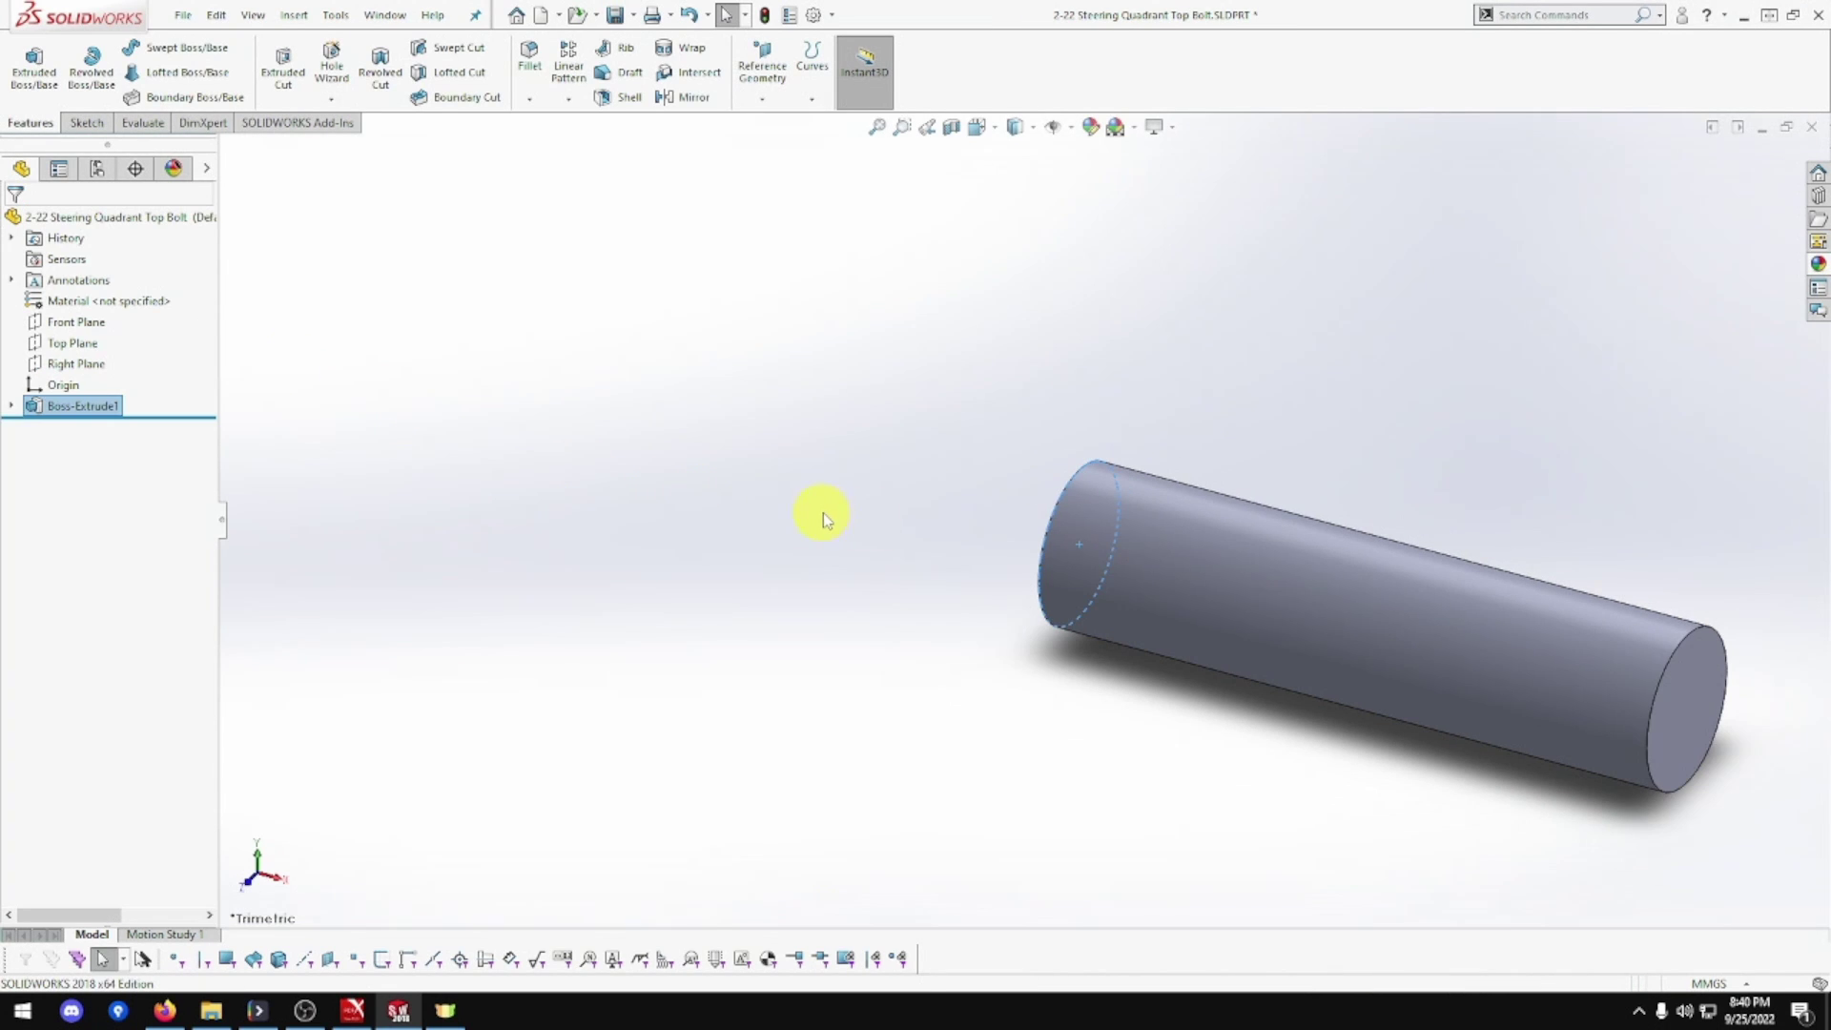
Apply the brushed brass appearance to the whole cylinder.
left_click(1819, 264)
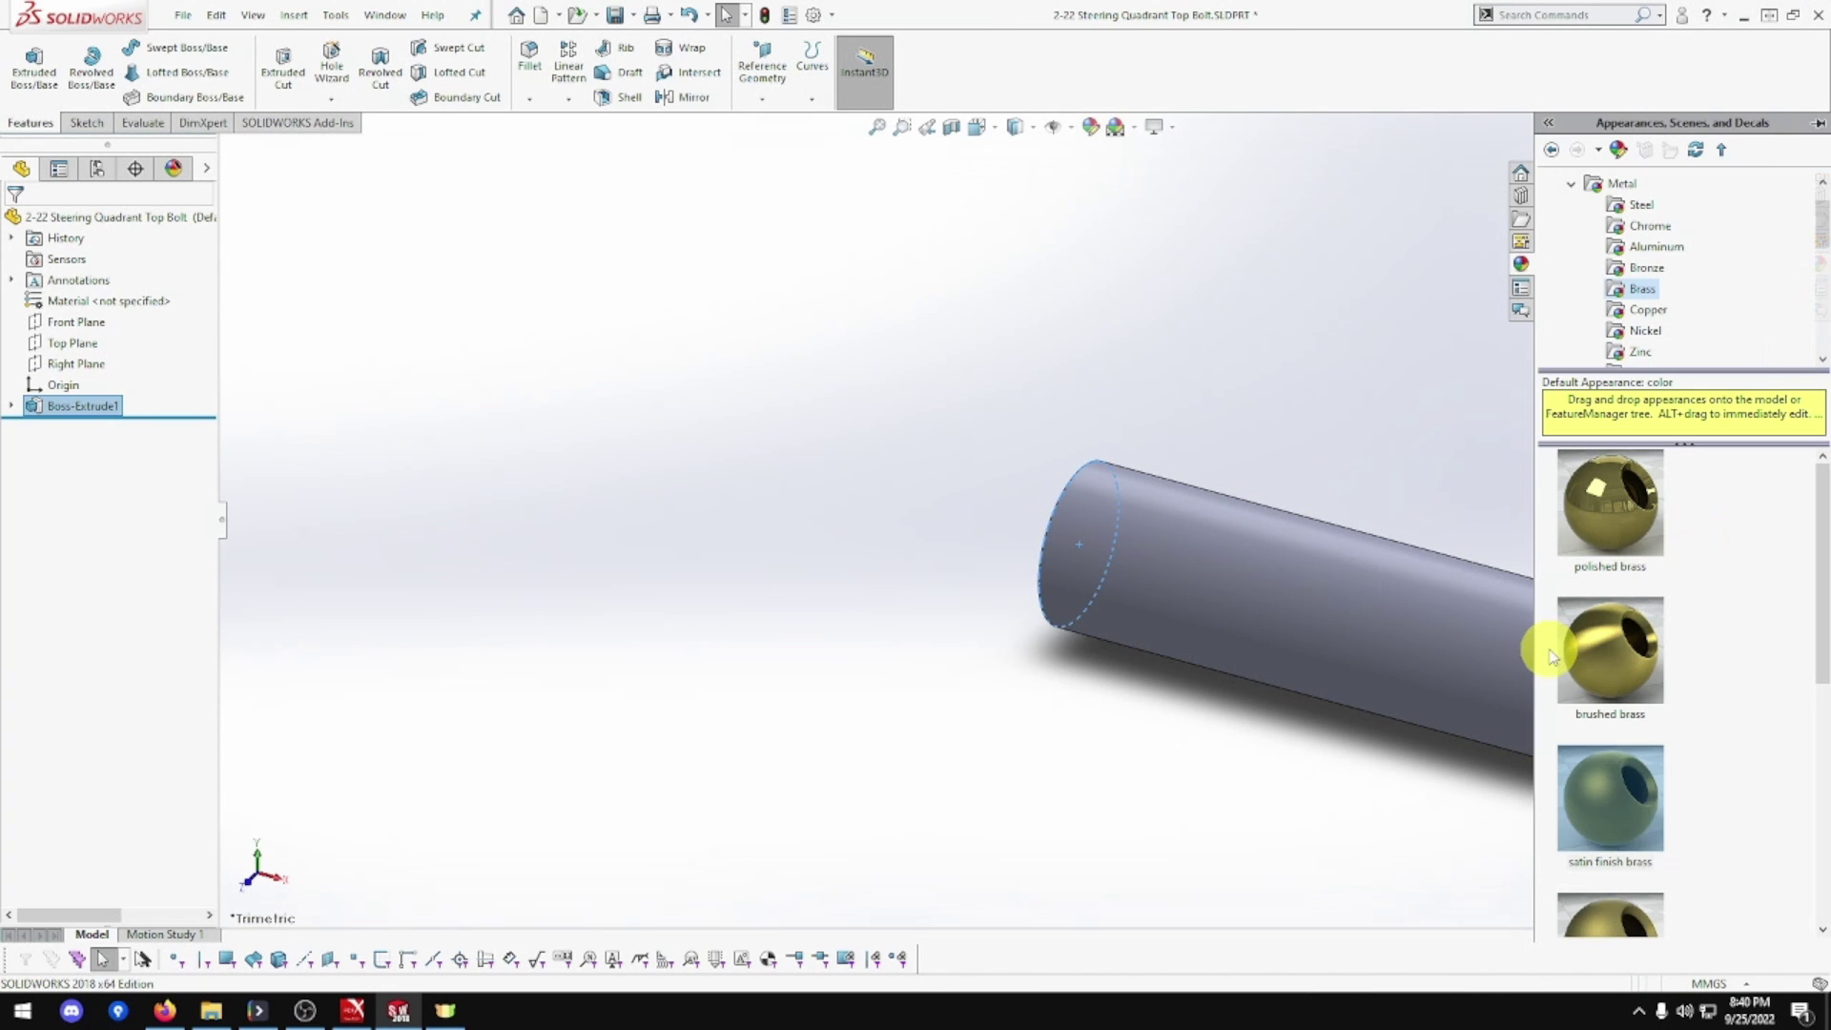
left_click_drag(1633, 652, 1388, 631)
left_click(1411, 622)
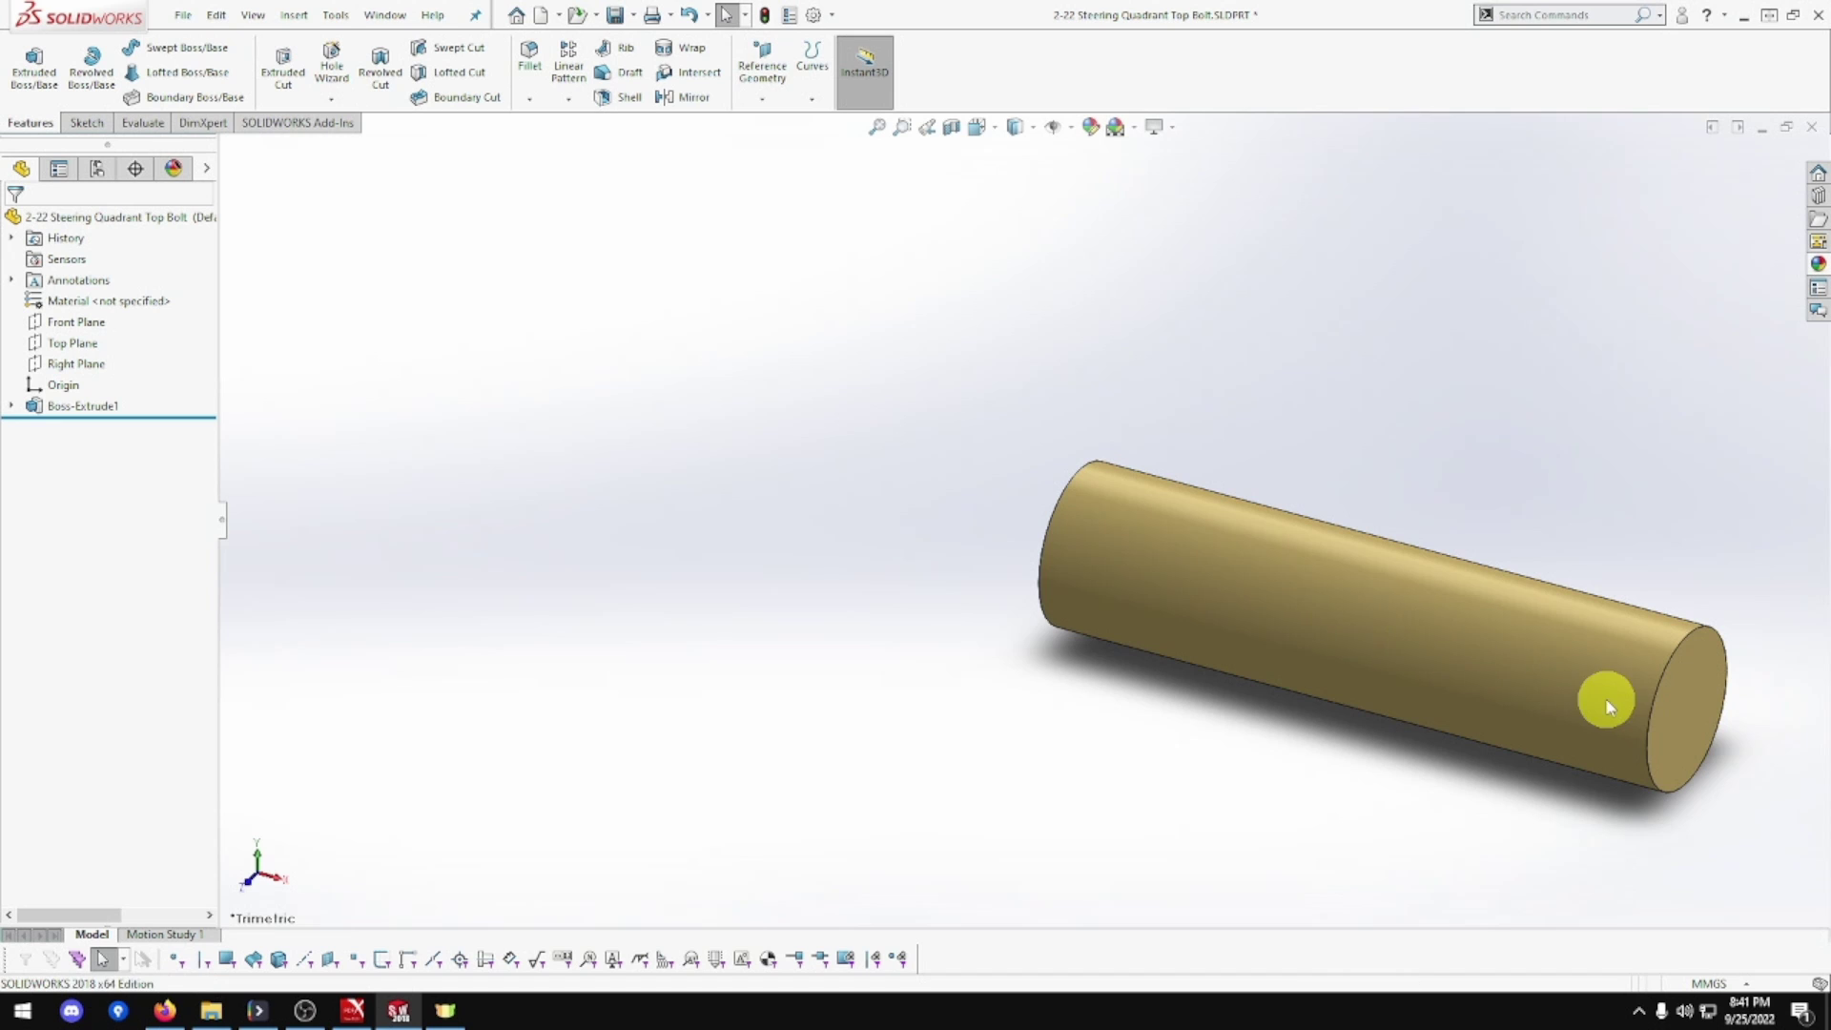
Start a sketch on the cylinder's end face away from the origin and draw a centred circle about 32.9 mm in diameter.
right_click(1708, 708)
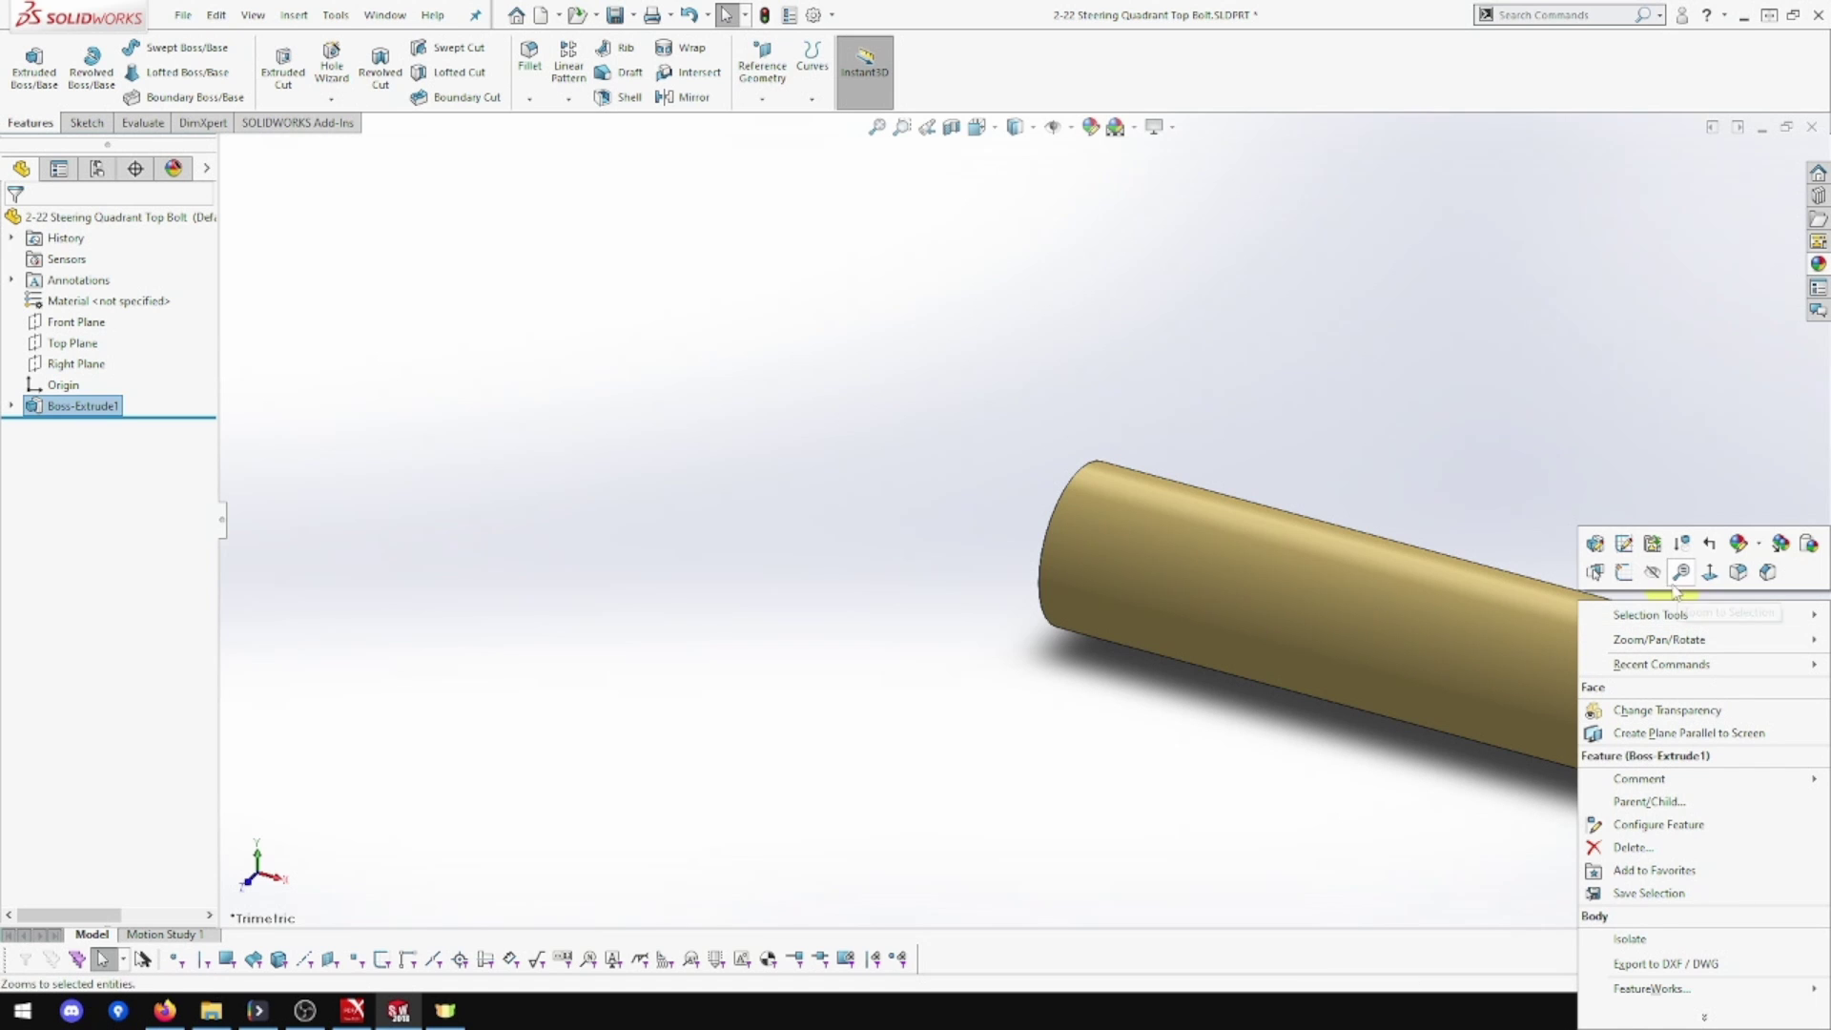
left_click(1622, 572)
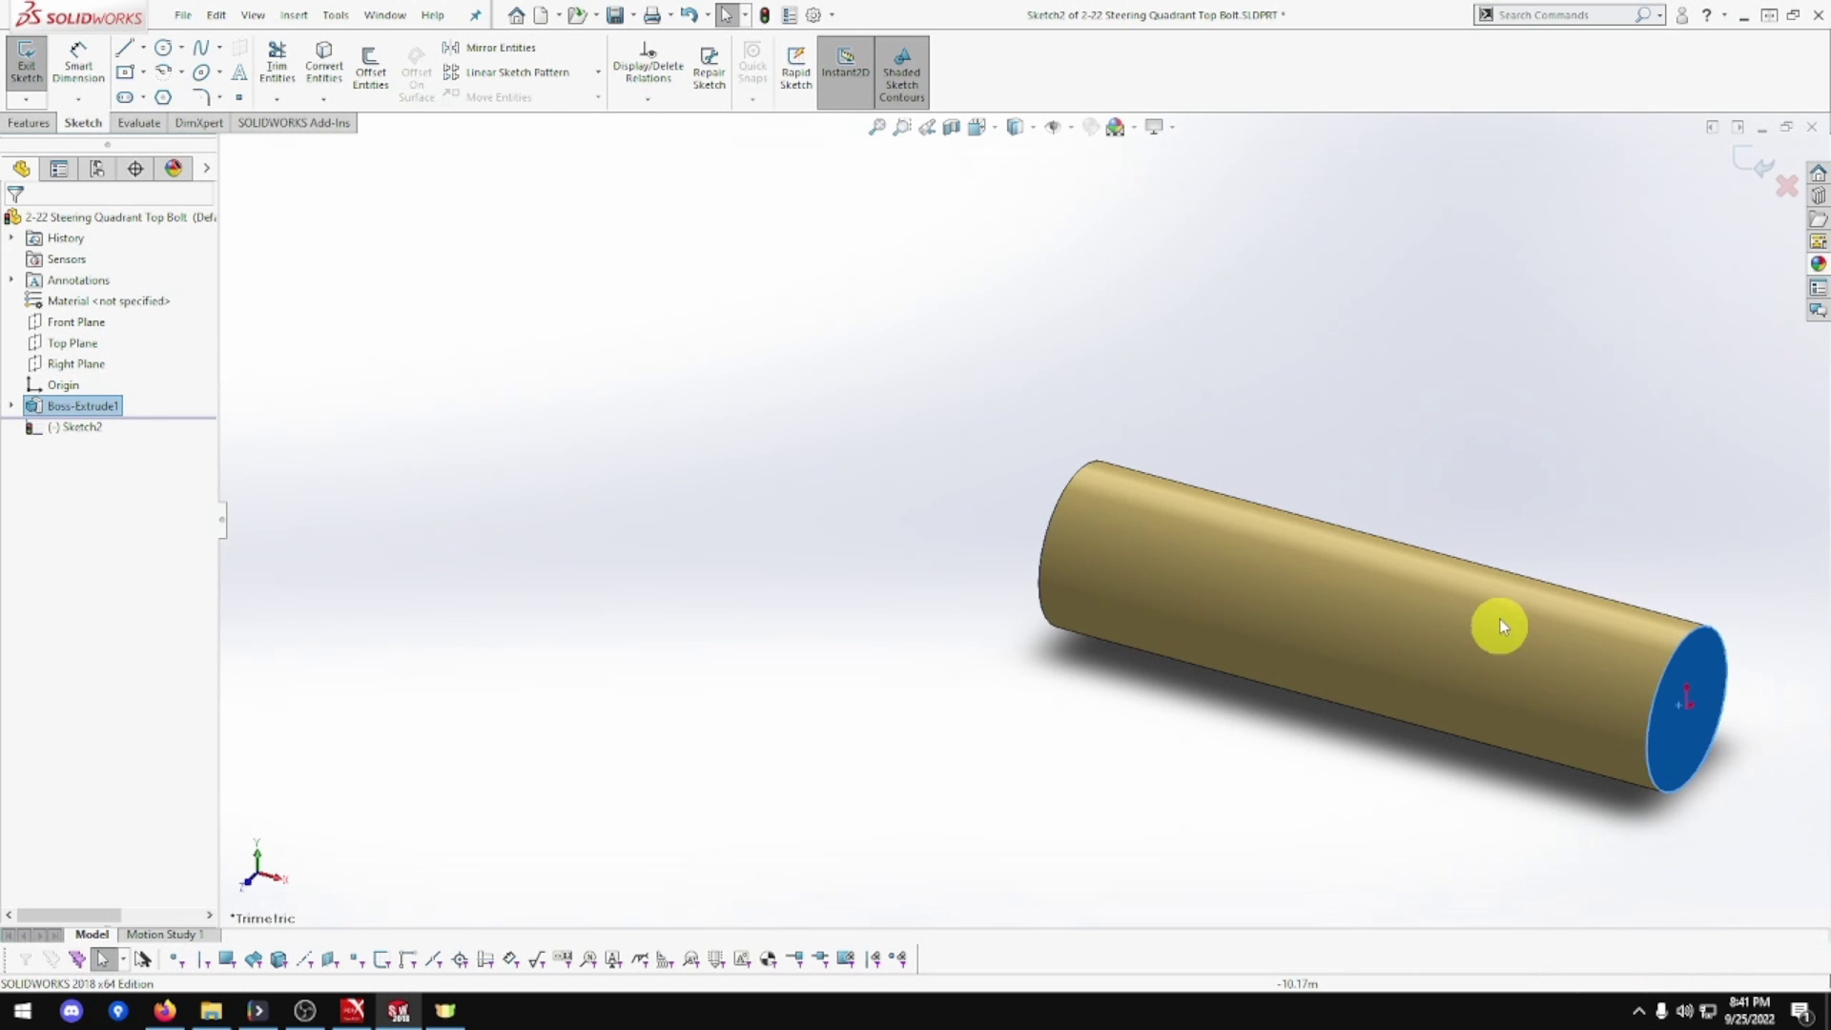
left_click(163, 47)
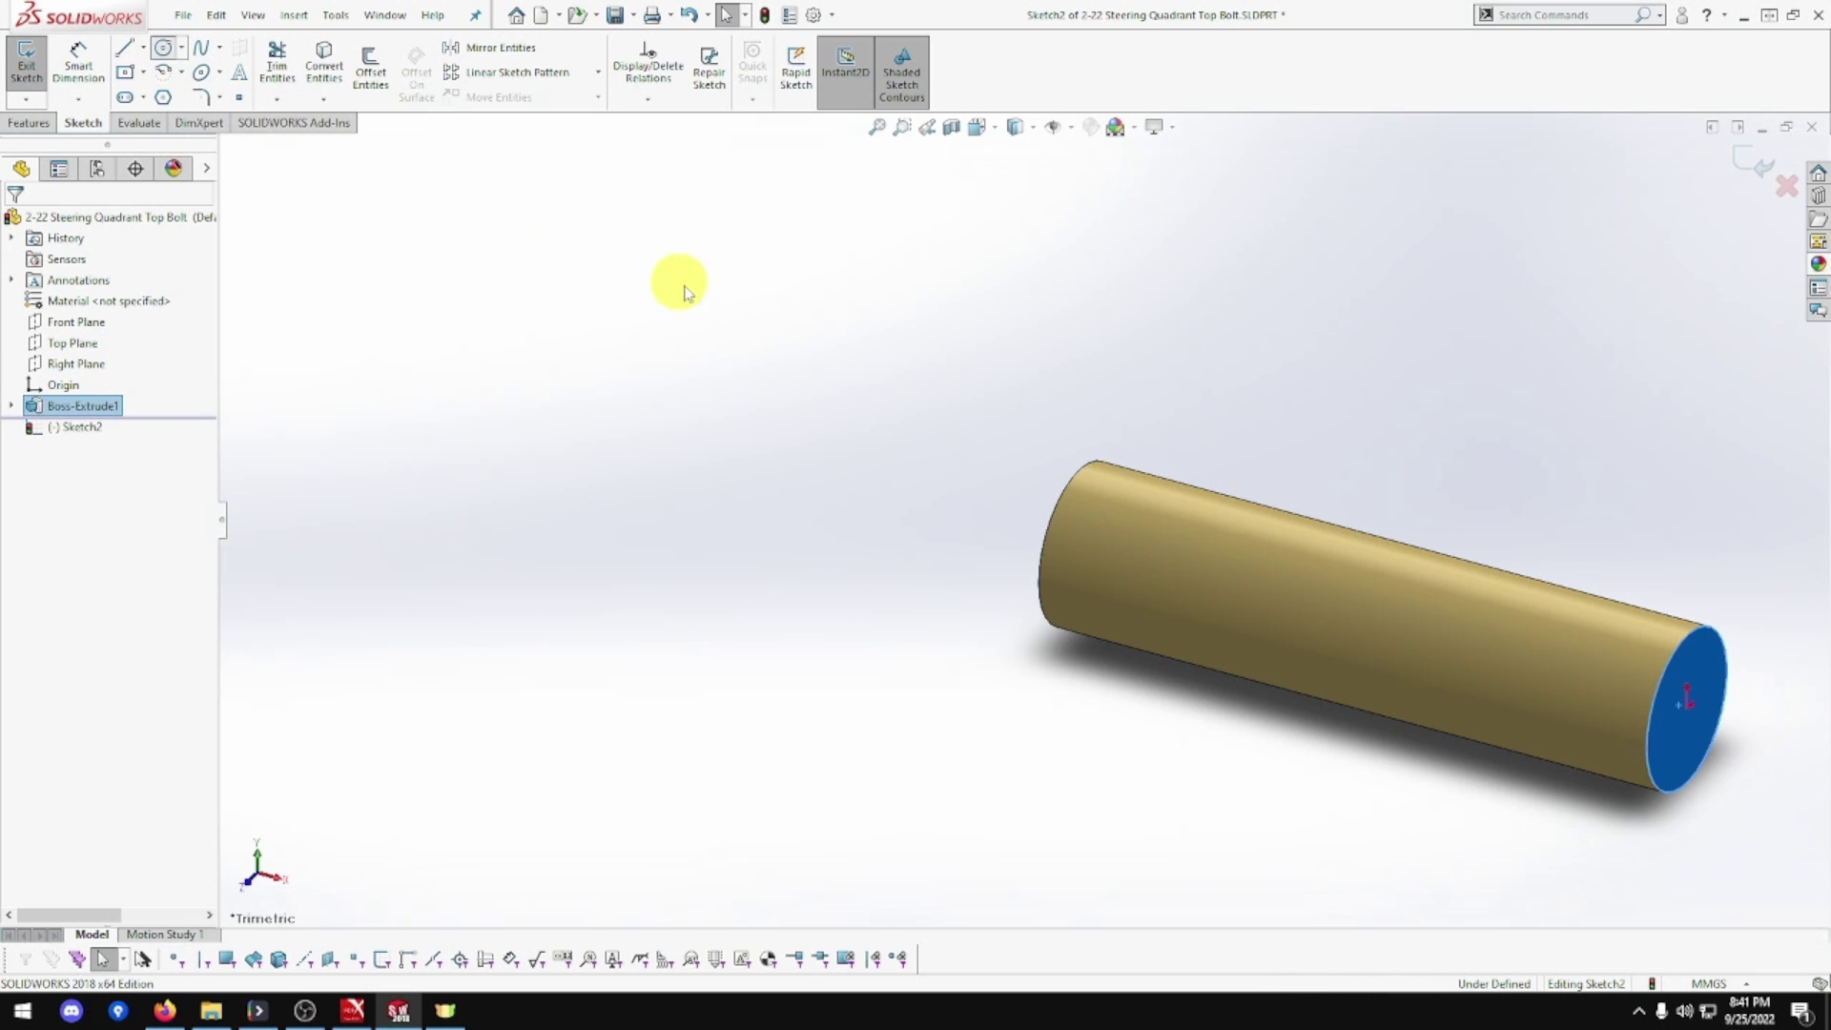
left_click(1687, 701)
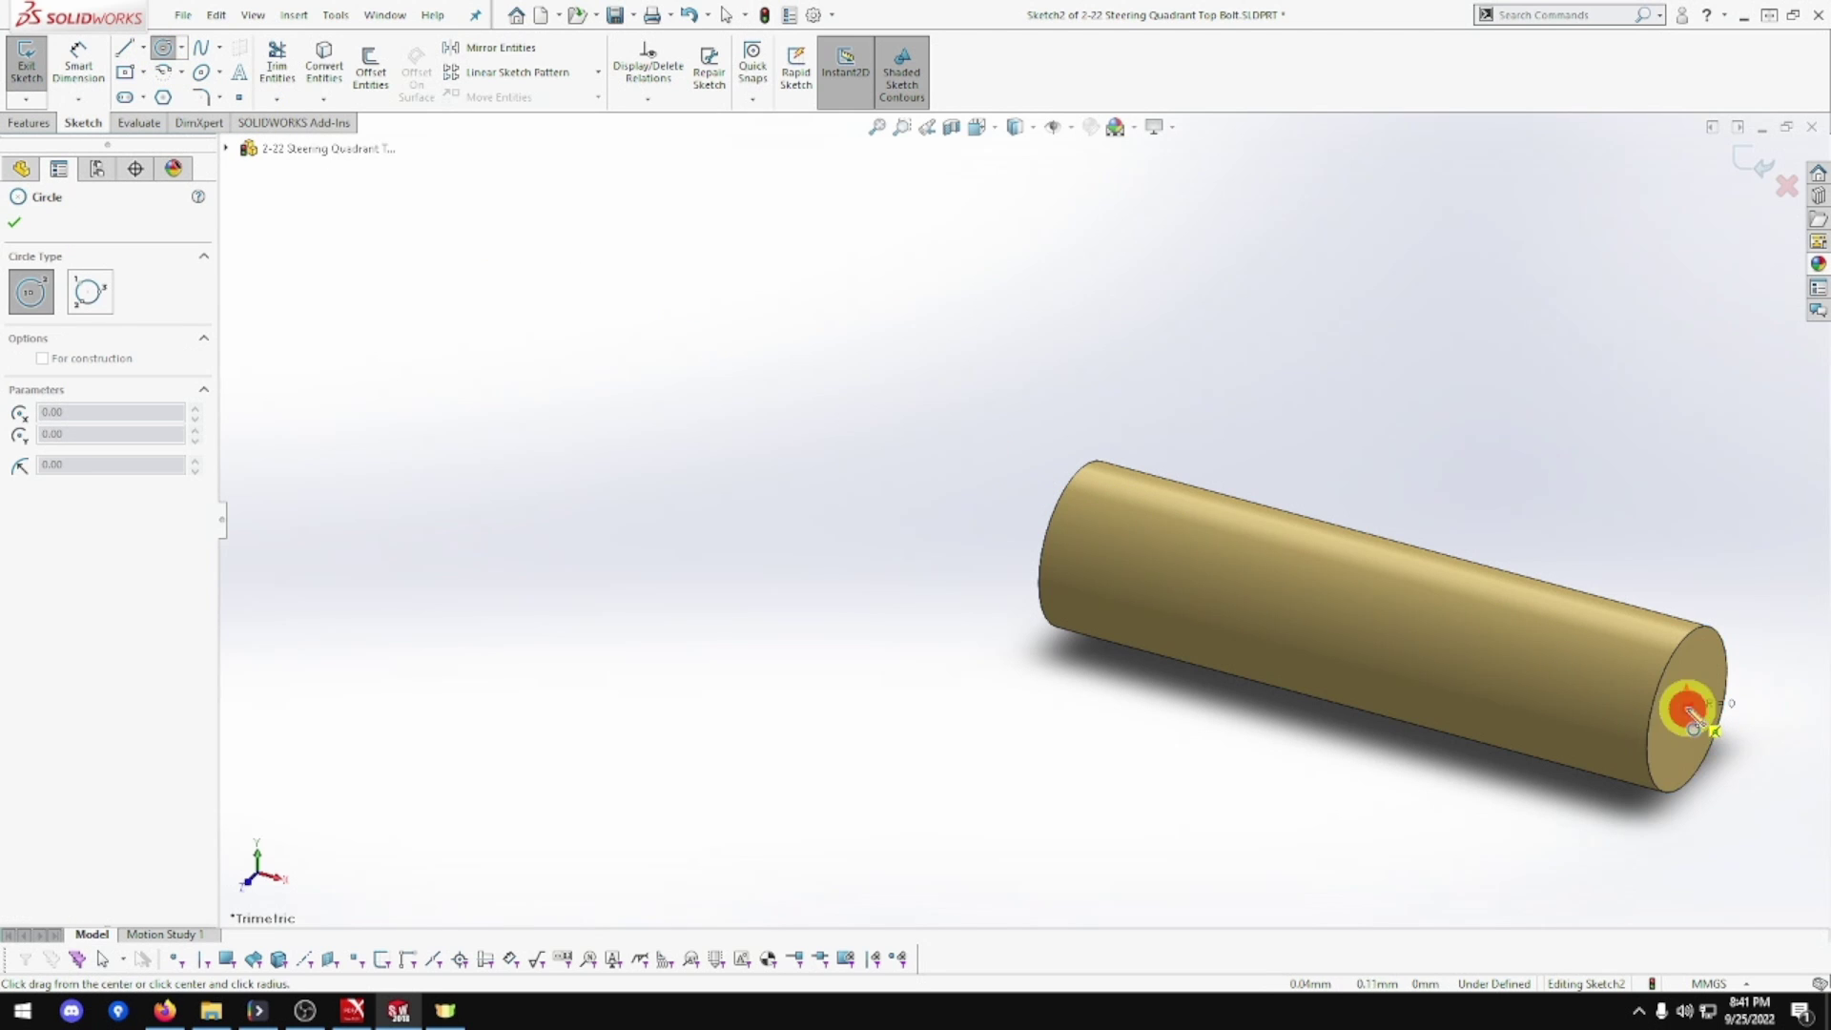
left_click(1763, 803)
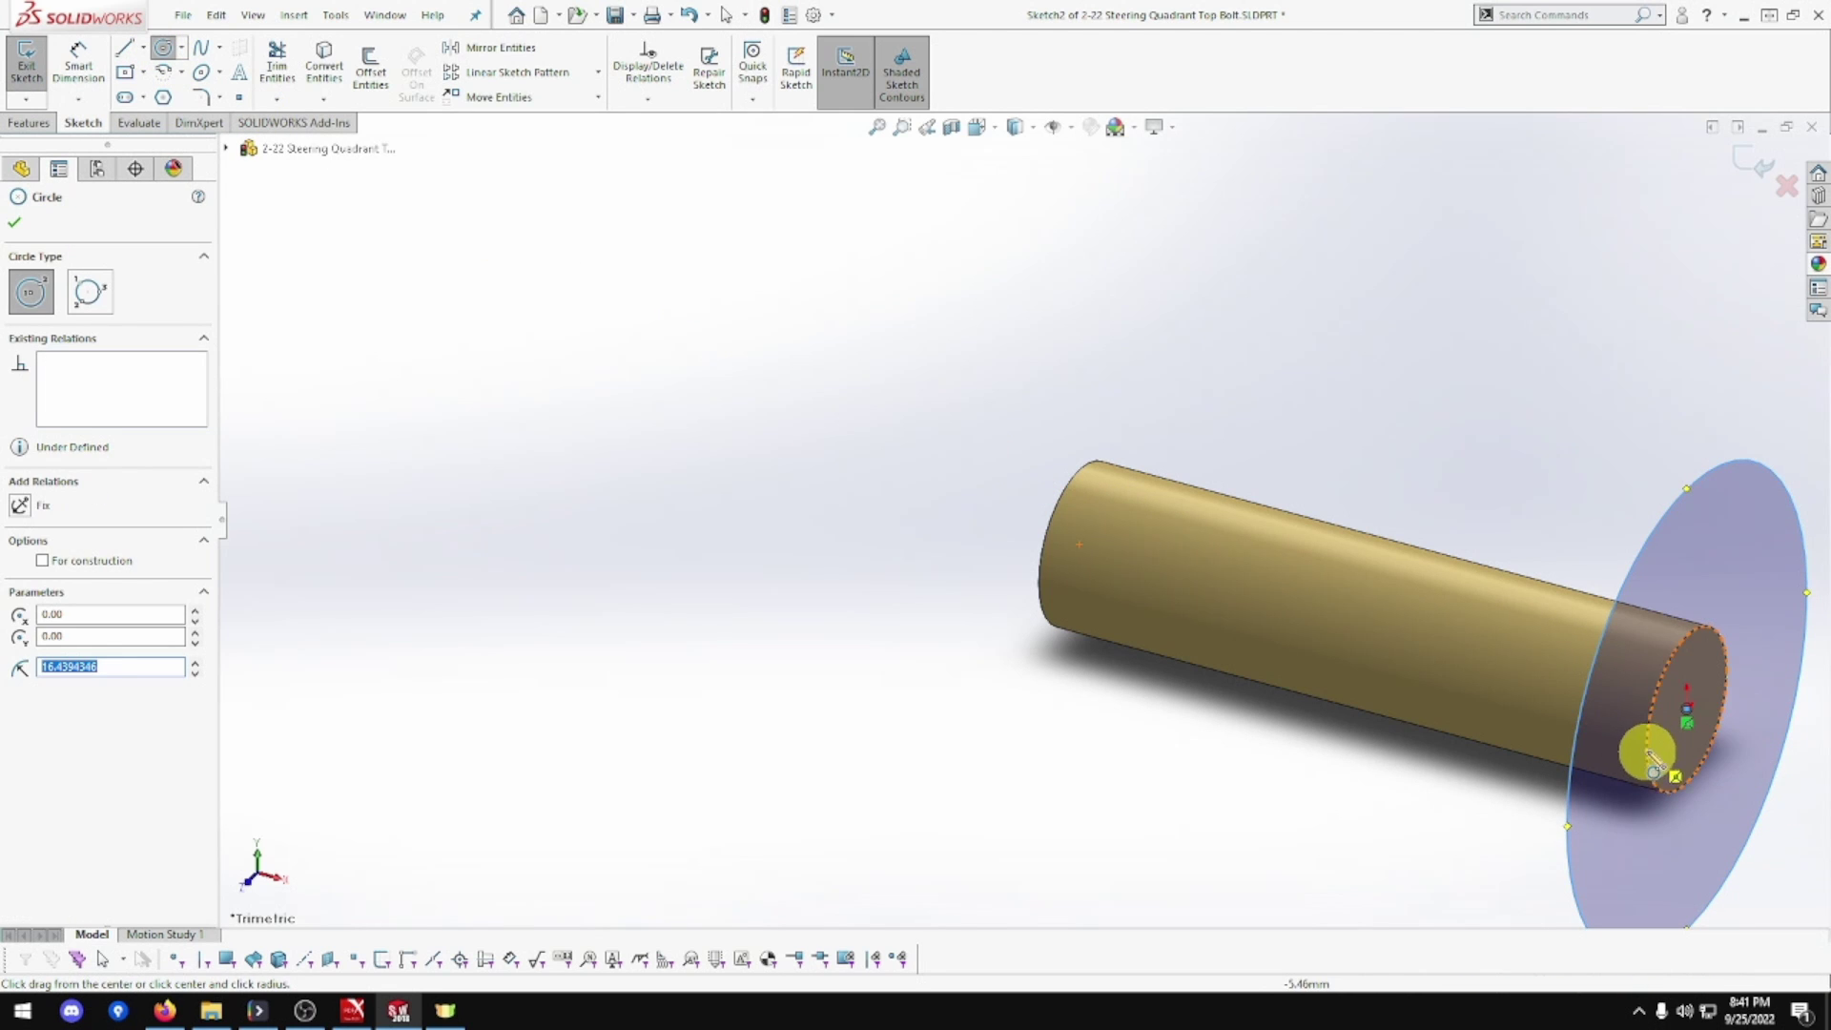
Dimension the diameter of the circle around the shank's end face and set it to 20 mm.
mouse_move(1463, 718)
middle_mouse_down()
mouse_move(1382, 683)
mouse_move(1398, 677)
middle_mouse_up()
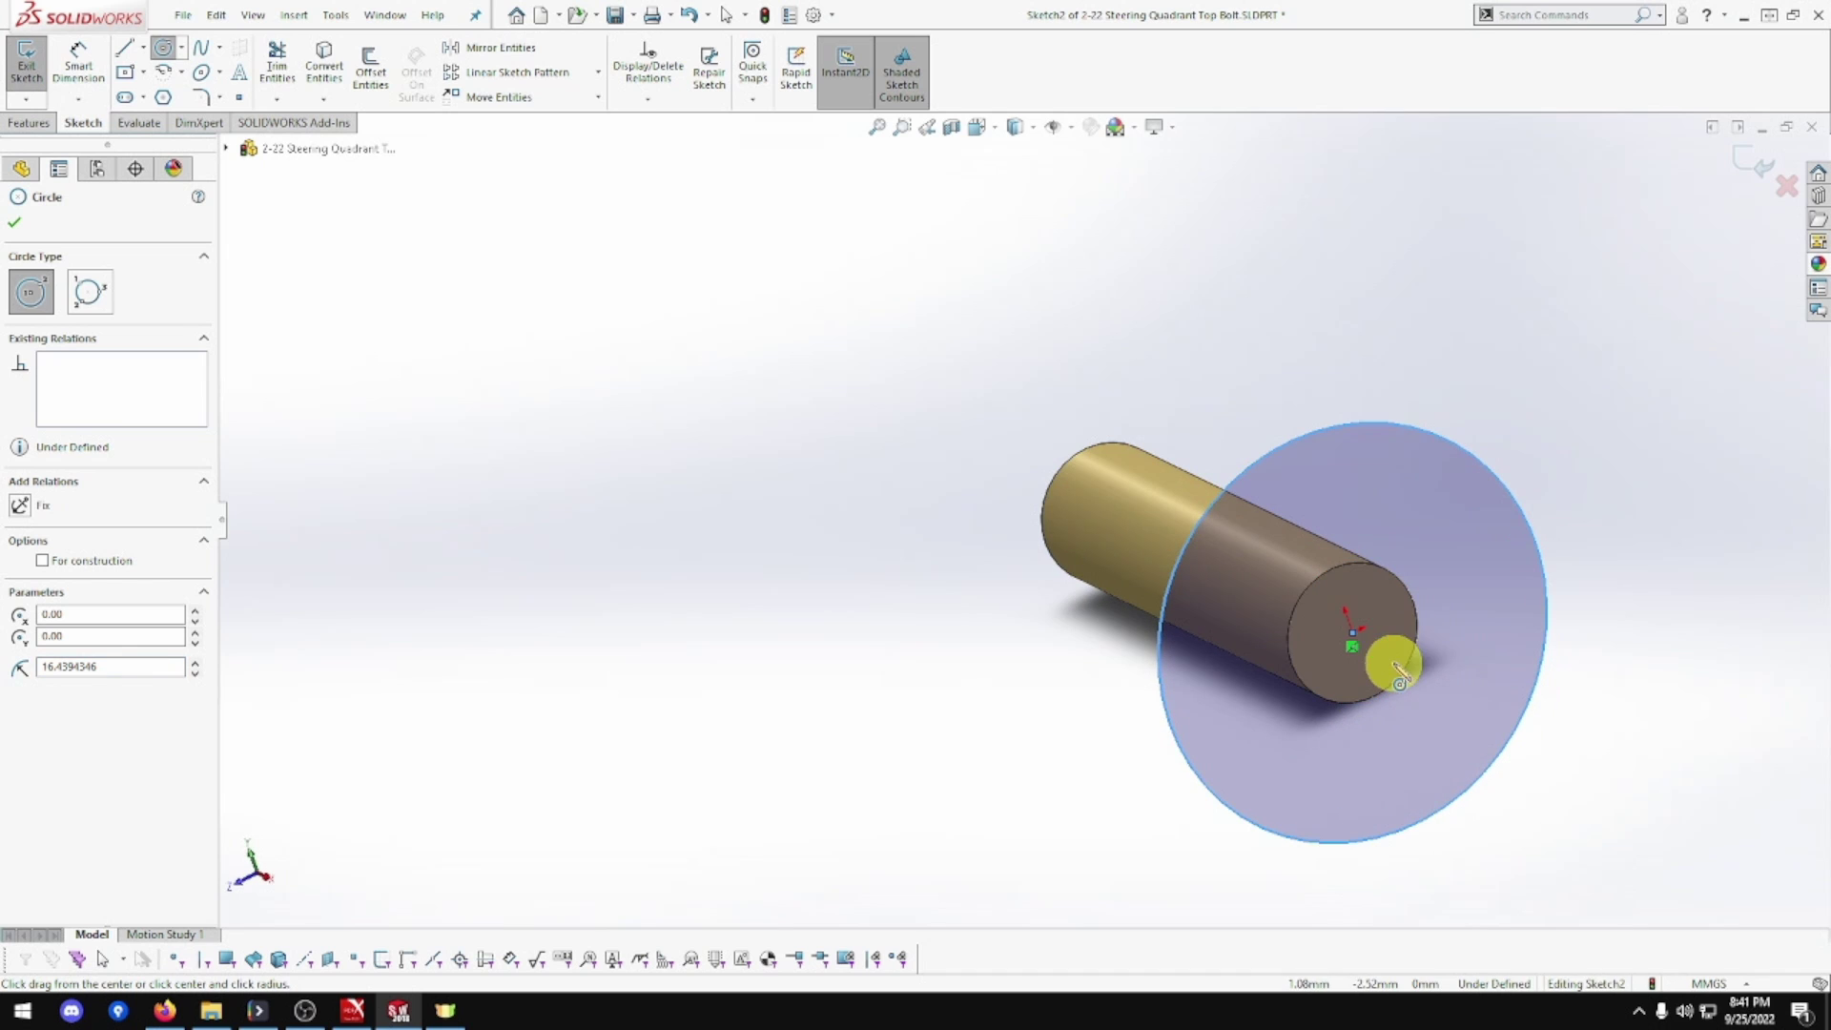
left_click(80, 67)
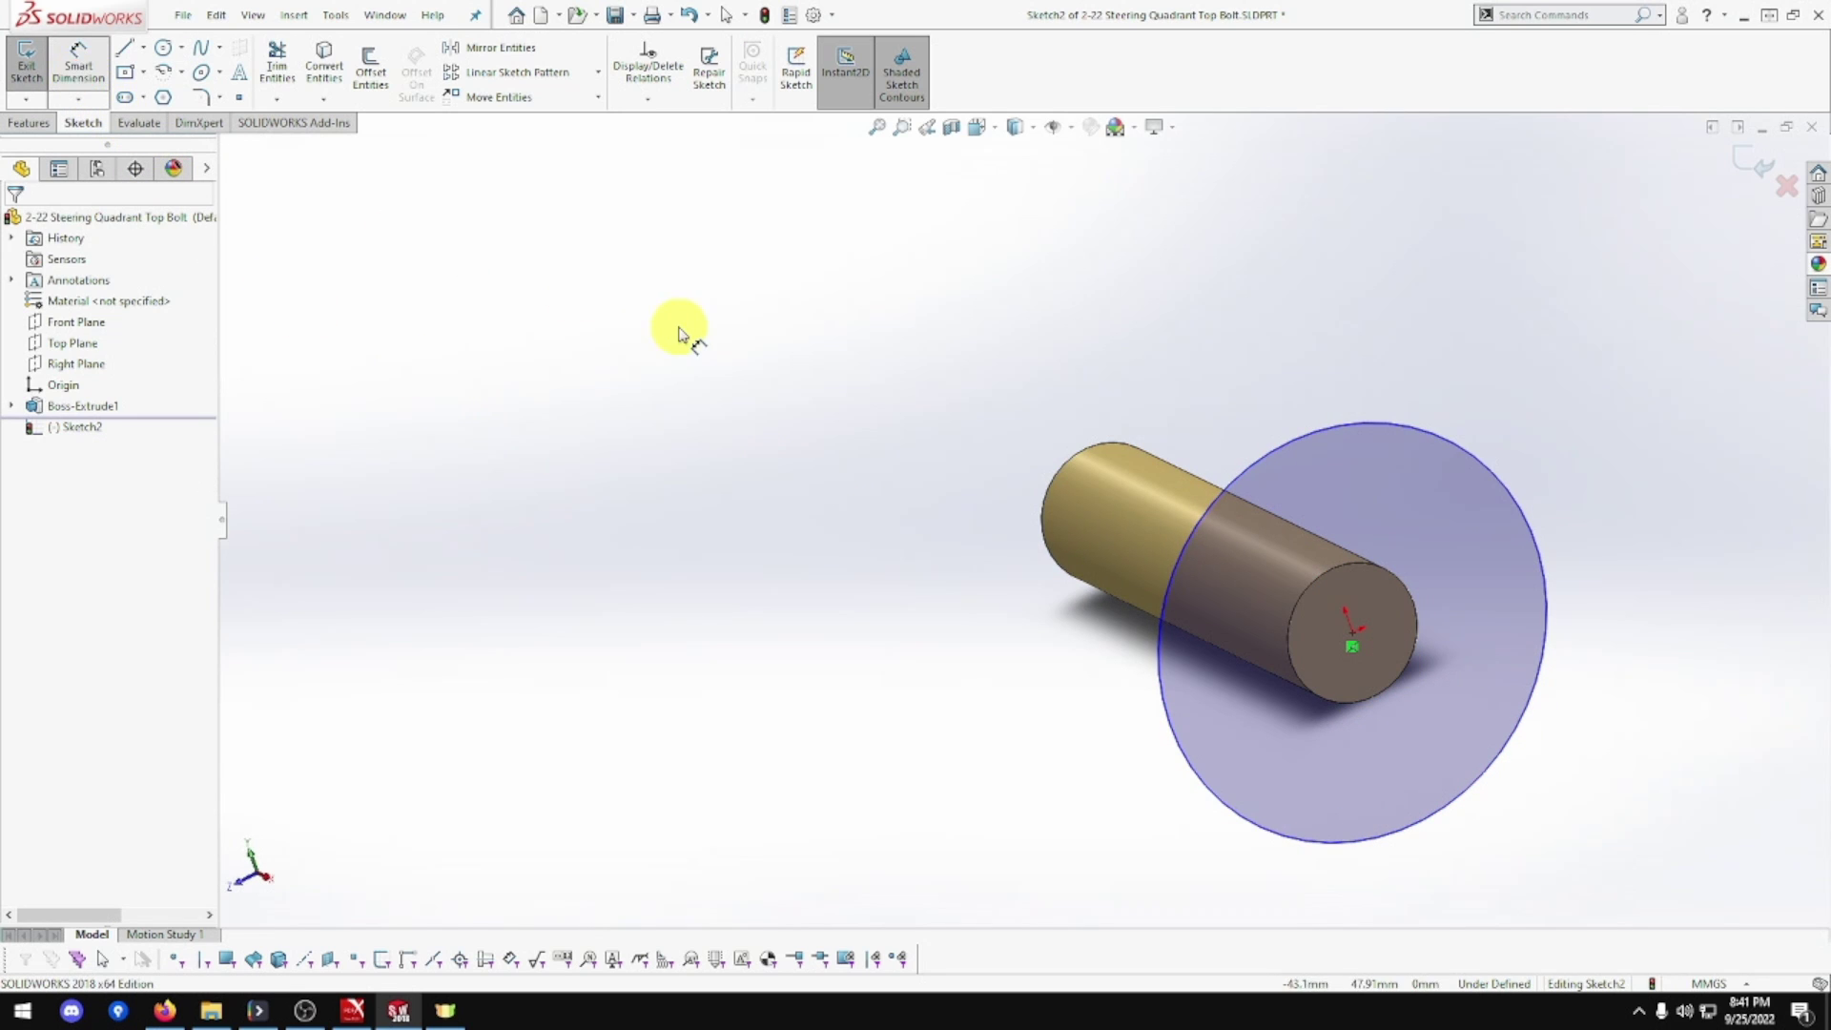
left_click(1267, 464)
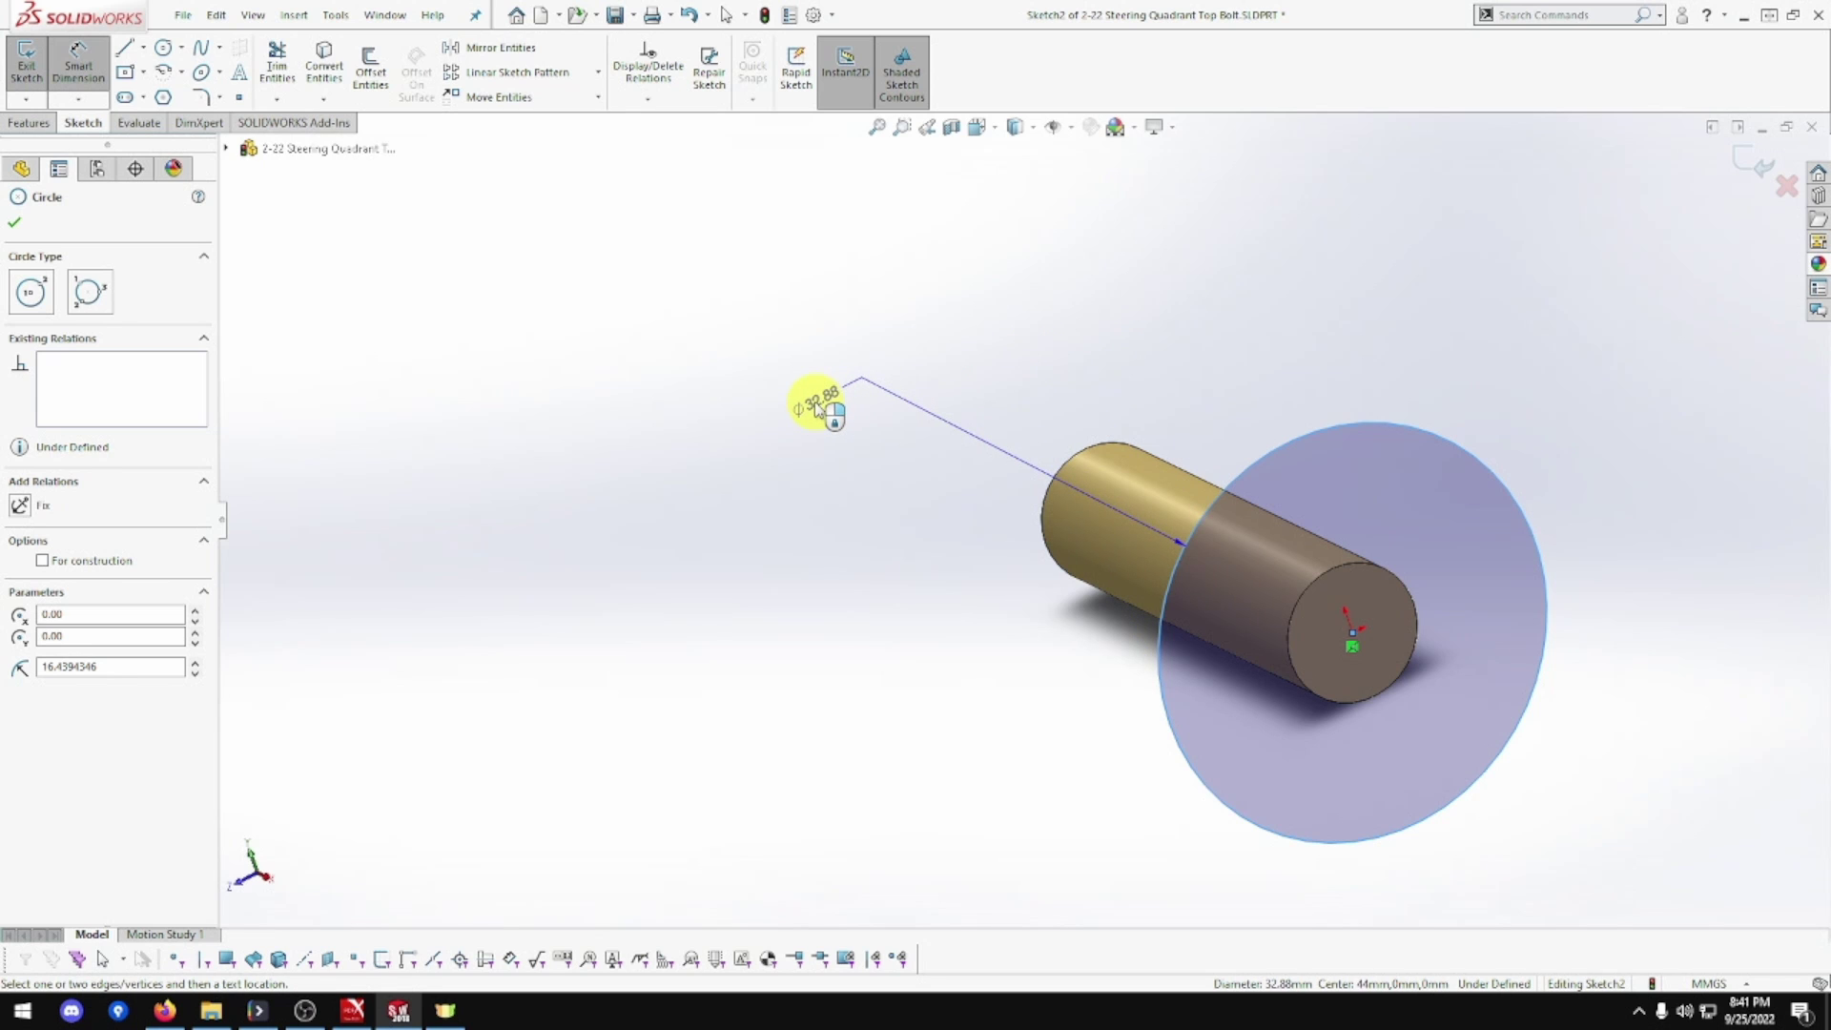
left_click(816, 408)
type("20")
key("Return")
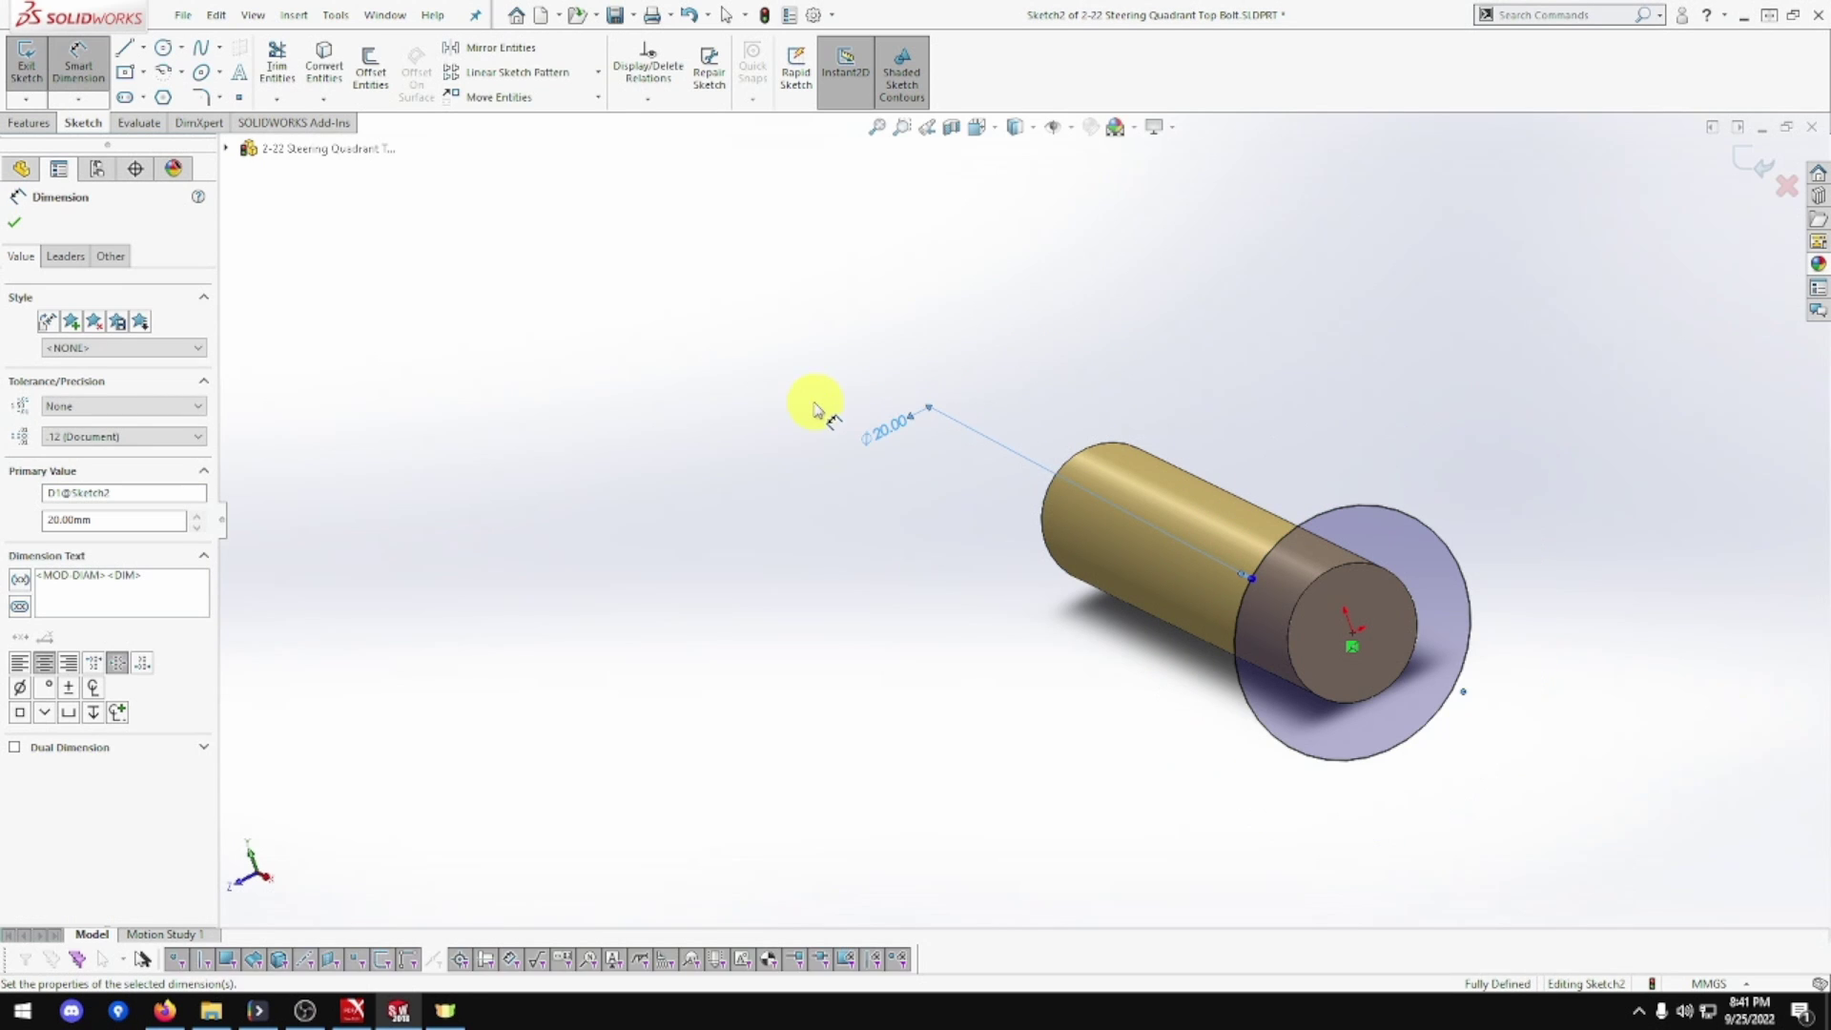
Extrude the 20 mm circle 6 mm outward from the shank, merged with it, to form the bolt head.
scroll(812, 534, "up", 1)
middle_click_drag(810, 546, 864, 549)
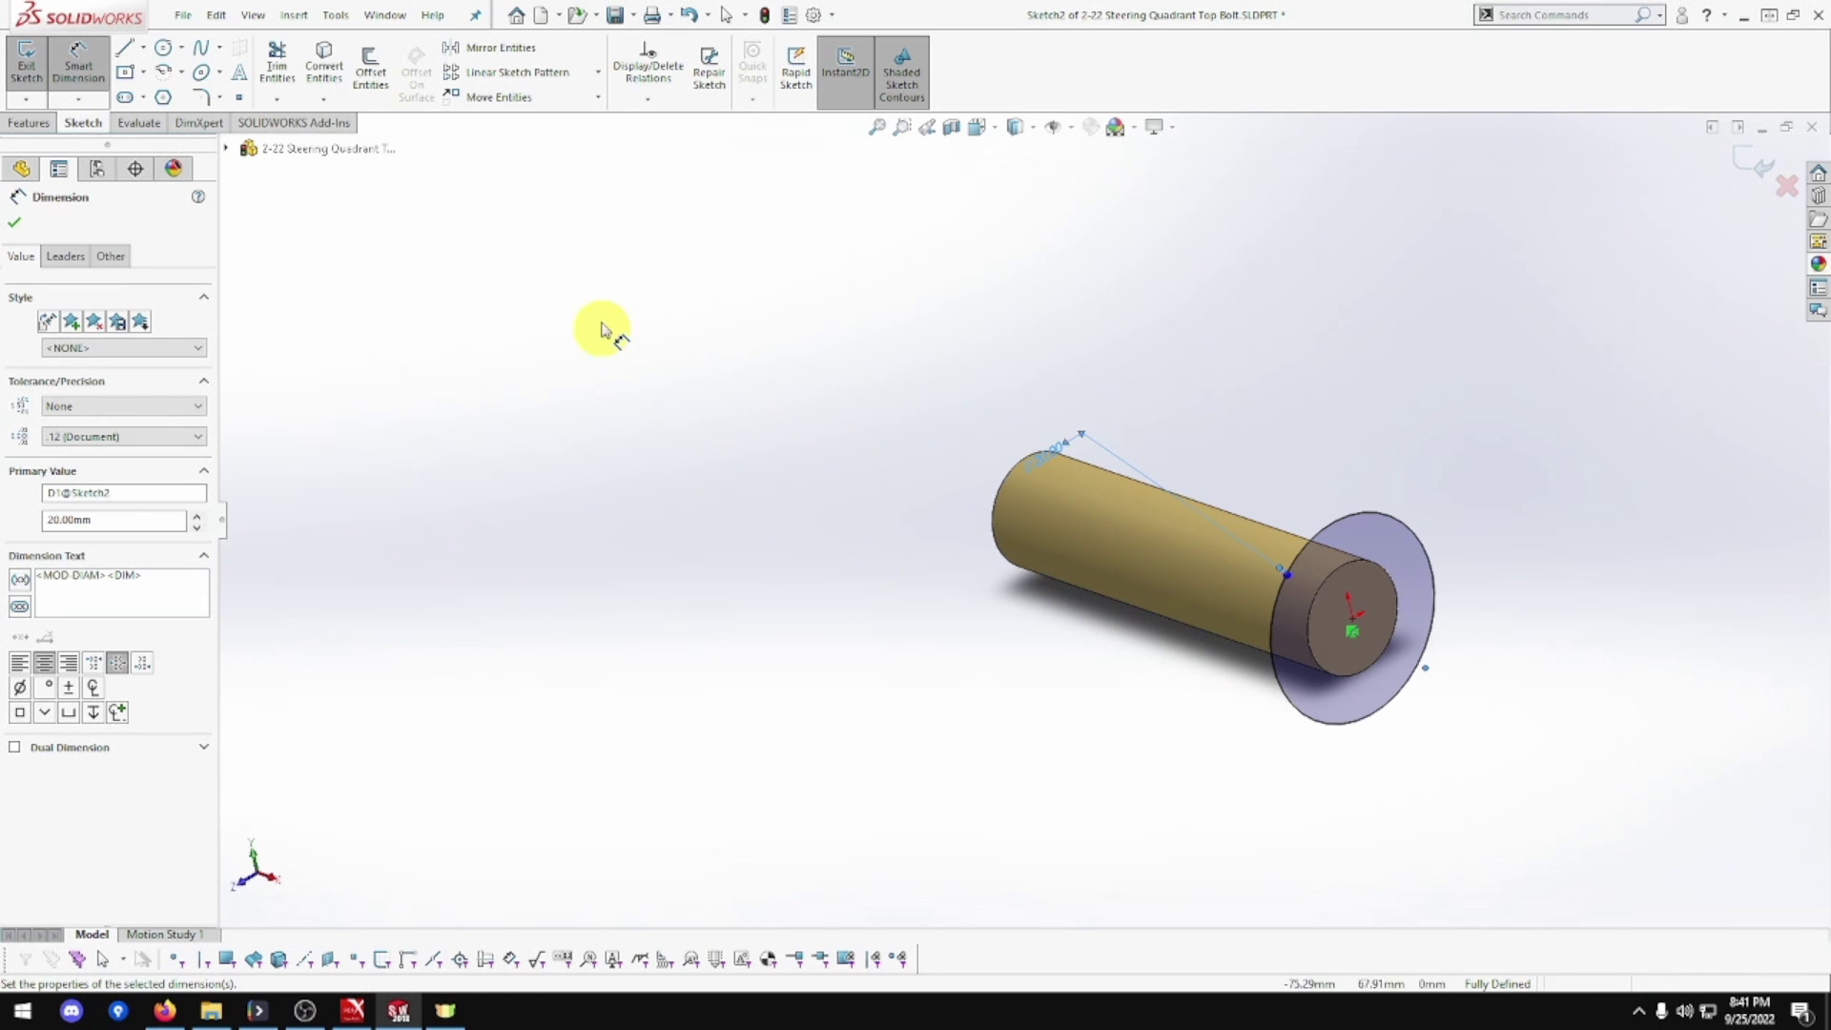
left_click(38, 79)
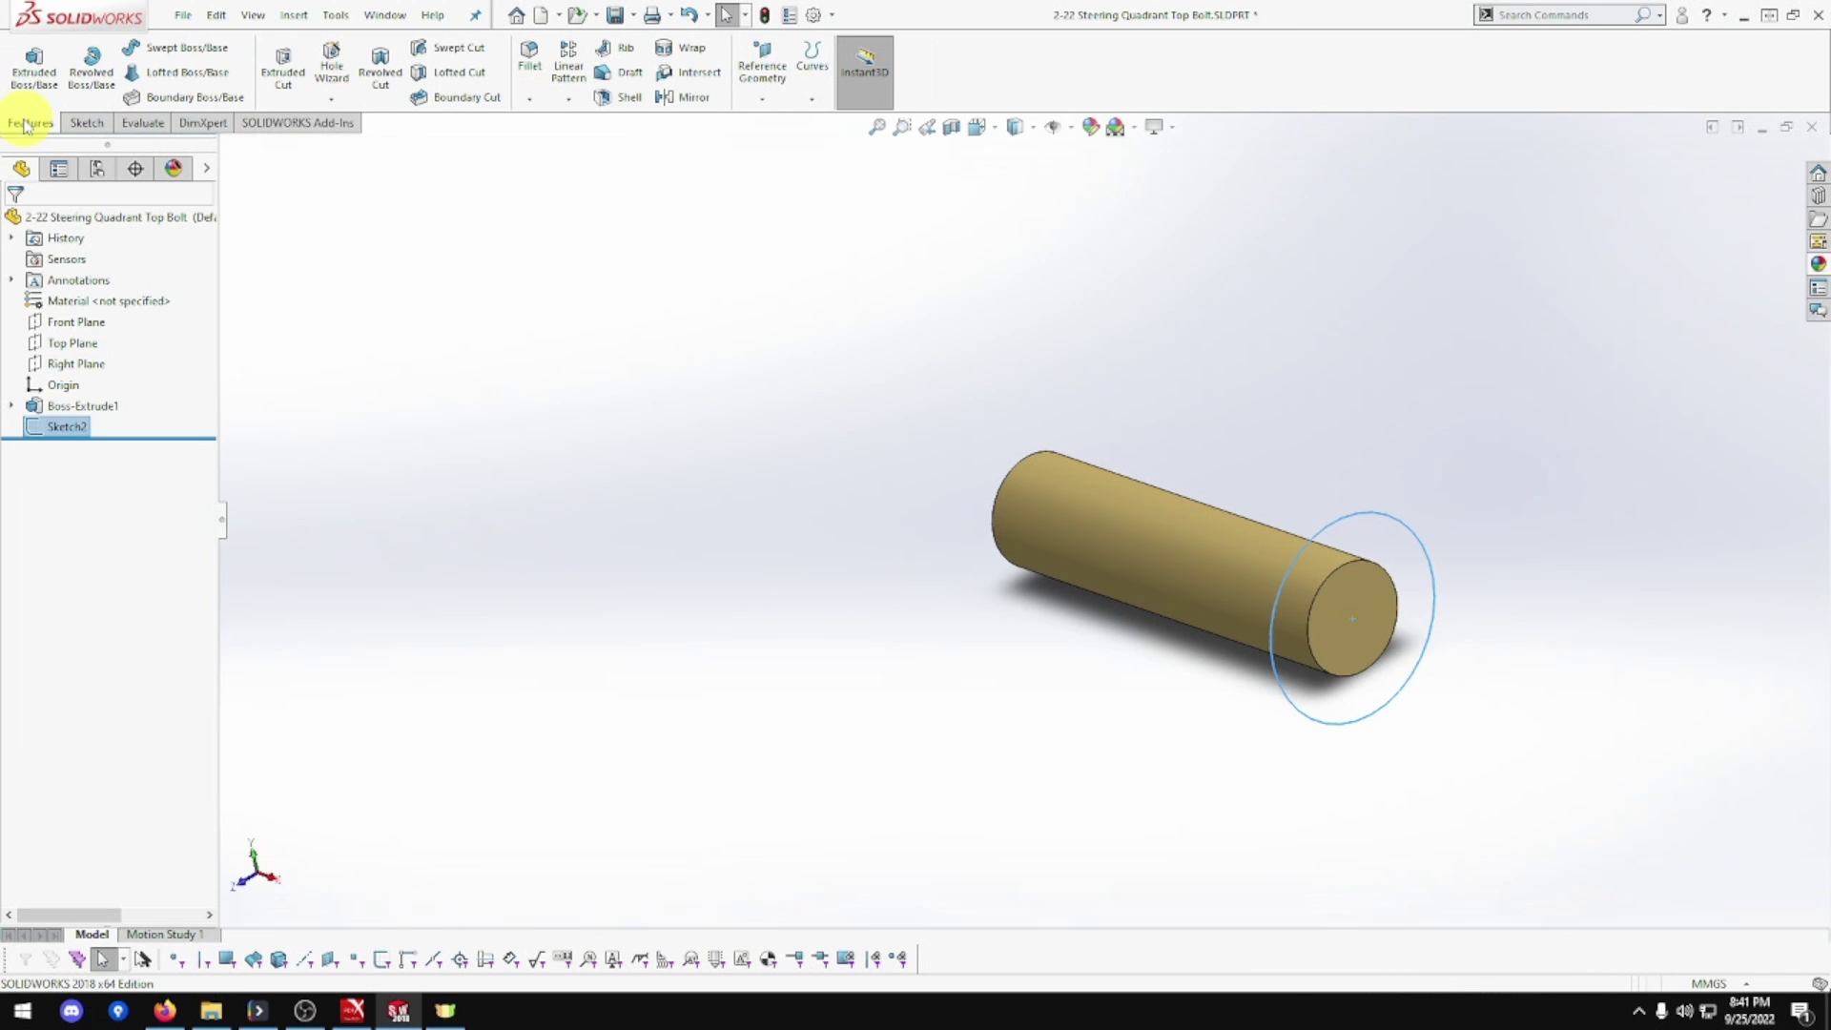
left_click(35, 65)
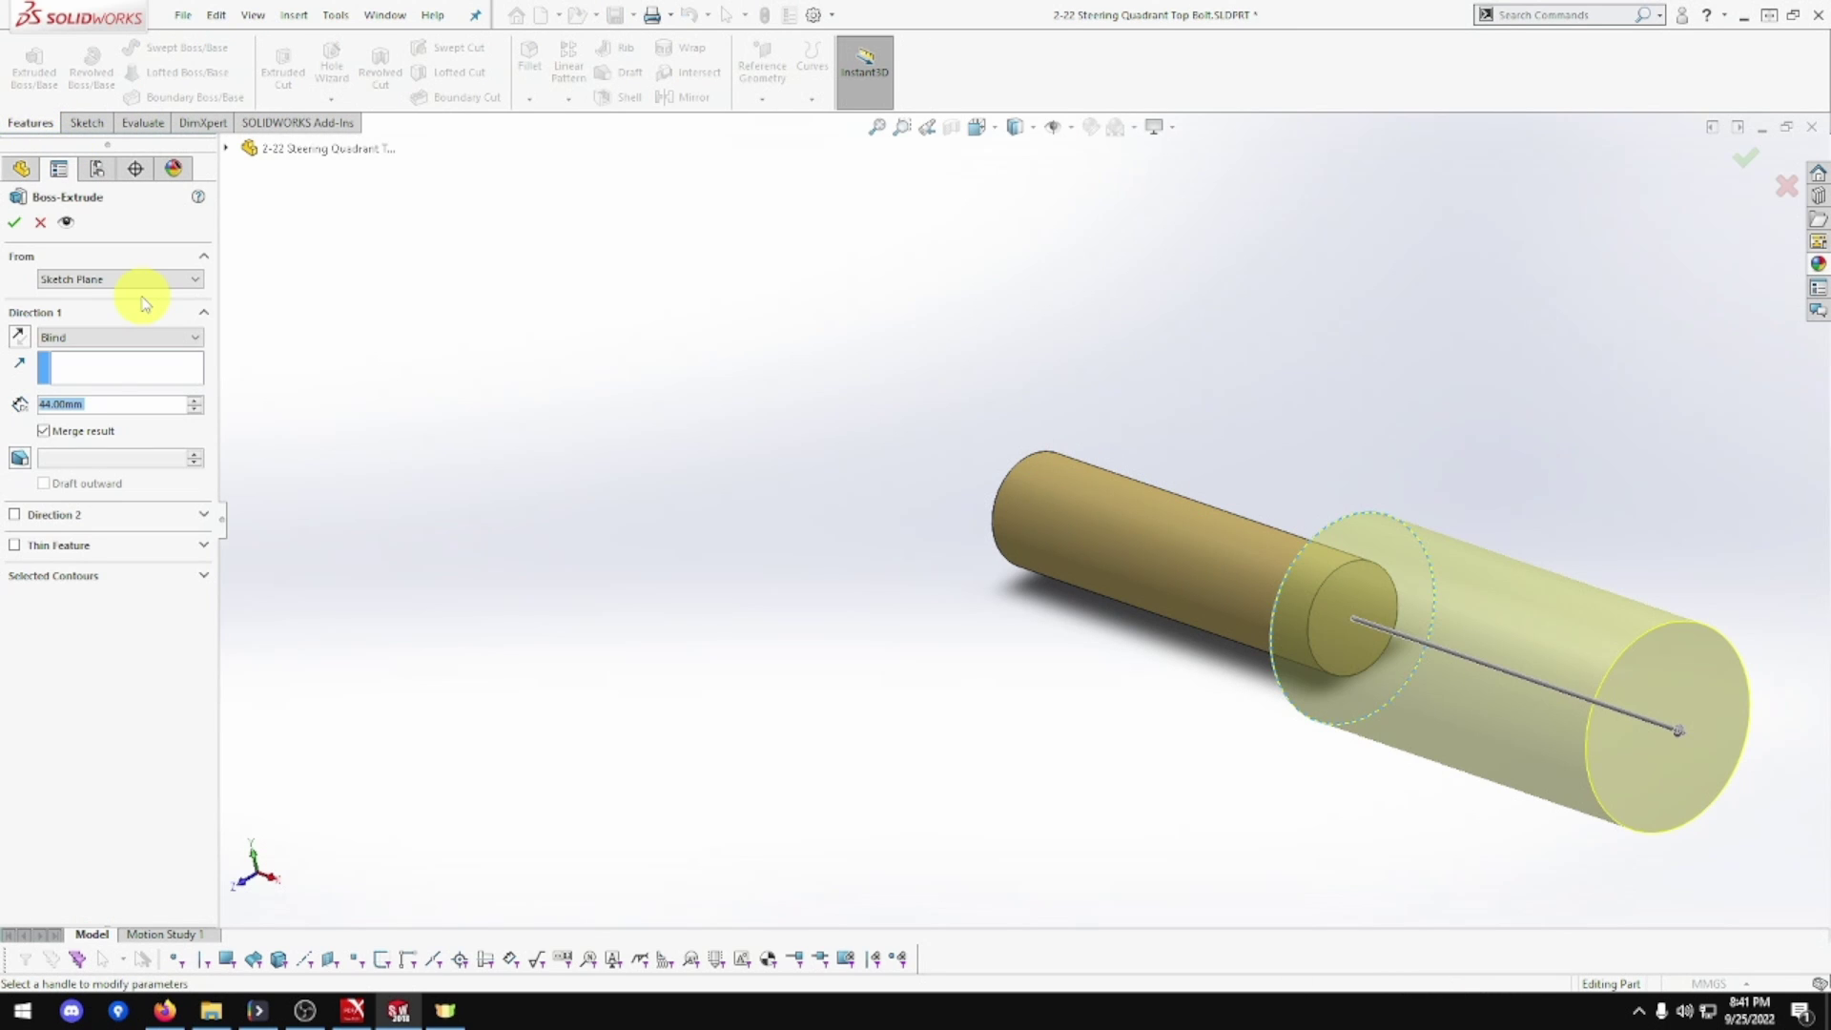
type("6")
key("Return")
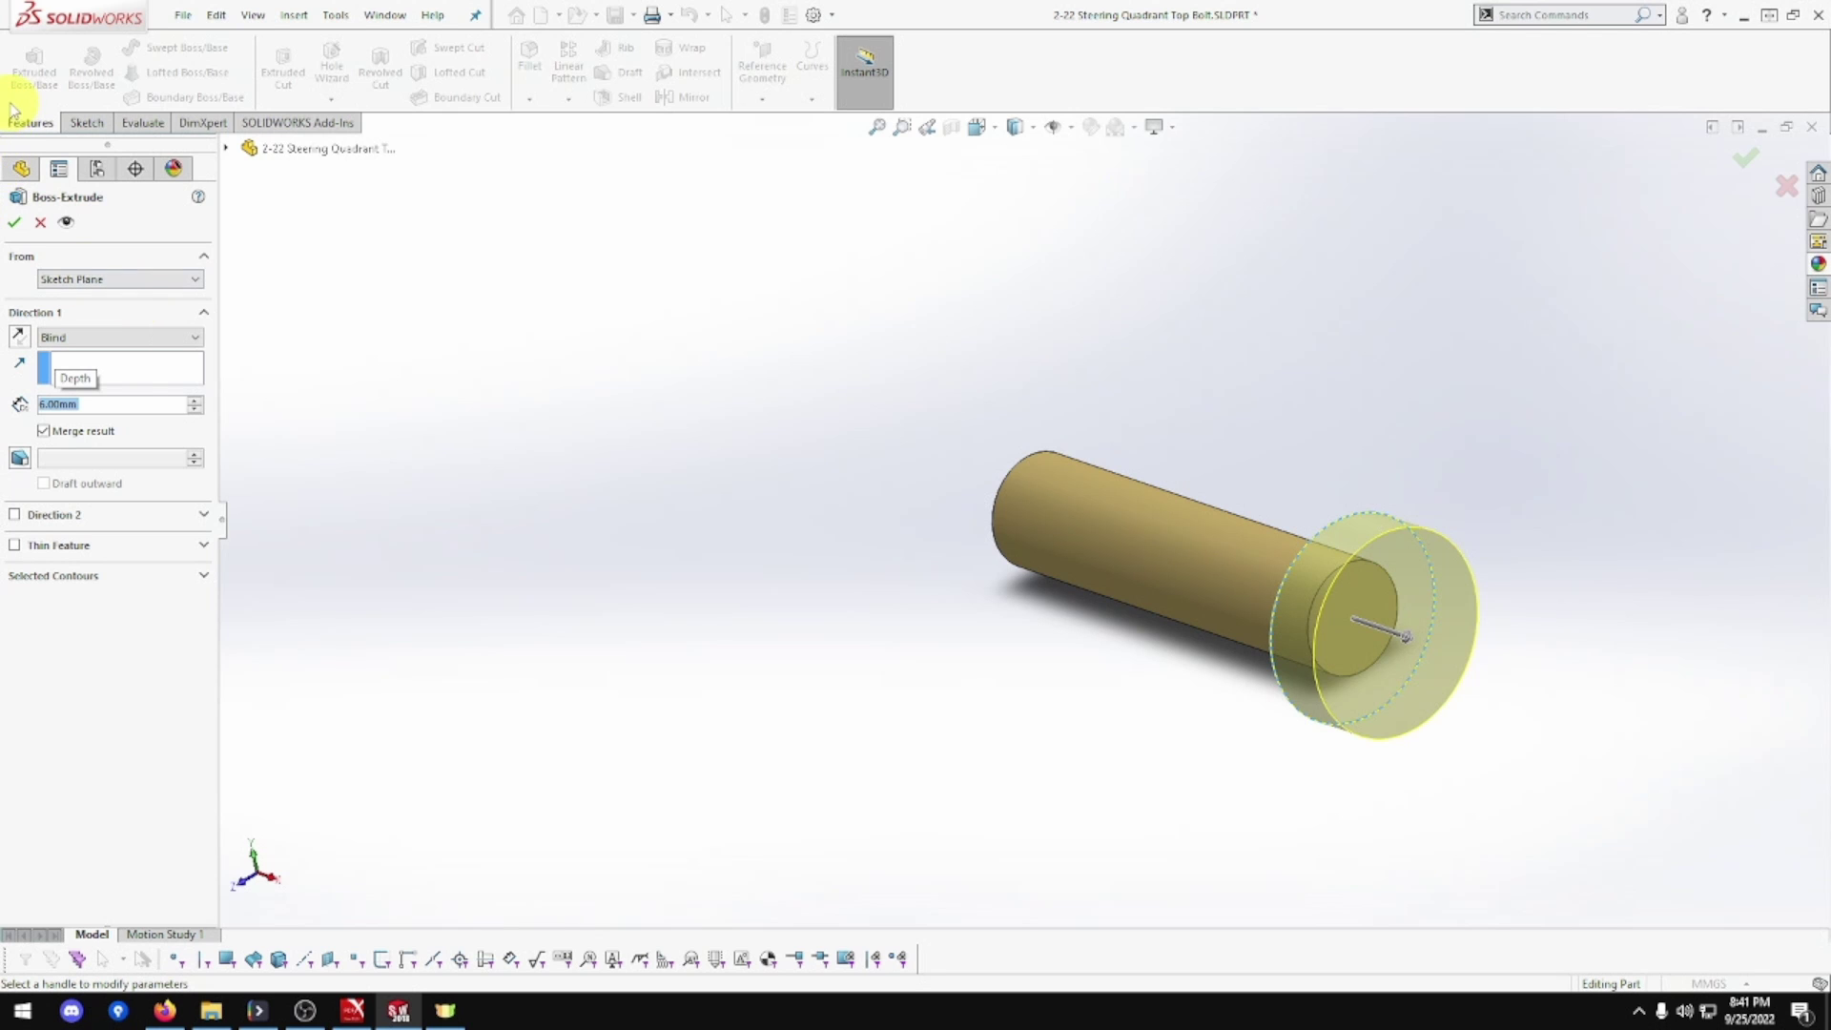
left_click(15, 222)
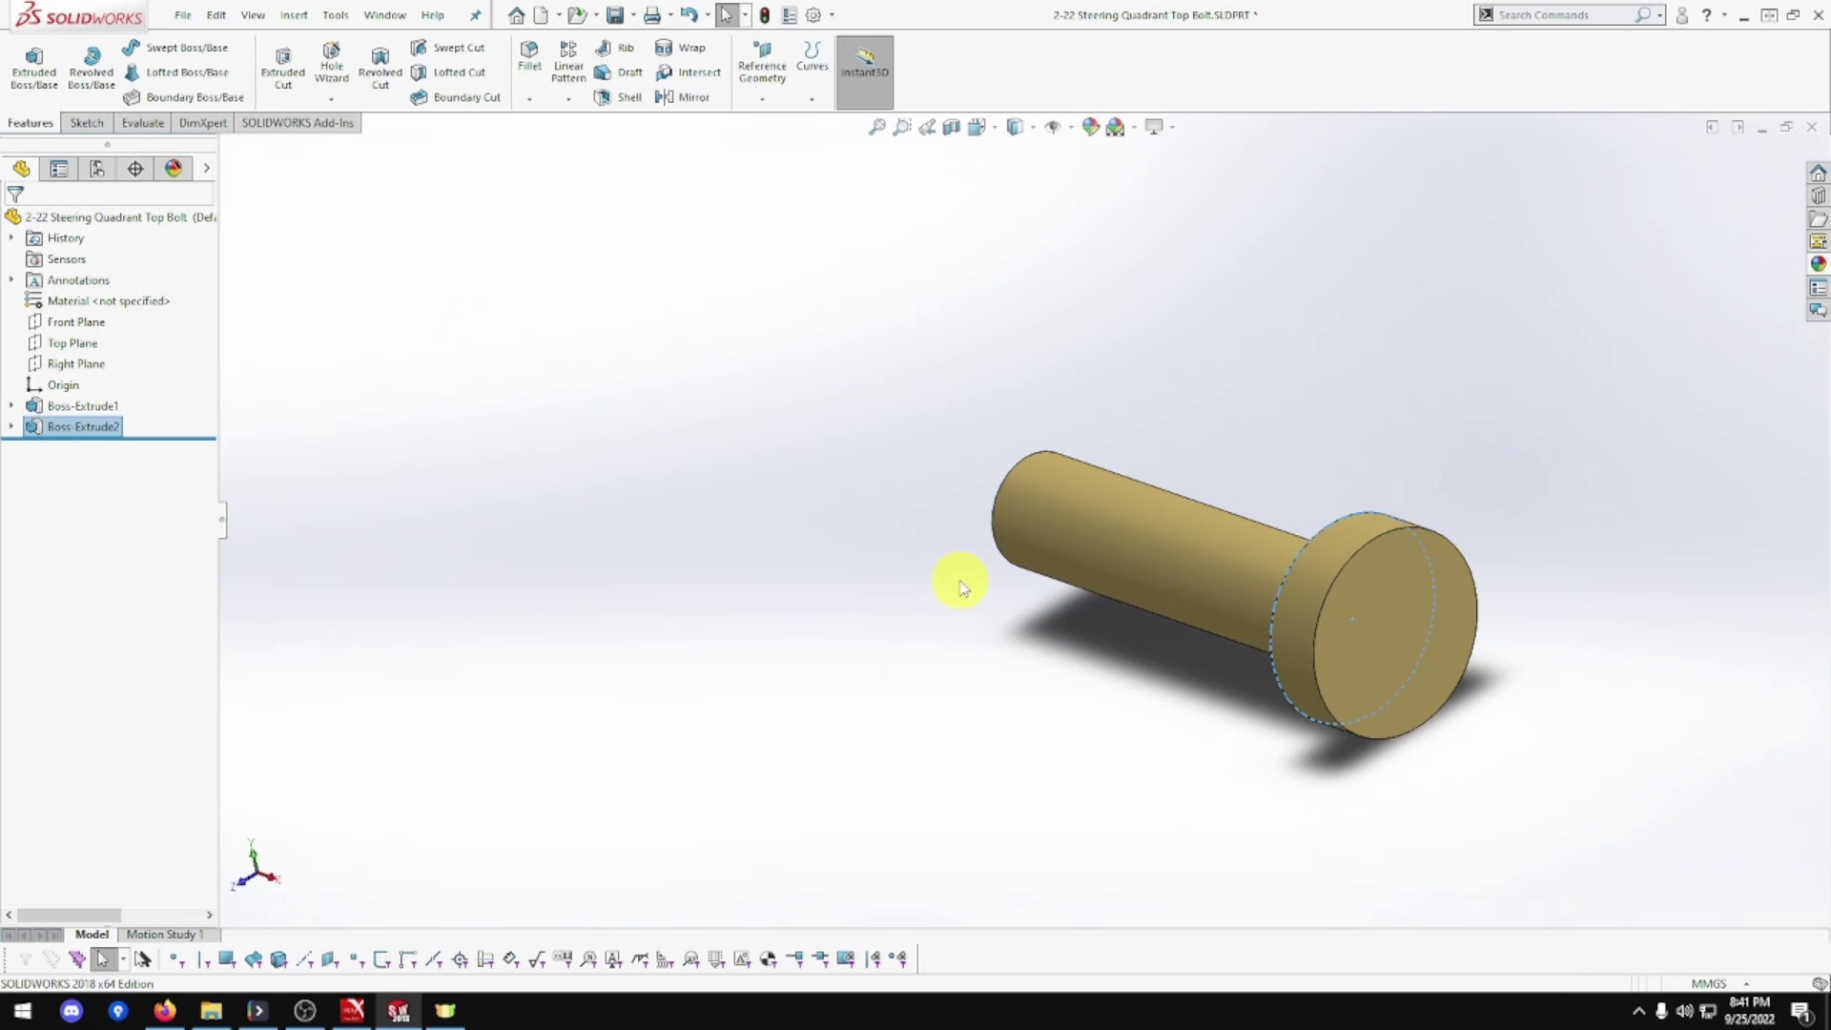
Start a sketch on the shank's free end face, opposite the head, and draw a centred circle about 27 mm in diameter.
middle_click_drag(958, 565, 1186, 605)
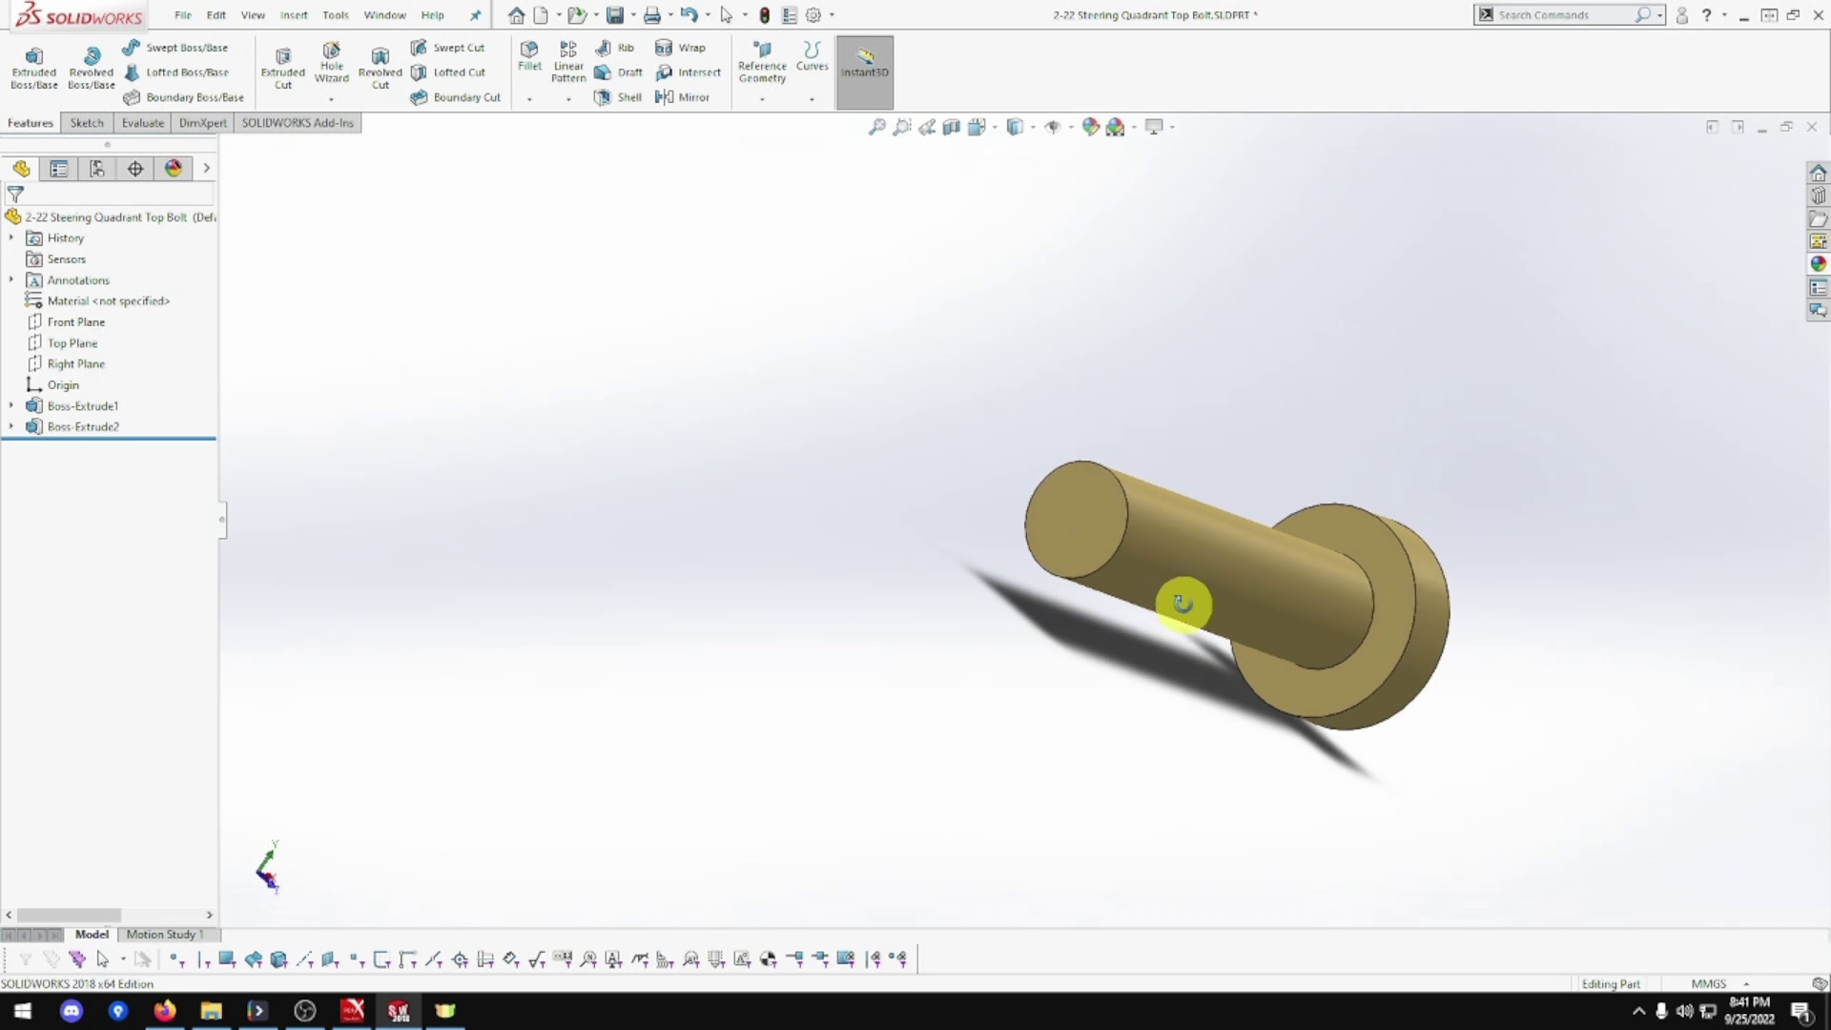
left_click(1082, 517)
right_click(1081, 517)
left_click(1131, 488)
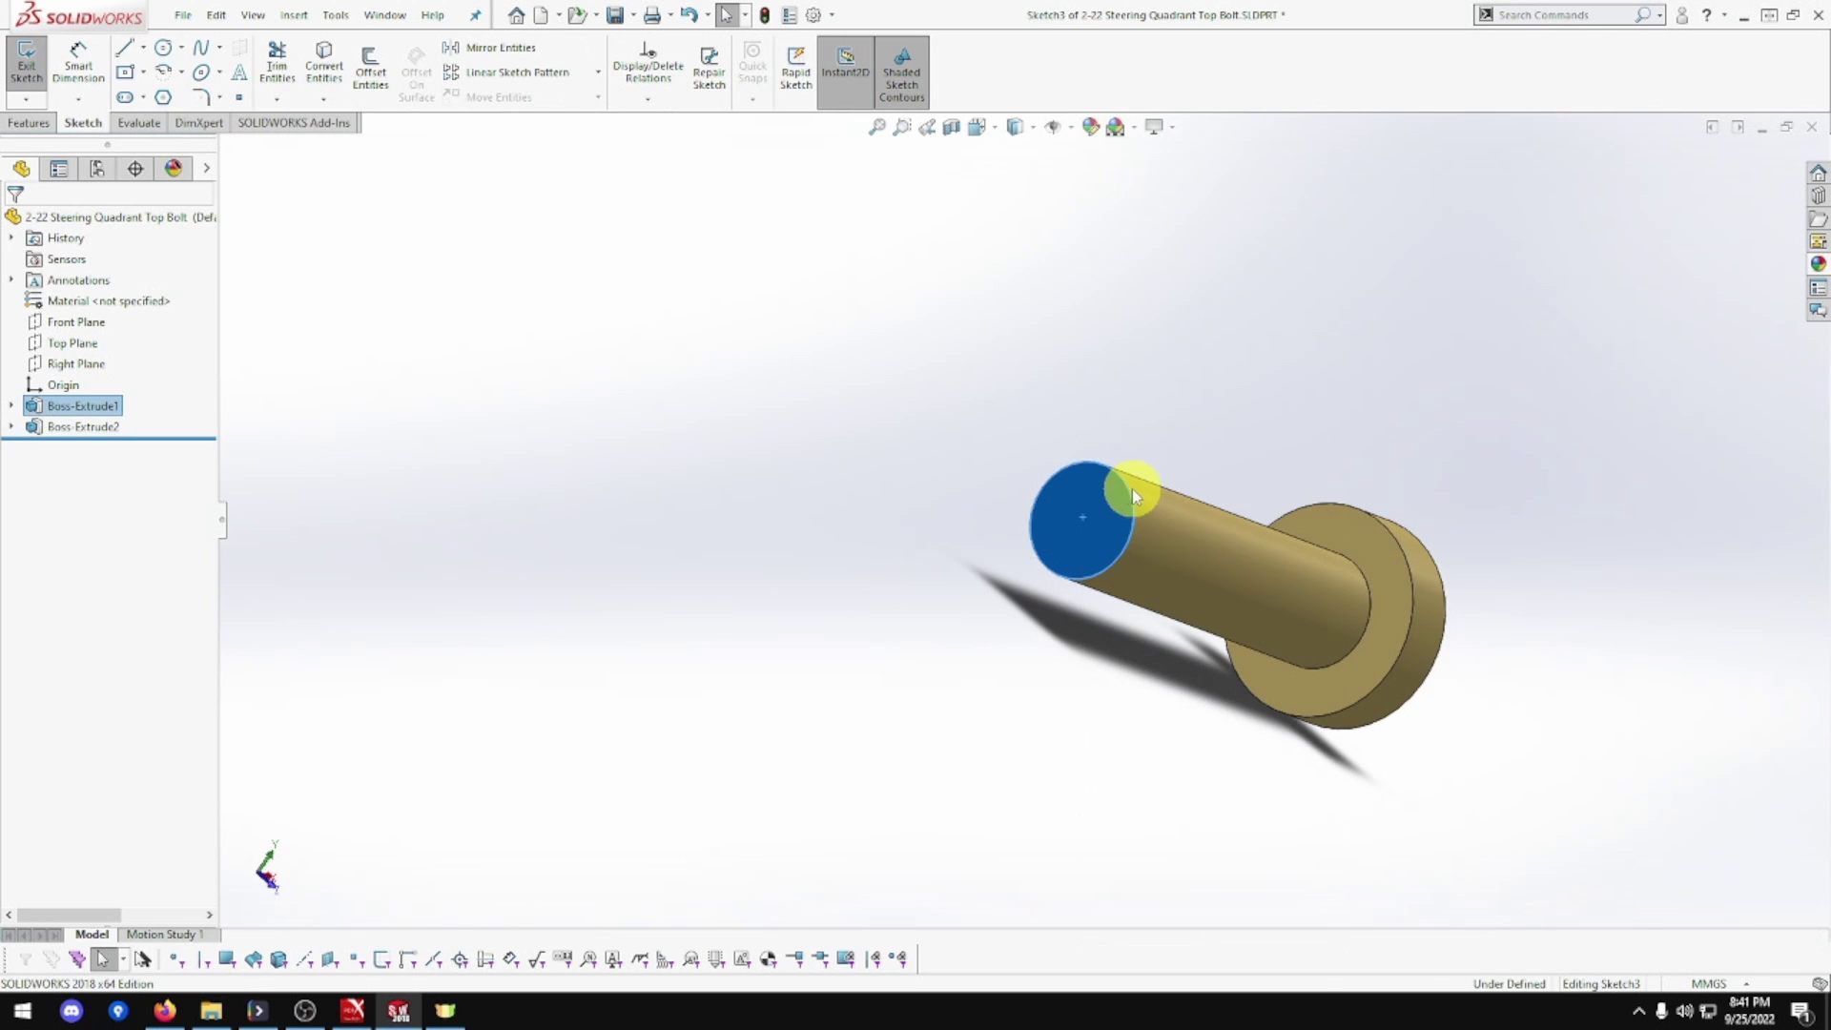
left_click(158, 49)
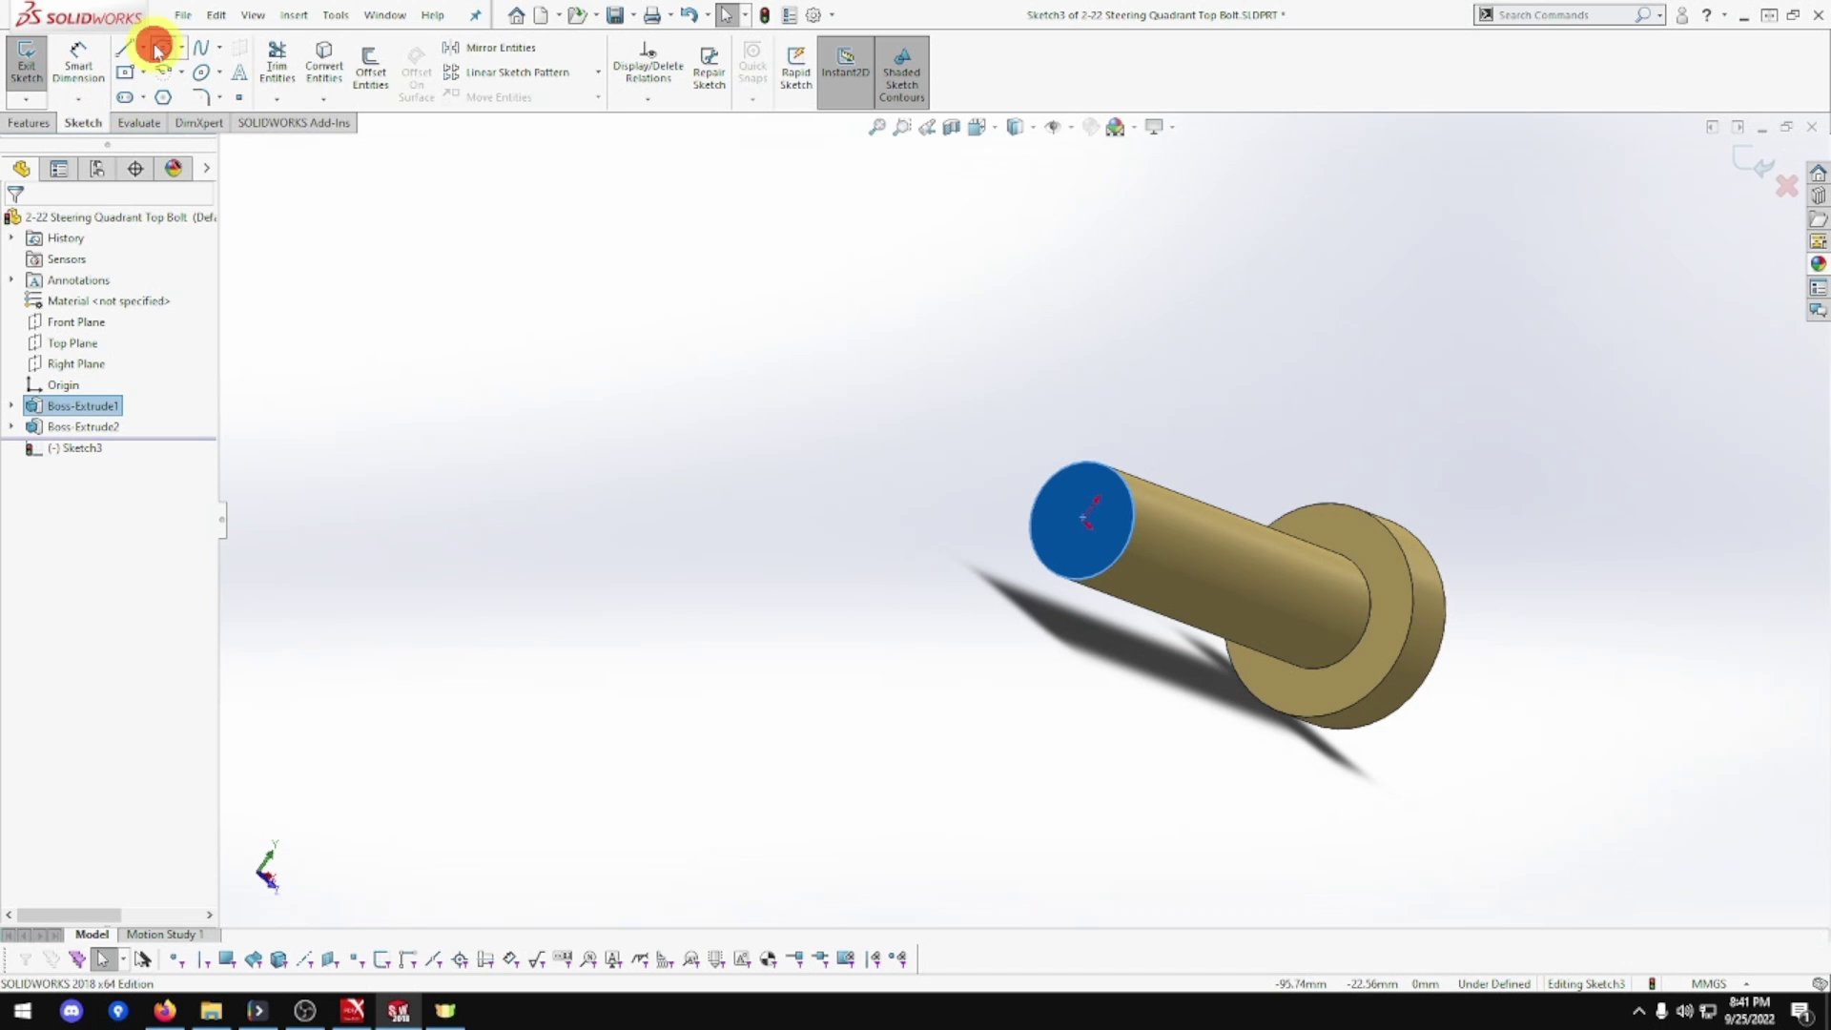
left_click(1082, 520)
left_click(1181, 423)
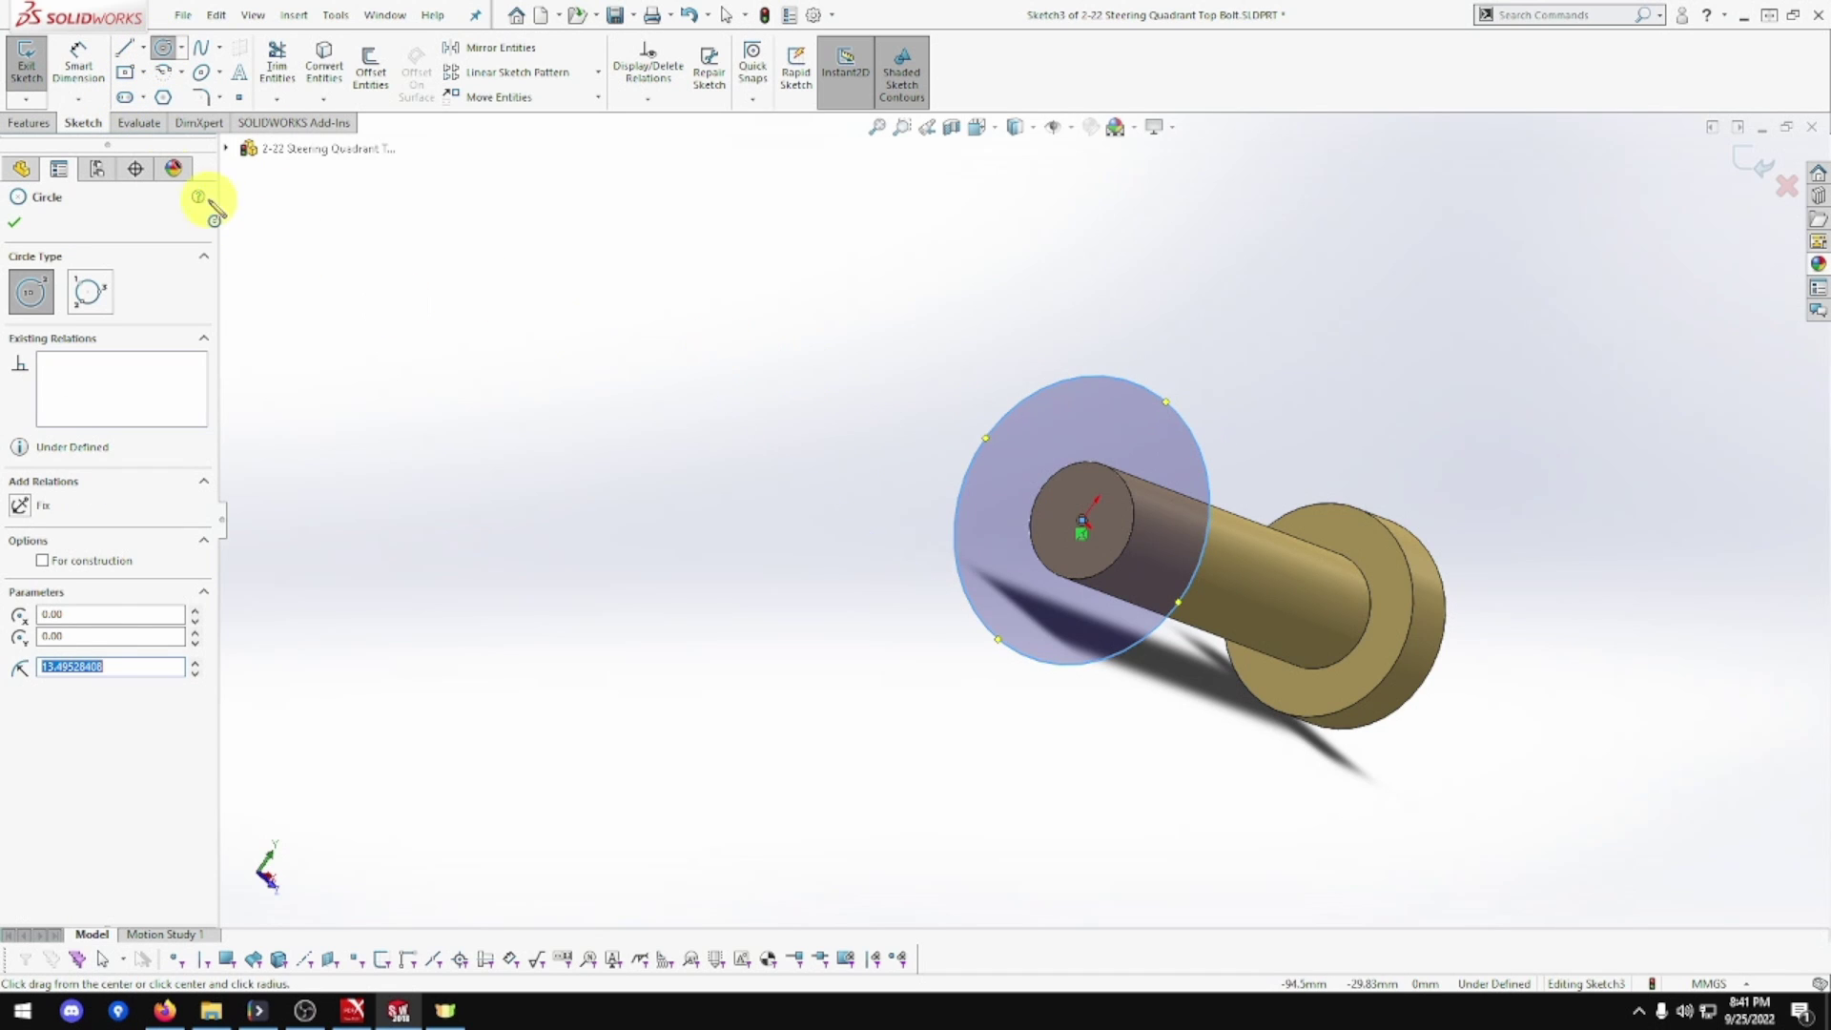
Dimension the diameter of the circle on the shank's free end and set it to 8 mm.
left_click(82, 69)
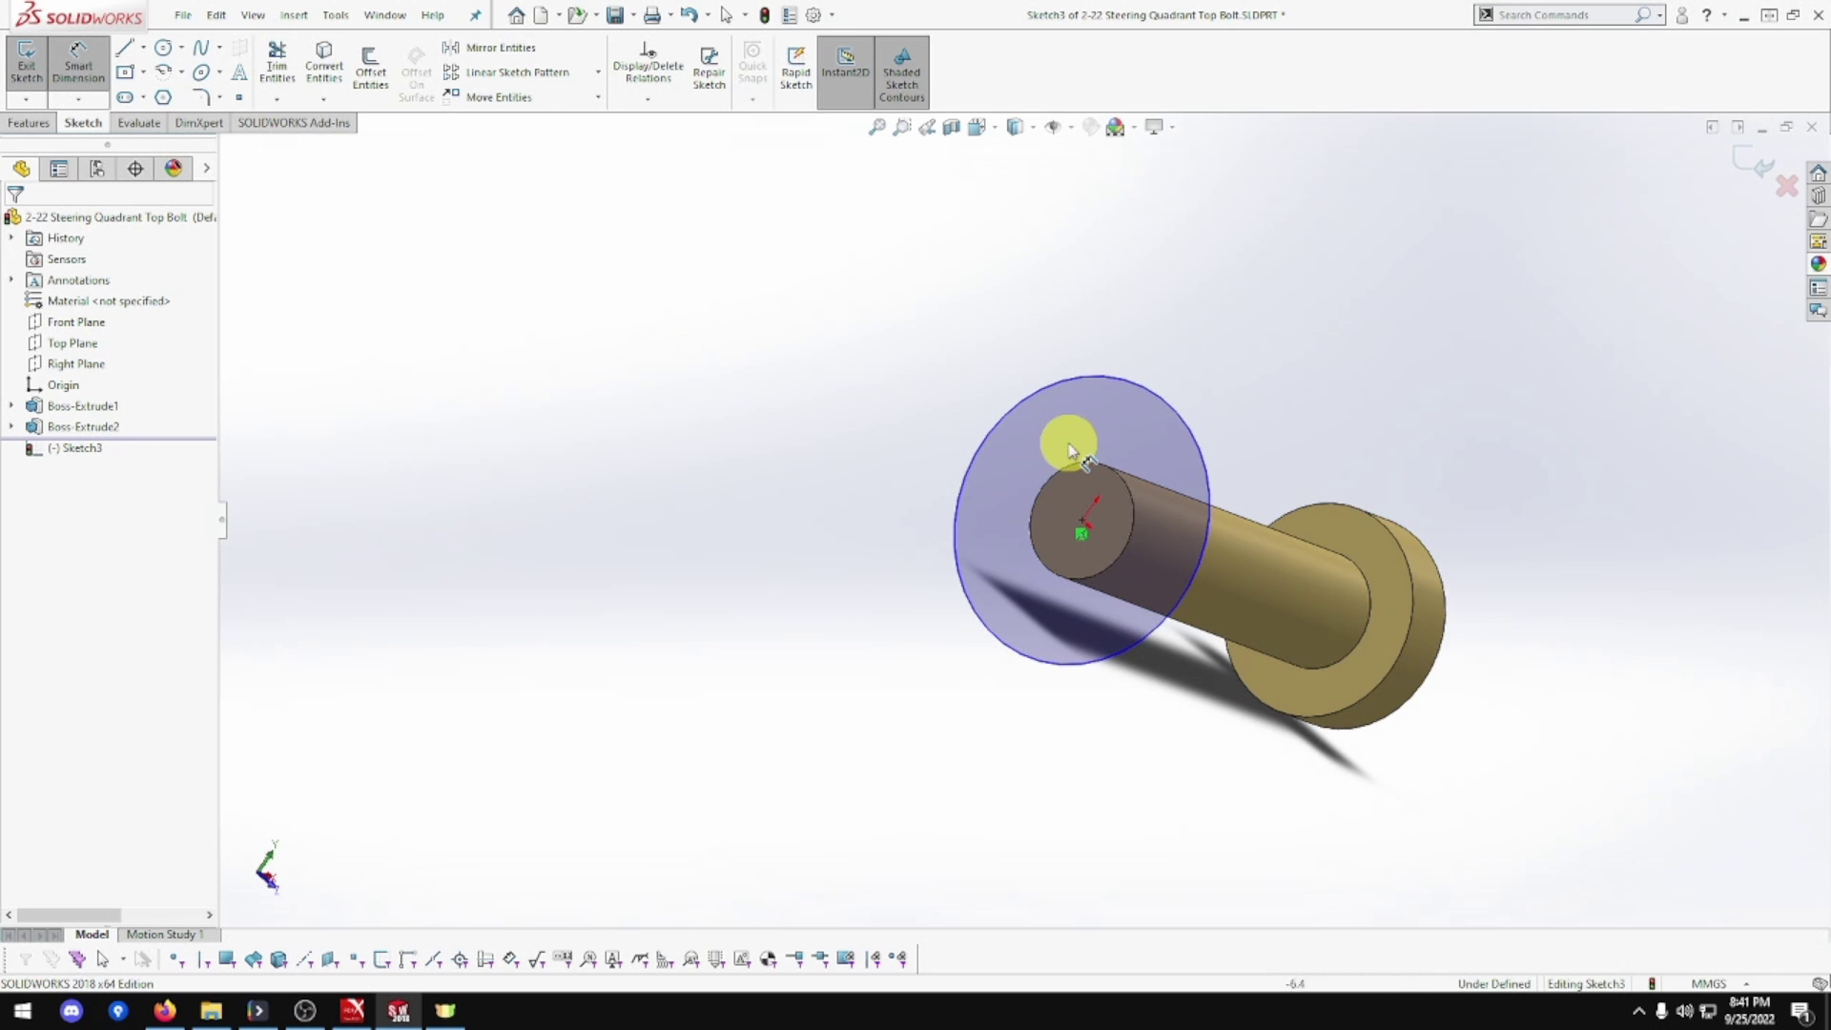
left_click(1055, 389)
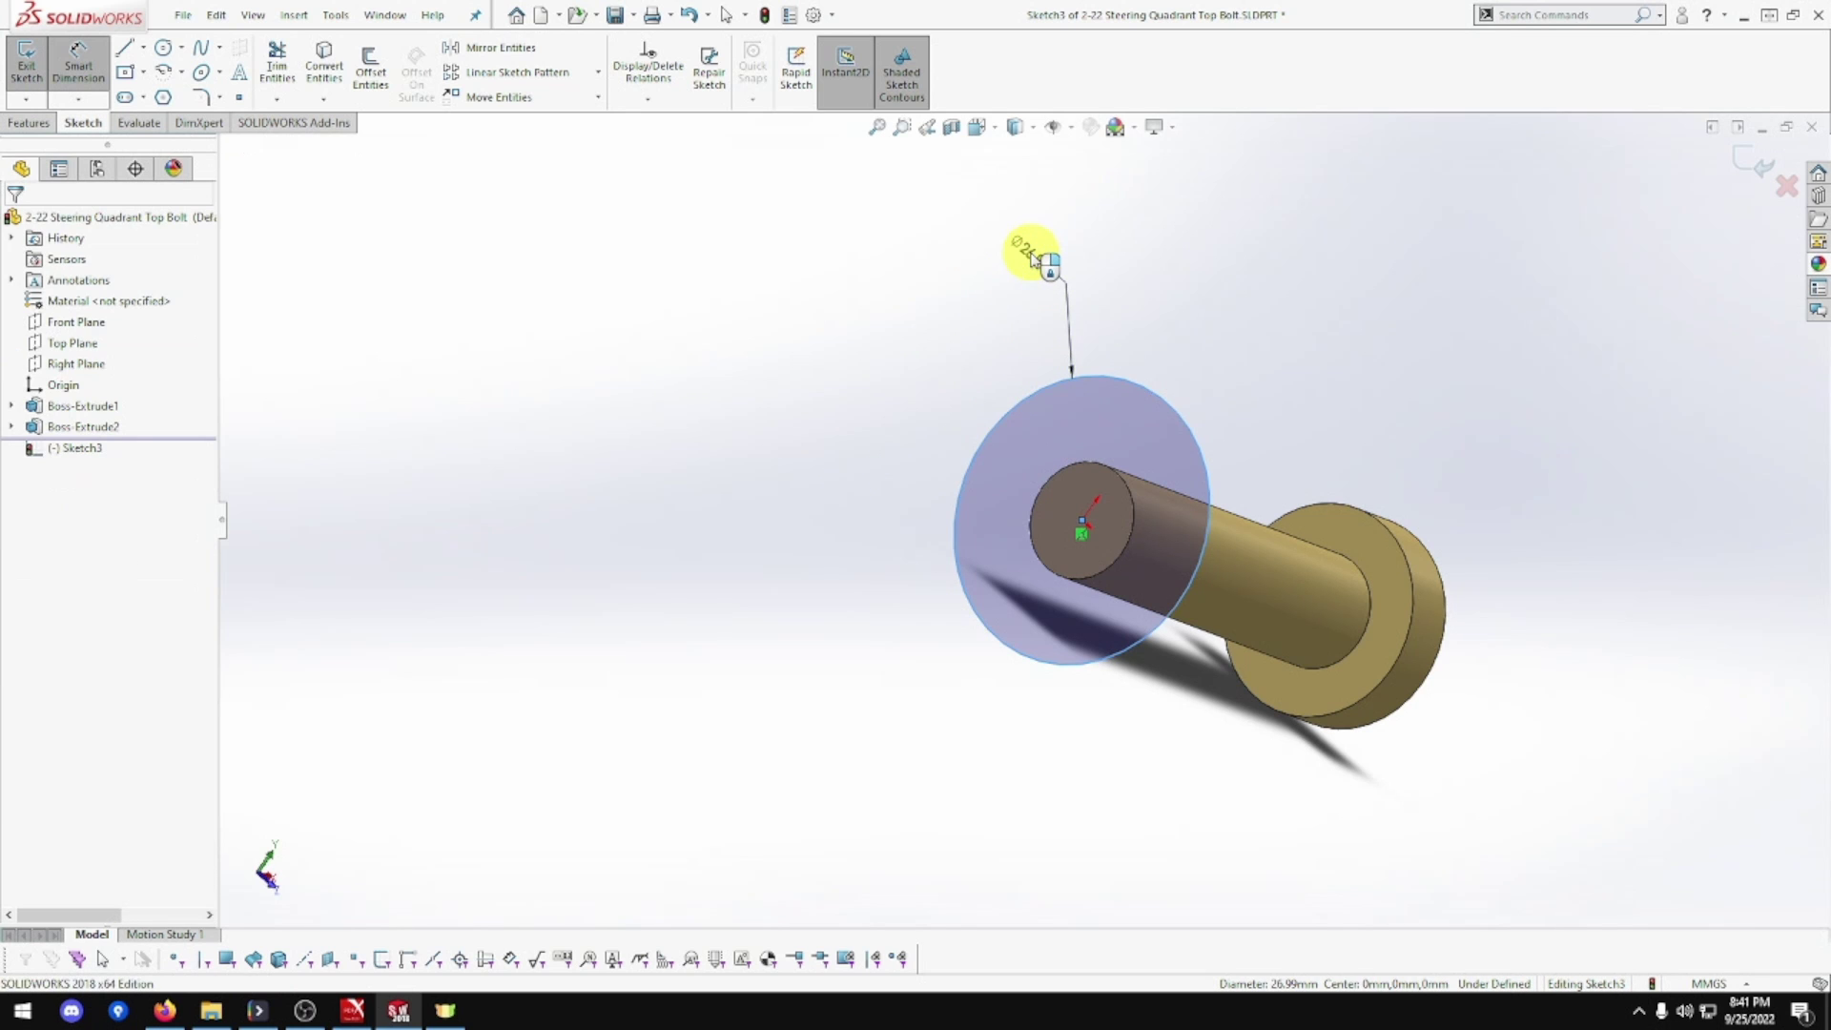
left_click(1040, 263)
type("8.00mm")
key("Return")
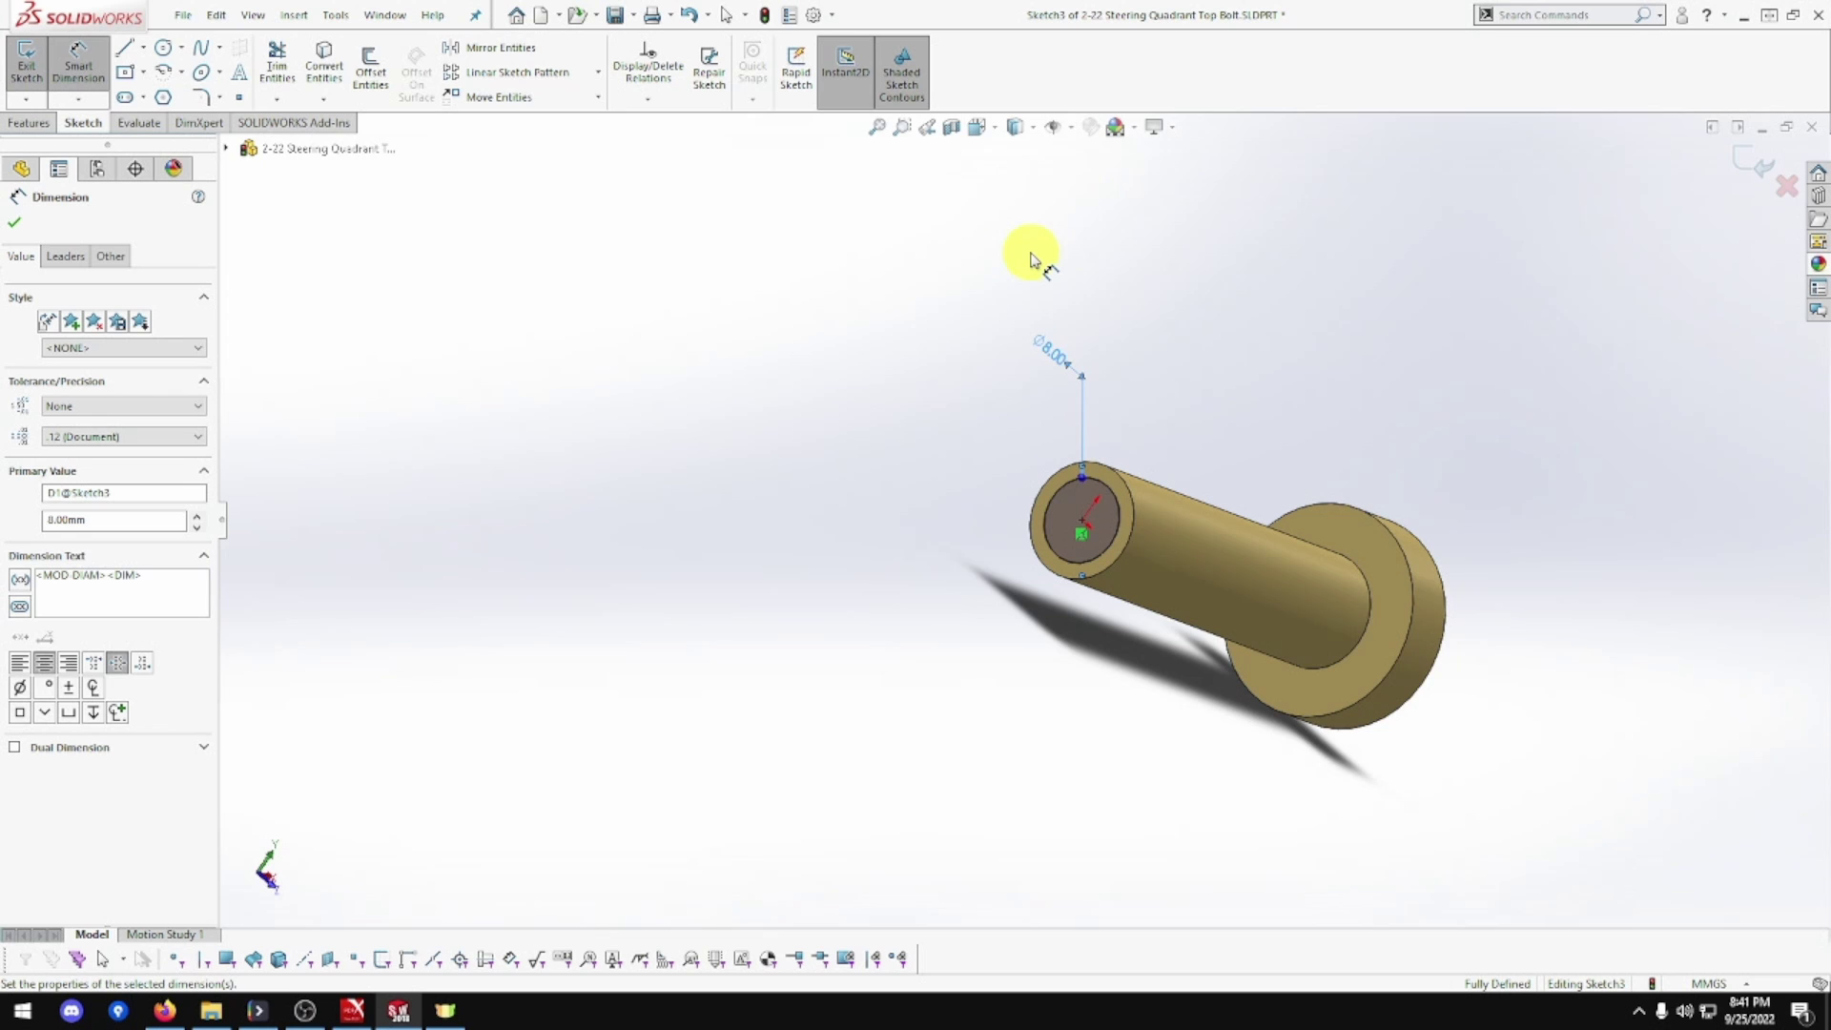
Extrude the 8 mm circle 7 mm outward from the shank's free end, merged with it, to form the end section.
left_click(31, 121)
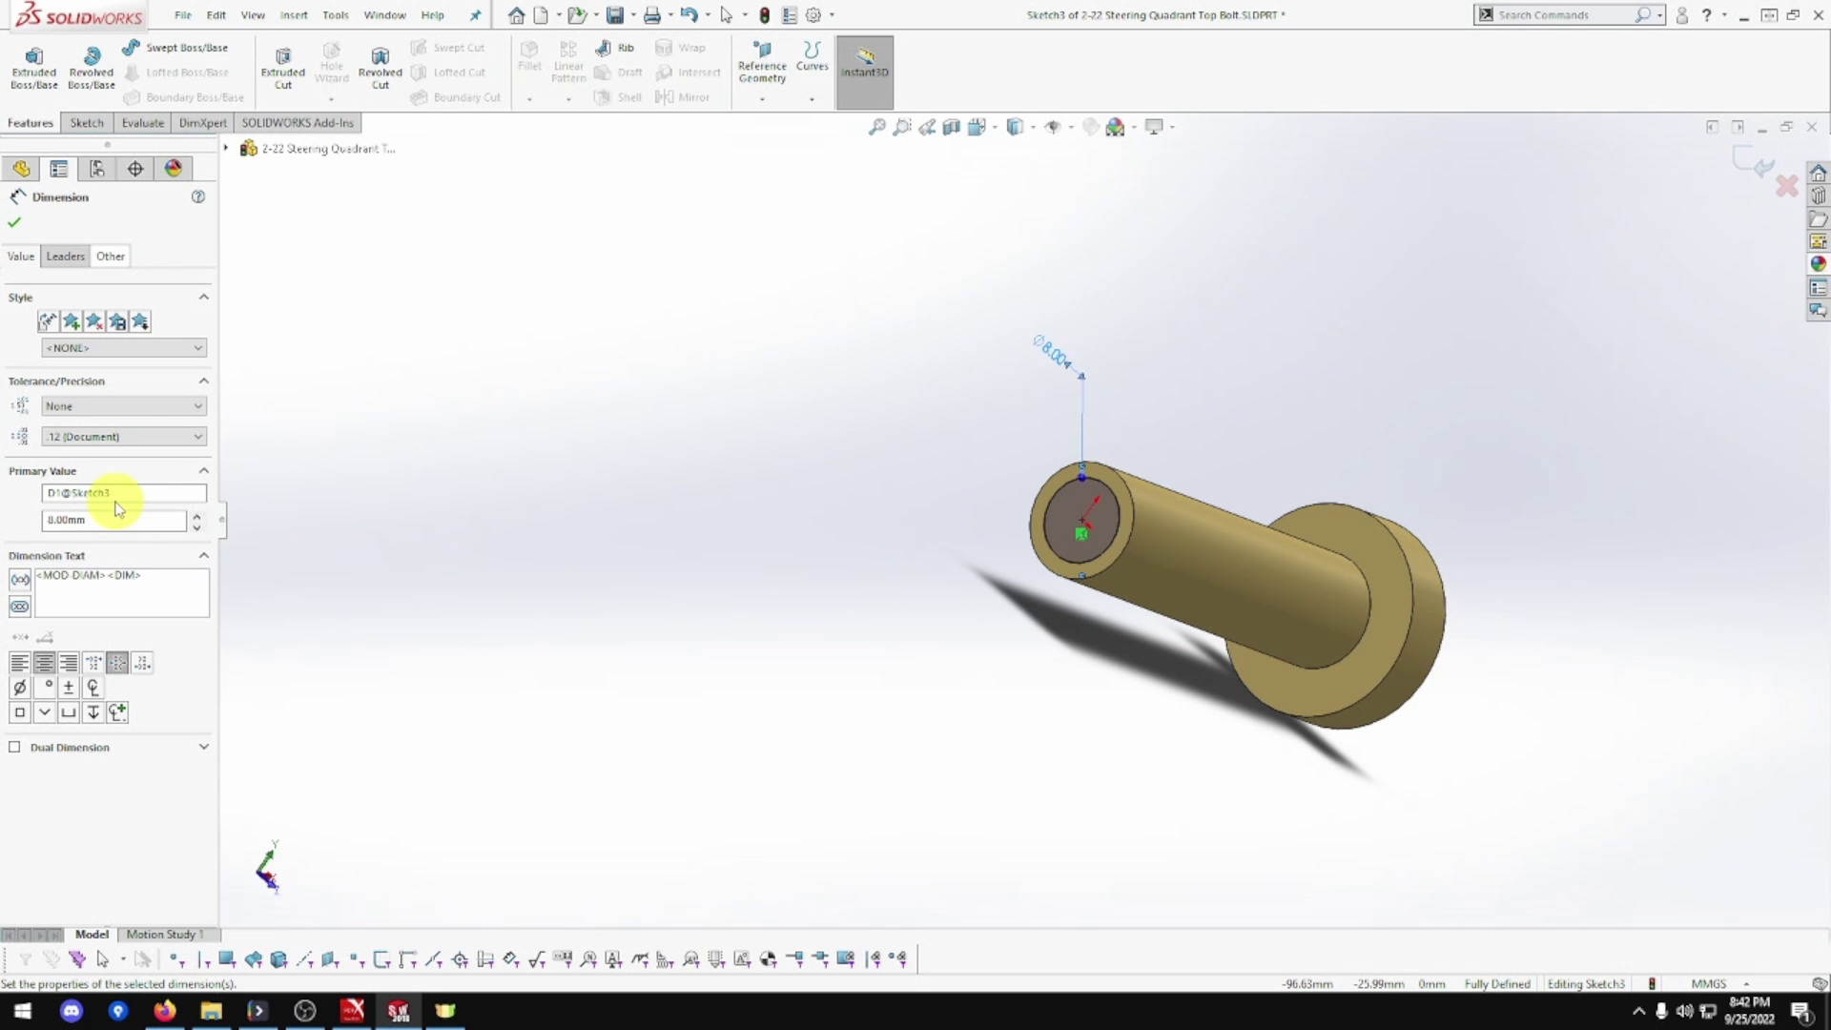
left_click(34, 69)
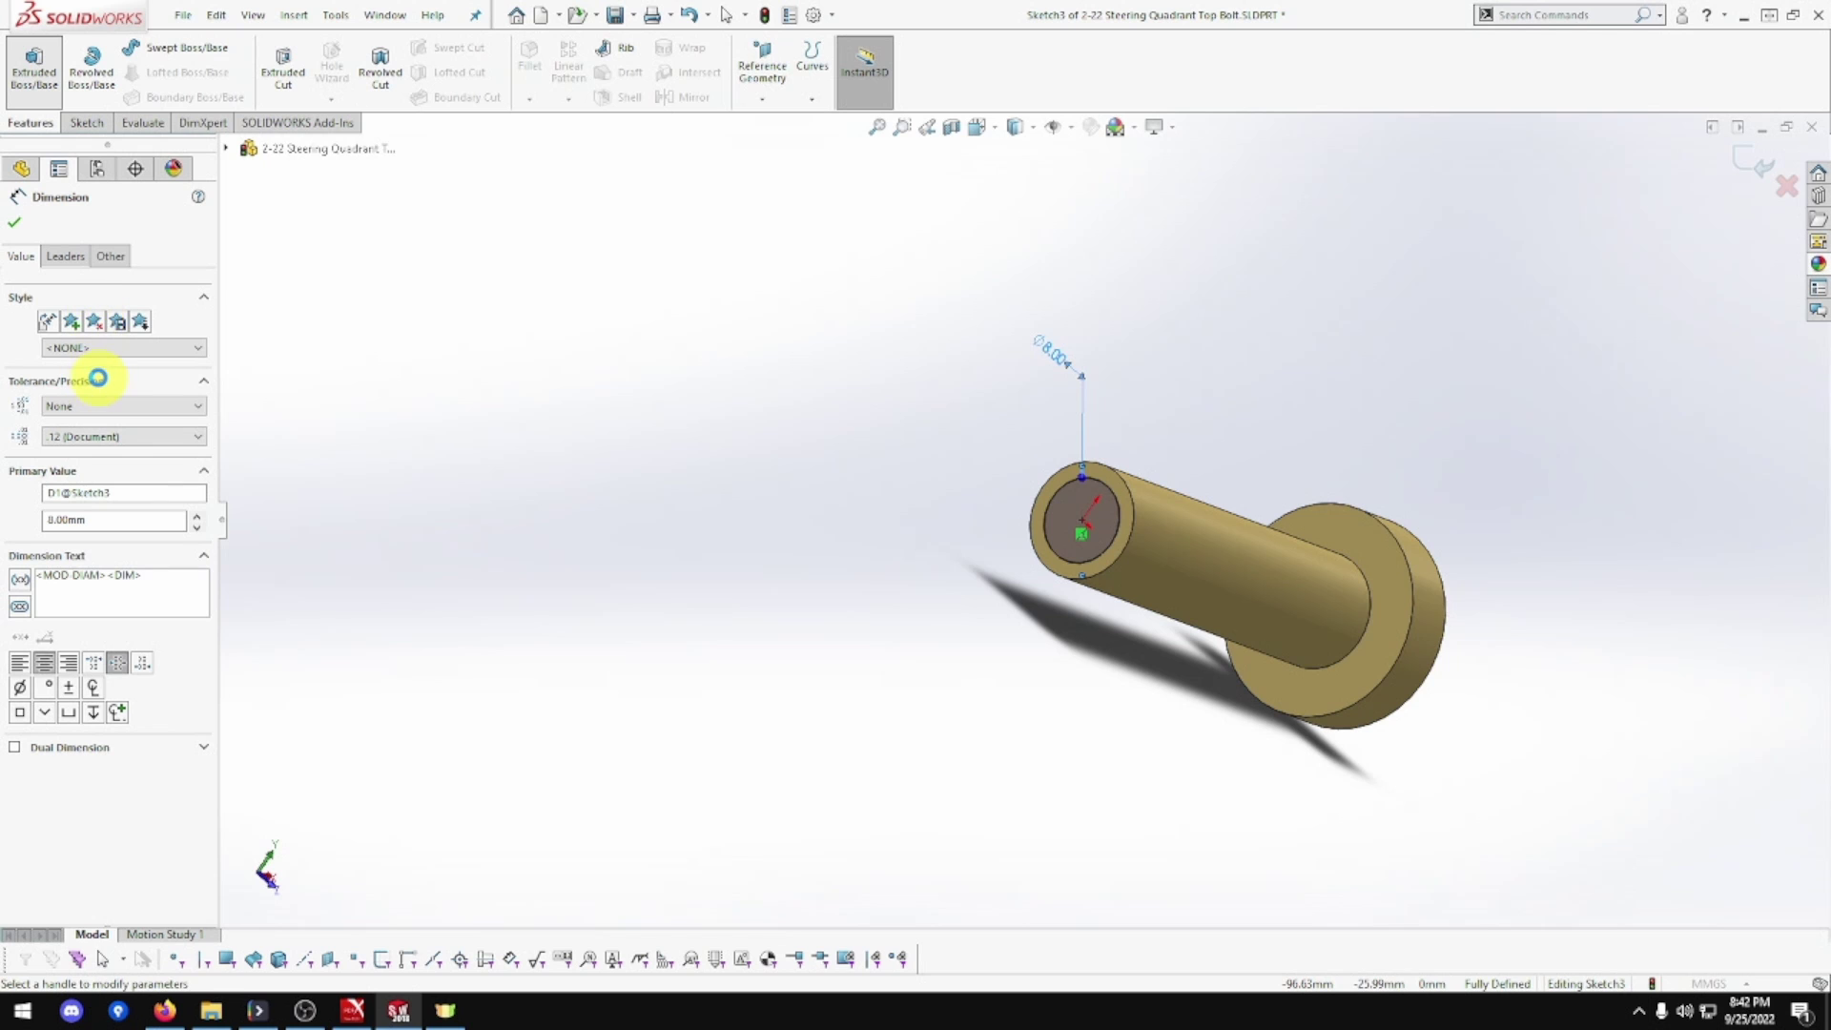
type("7")
key("Return")
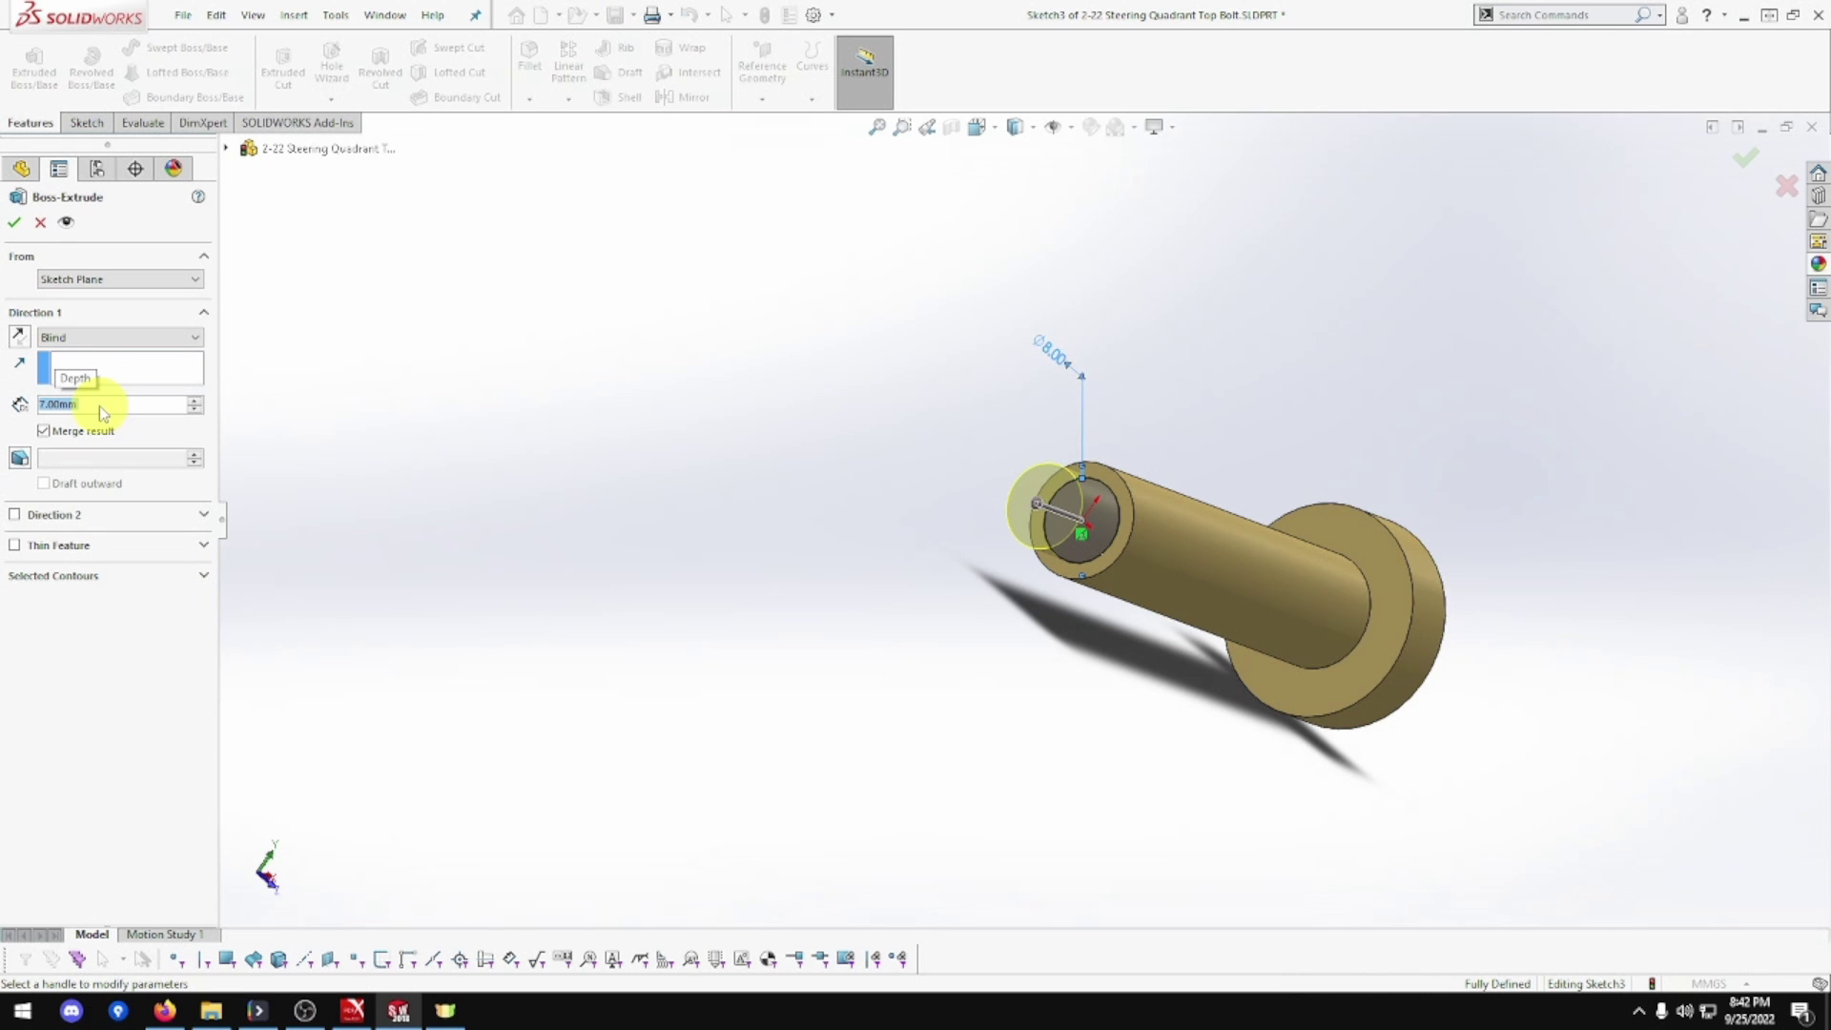
left_click(14, 222)
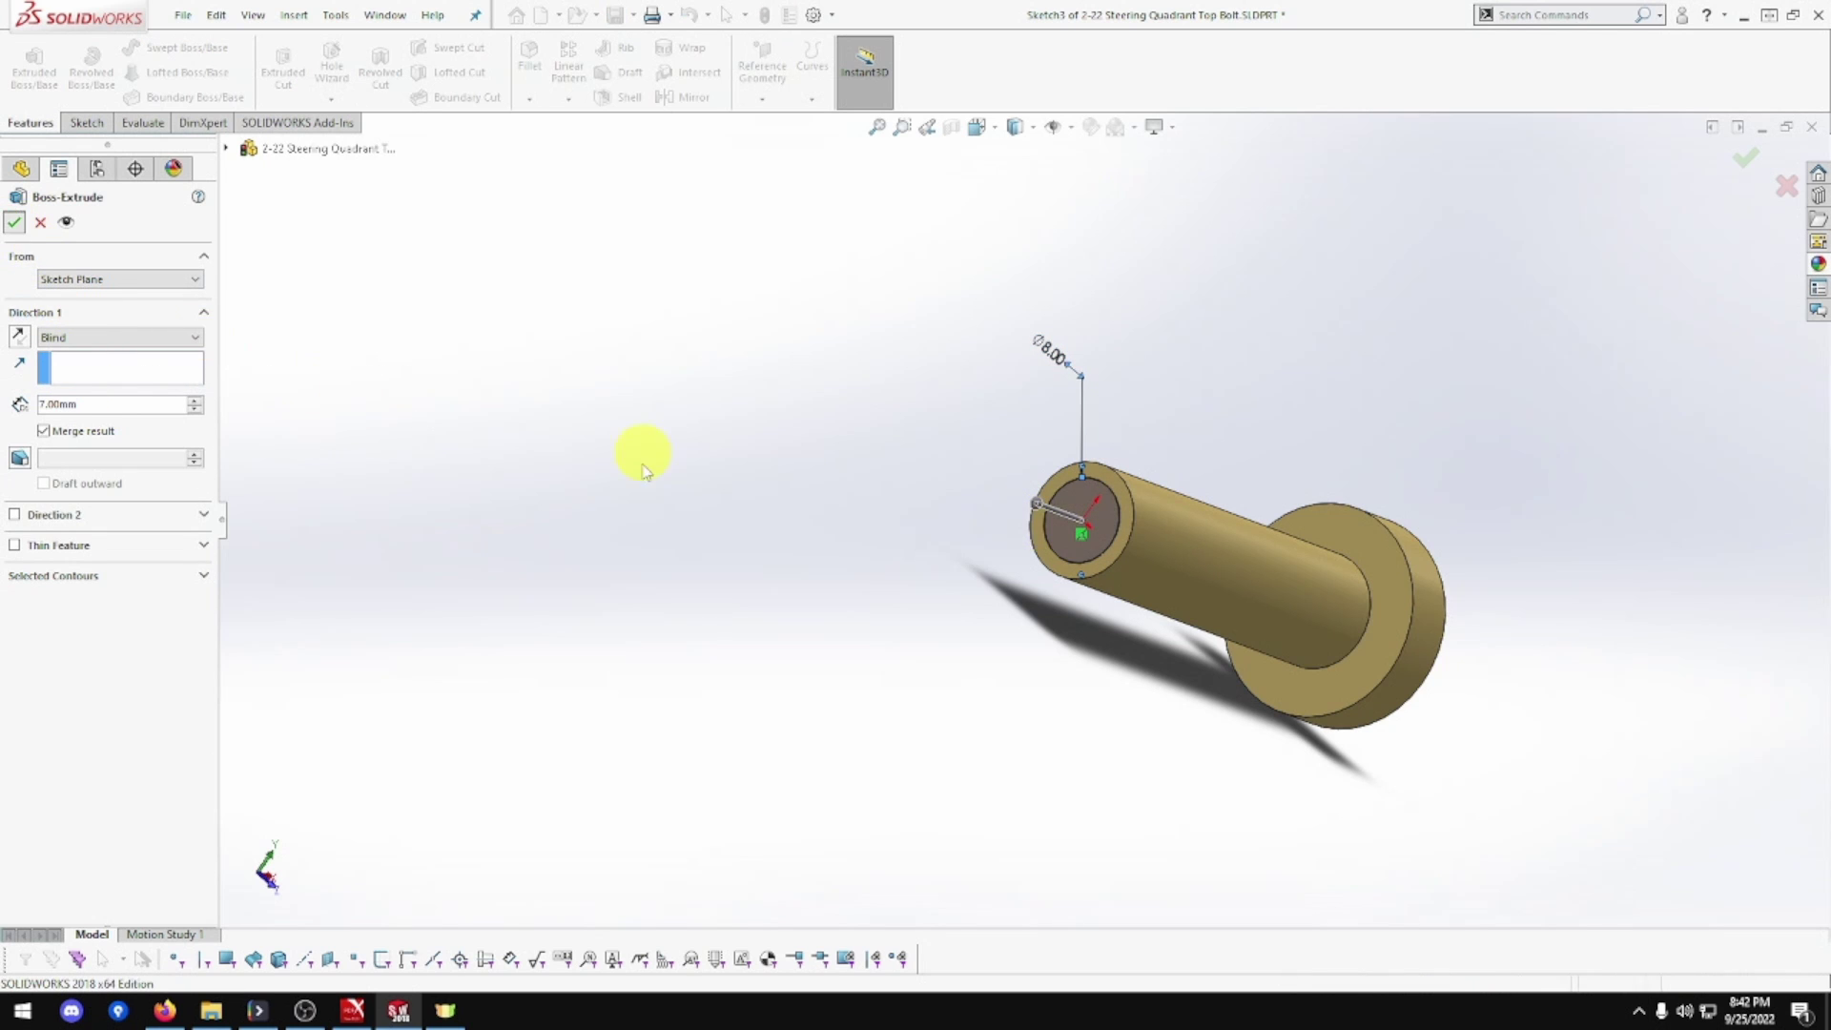
mouse_move(998, 541)
middle_mouse_down()
mouse_move(953, 511)
mouse_move(896, 517)
mouse_move(971, 538)
middle_mouse_up()
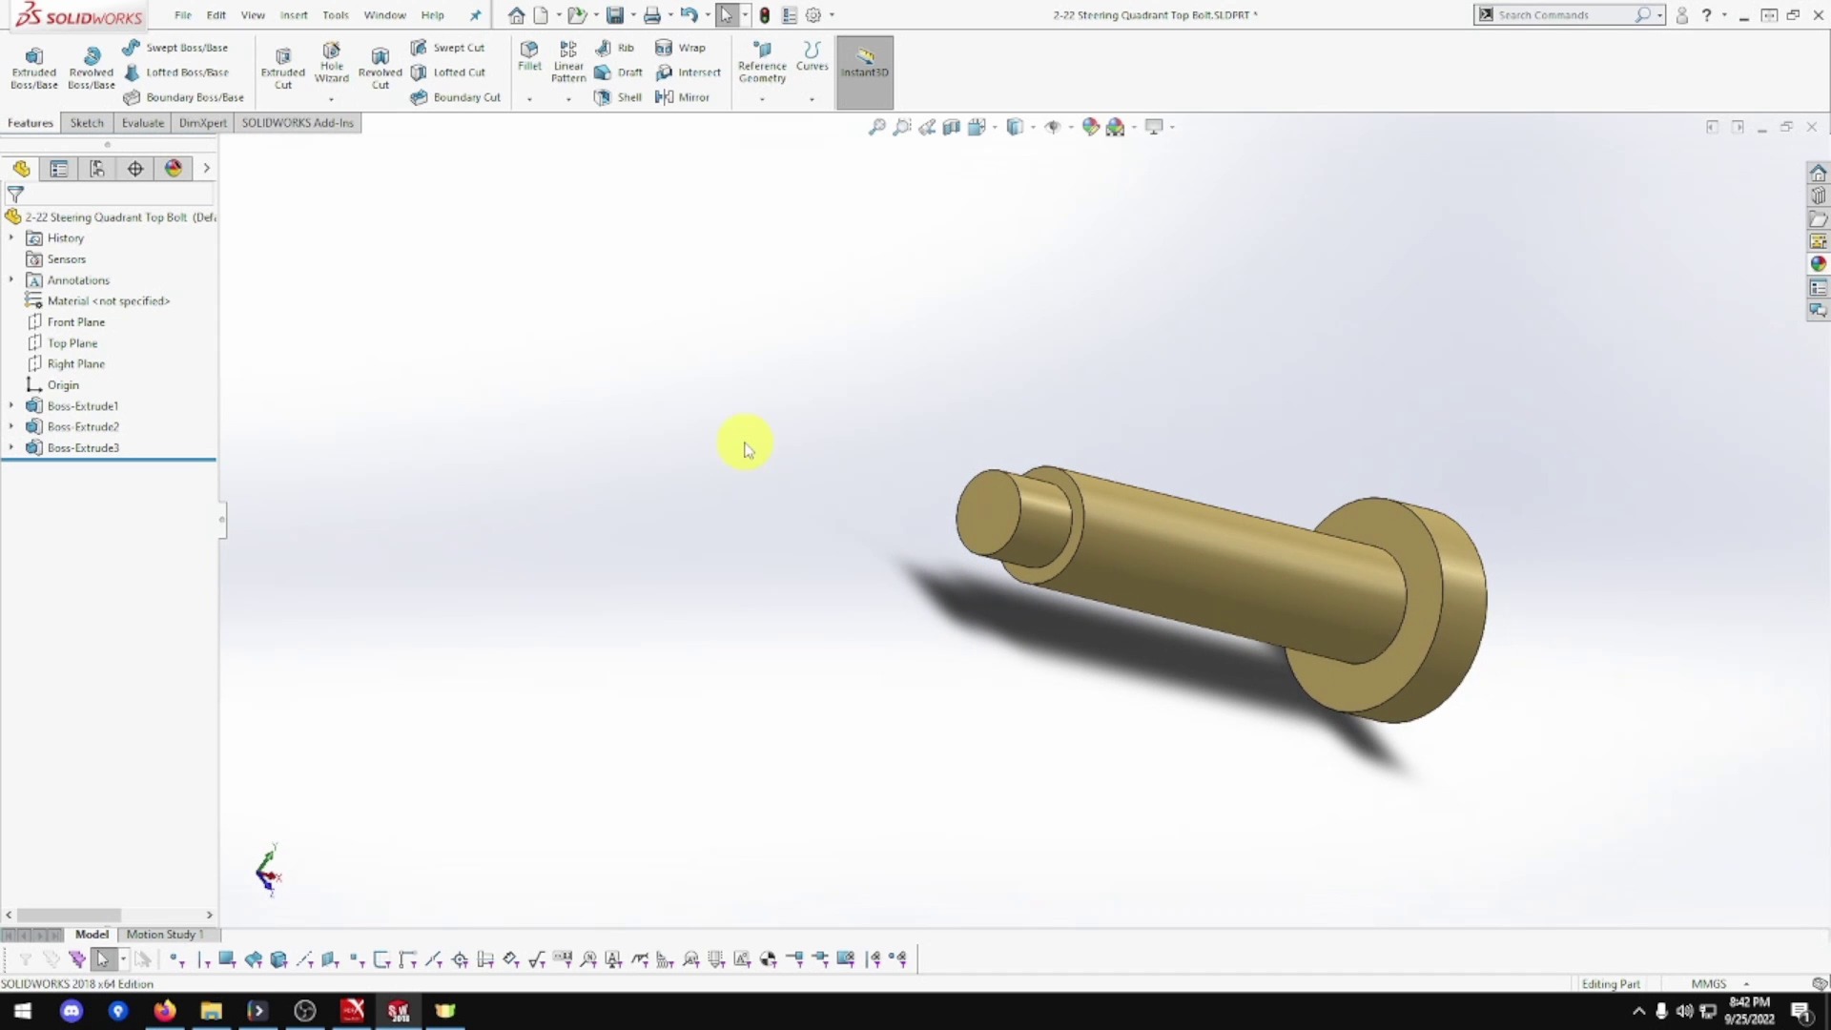
Cut a Metric Die M12x1.5 thread on the 8 mm end section, from its edge at the shank up to its free end face.
left_click(329, 102)
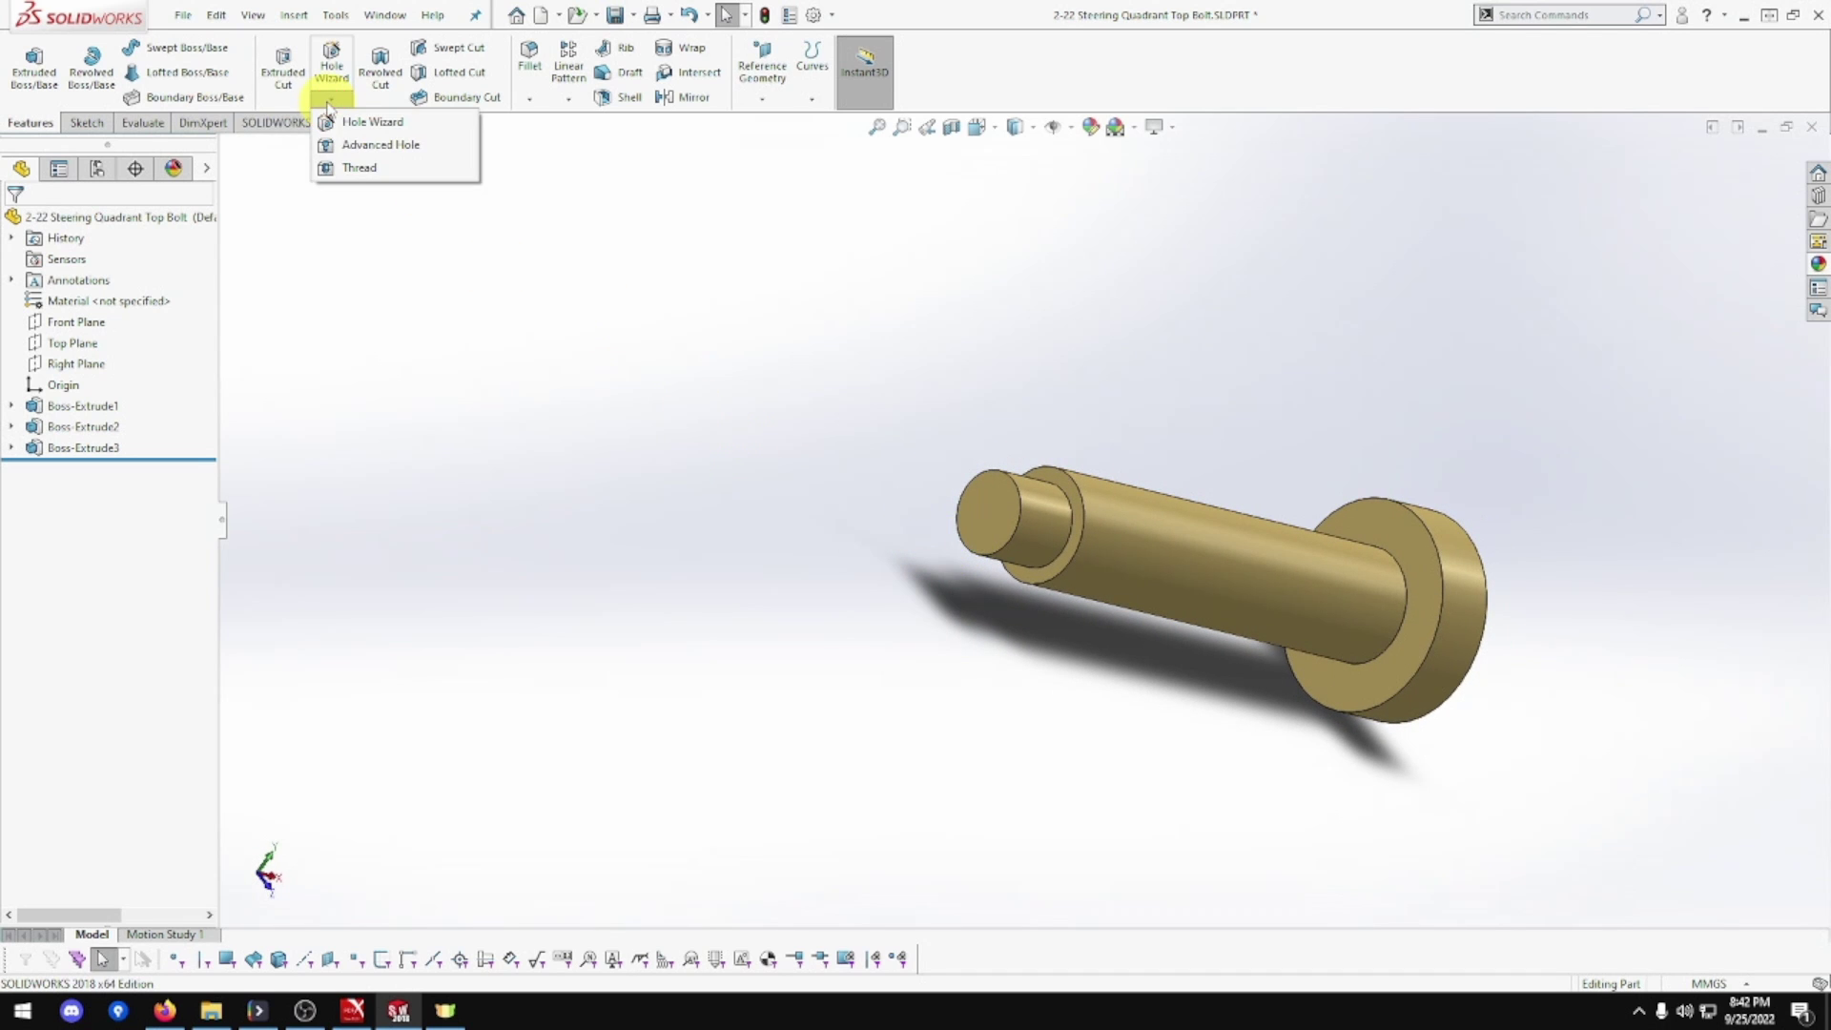
left_click(349, 170)
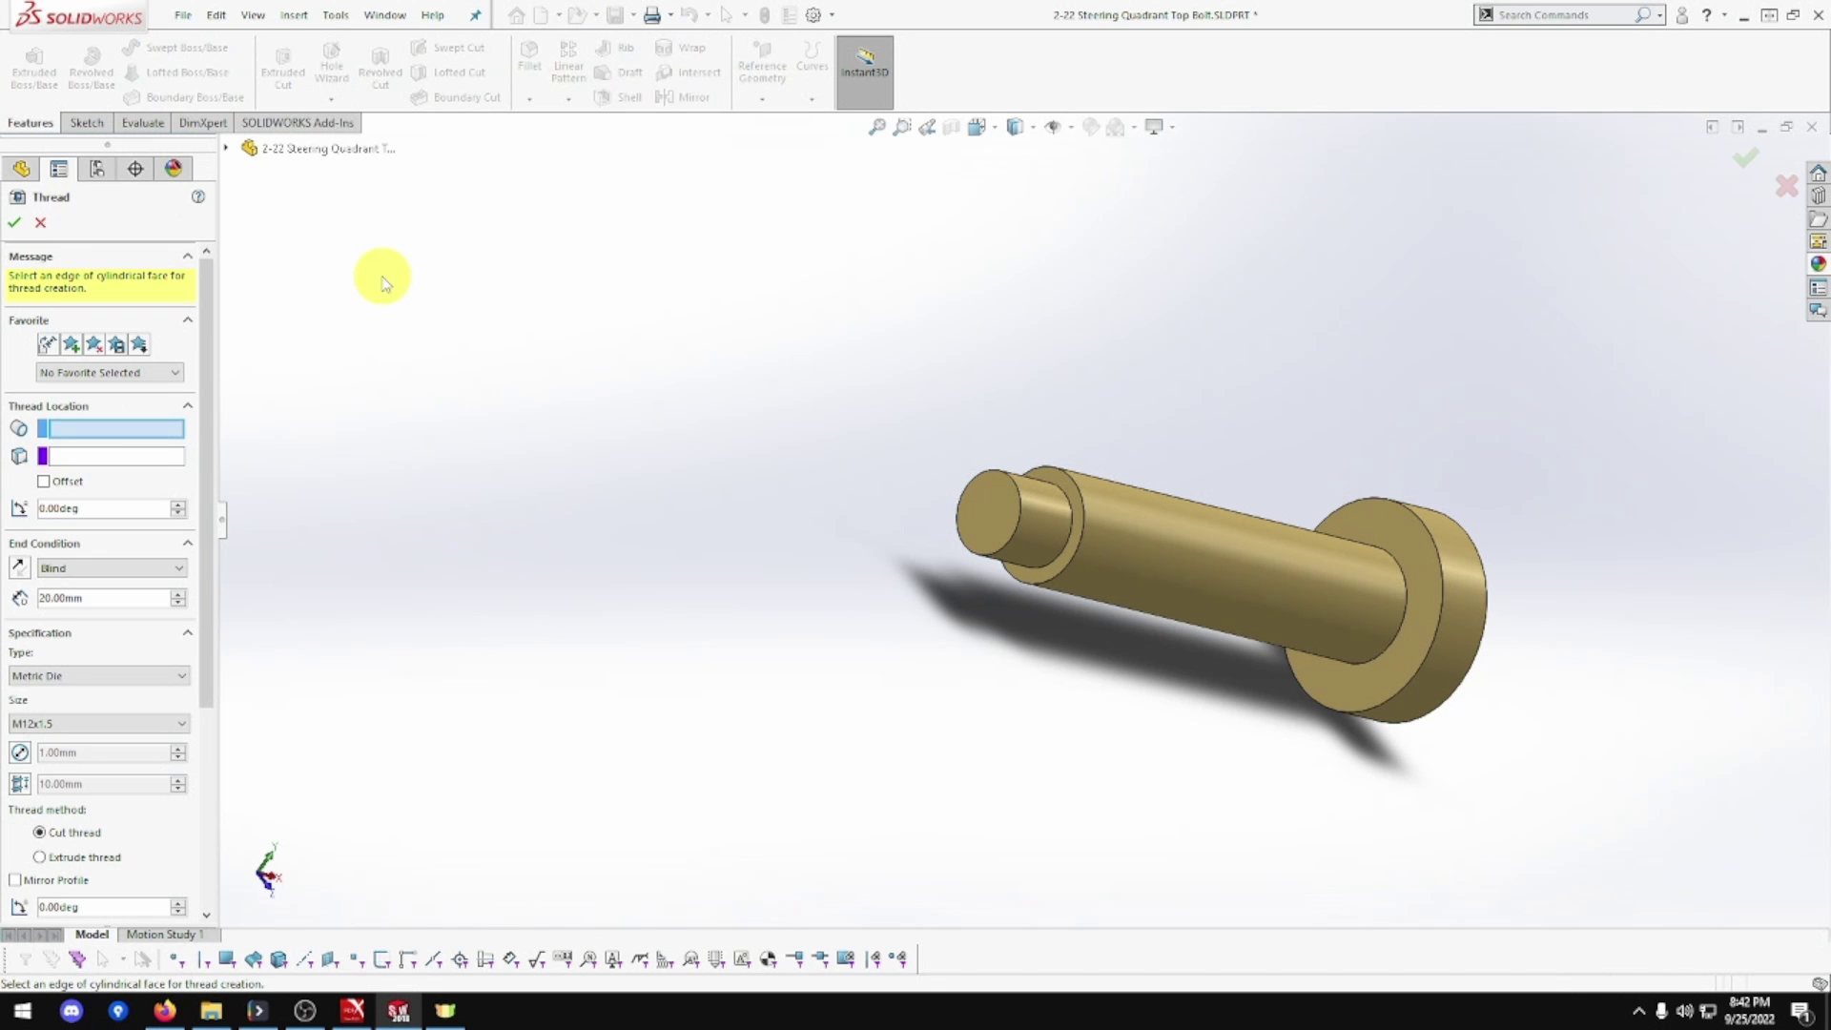
left_click(1073, 520)
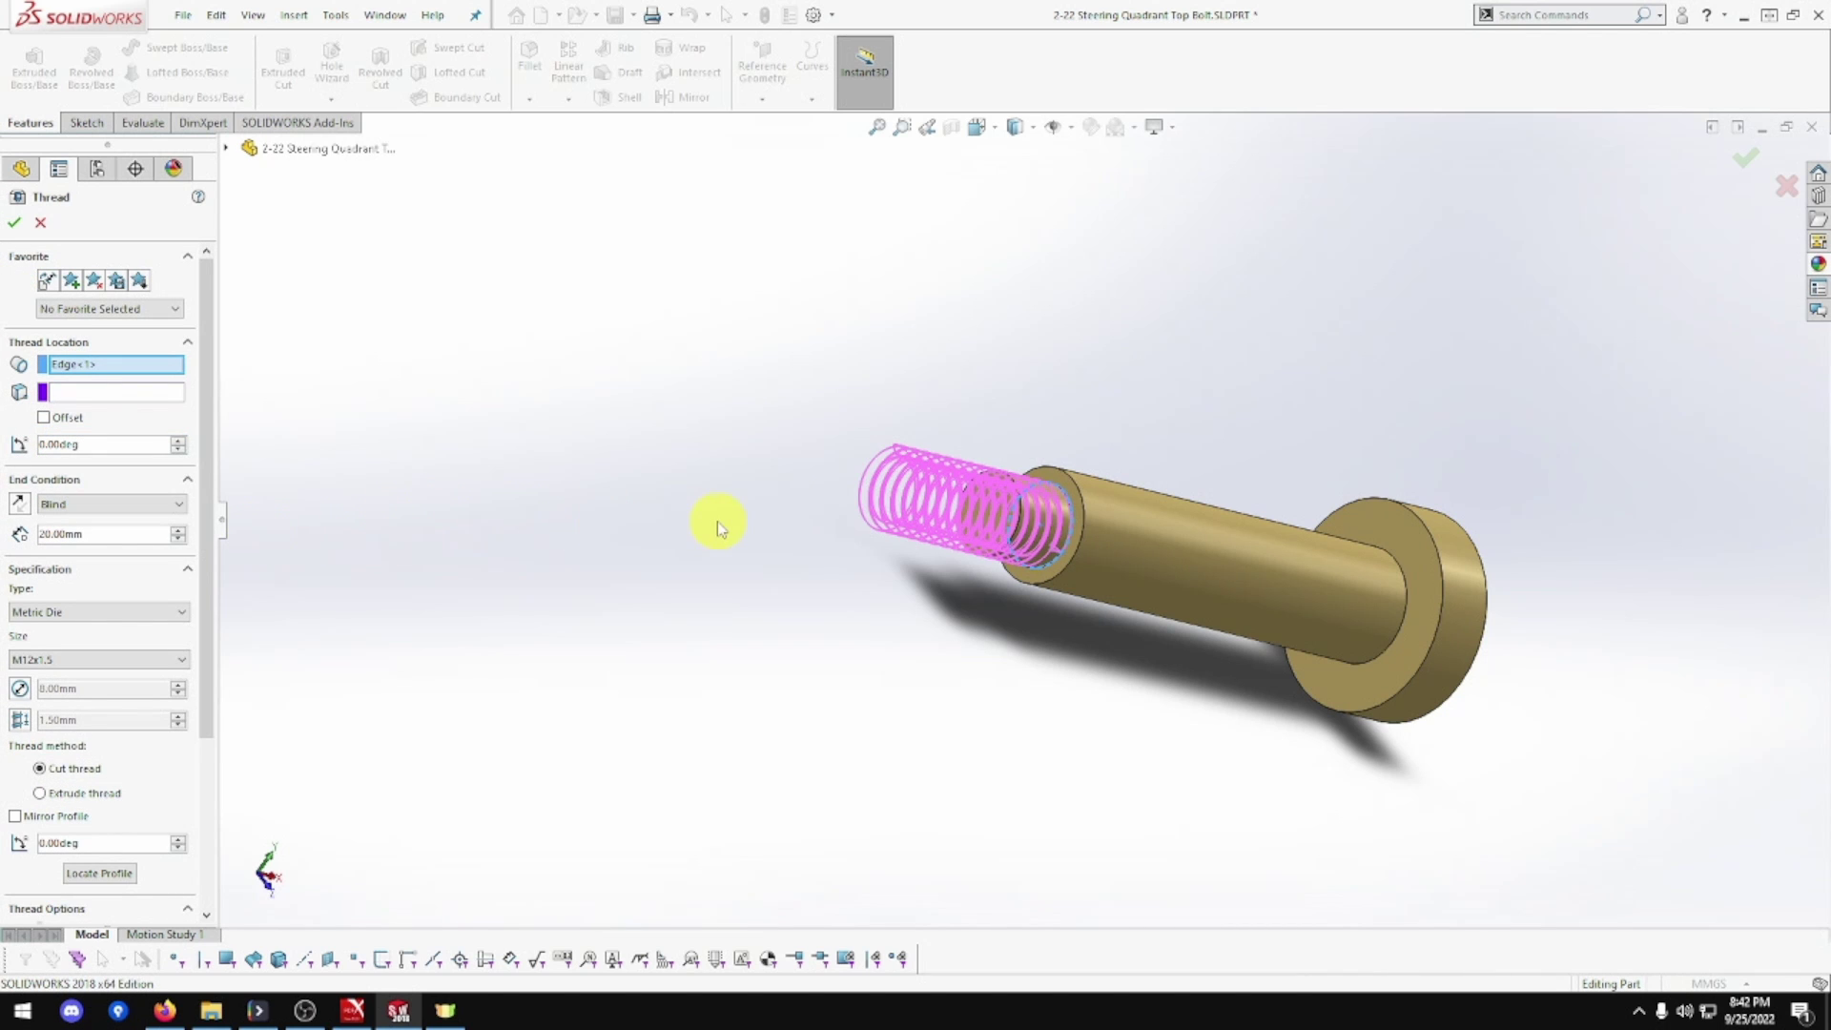
left_click(155, 504)
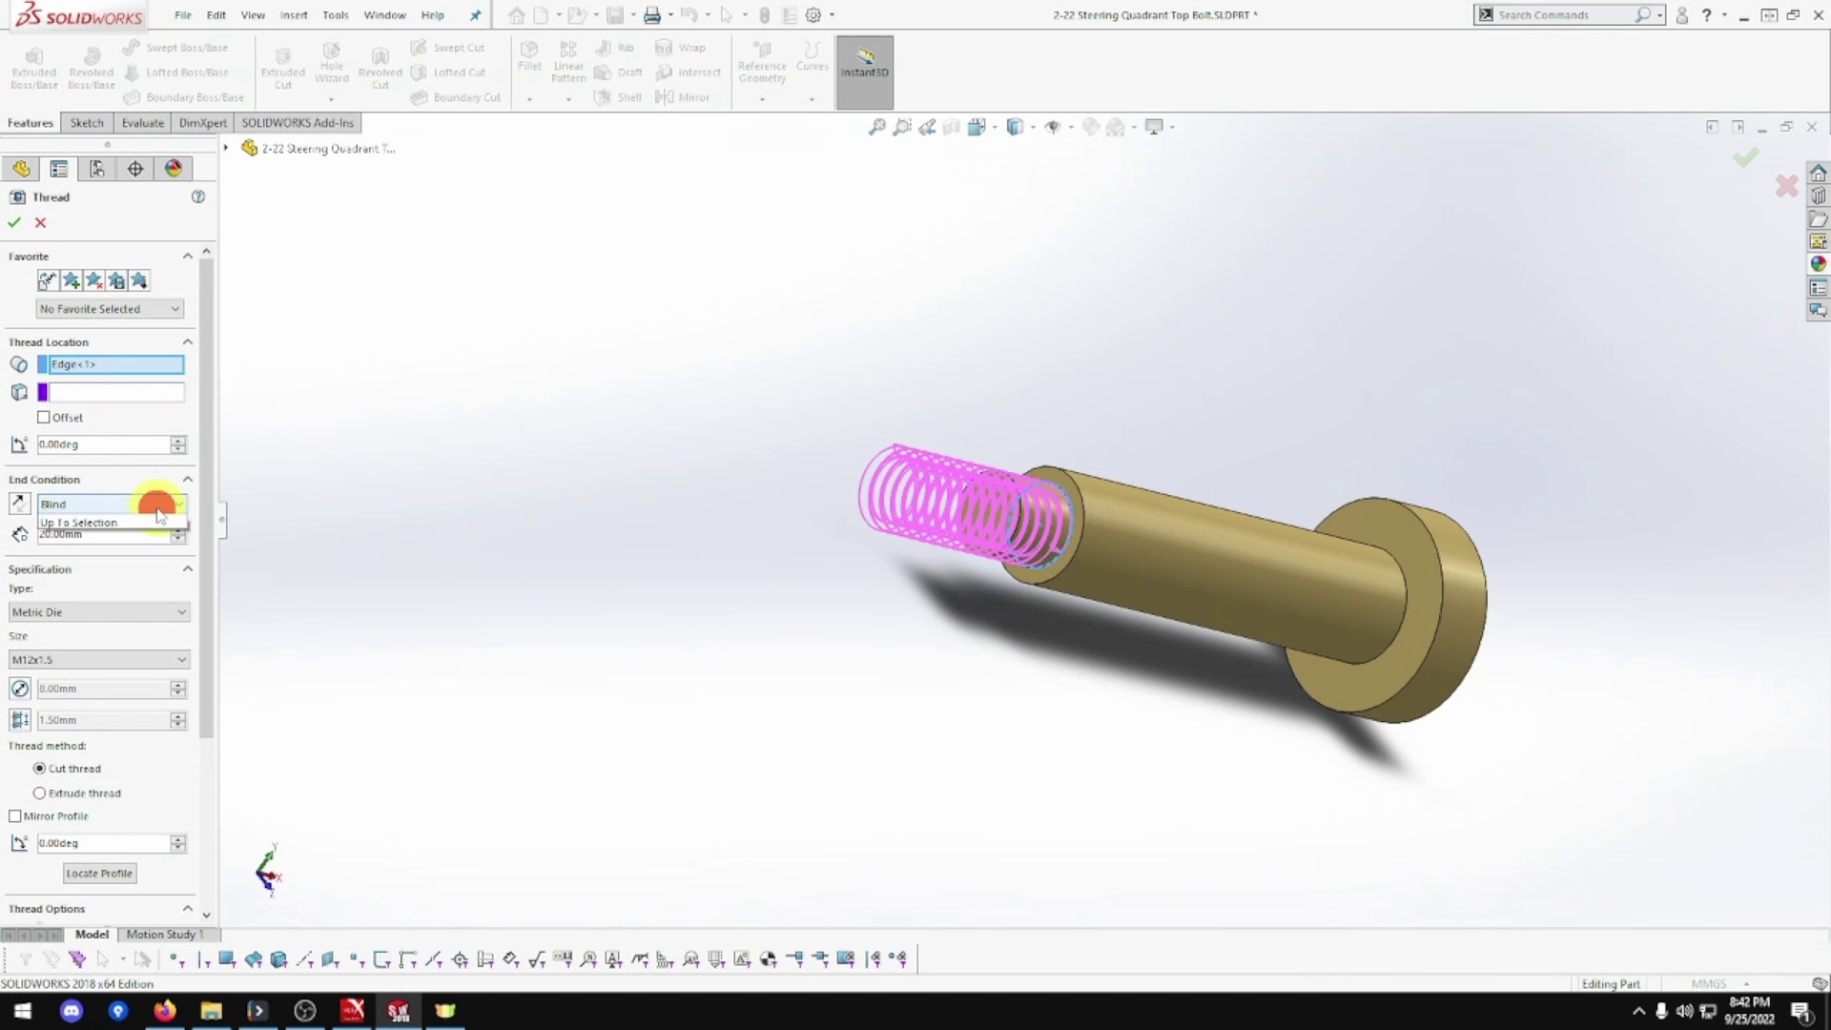
left_click(144, 548)
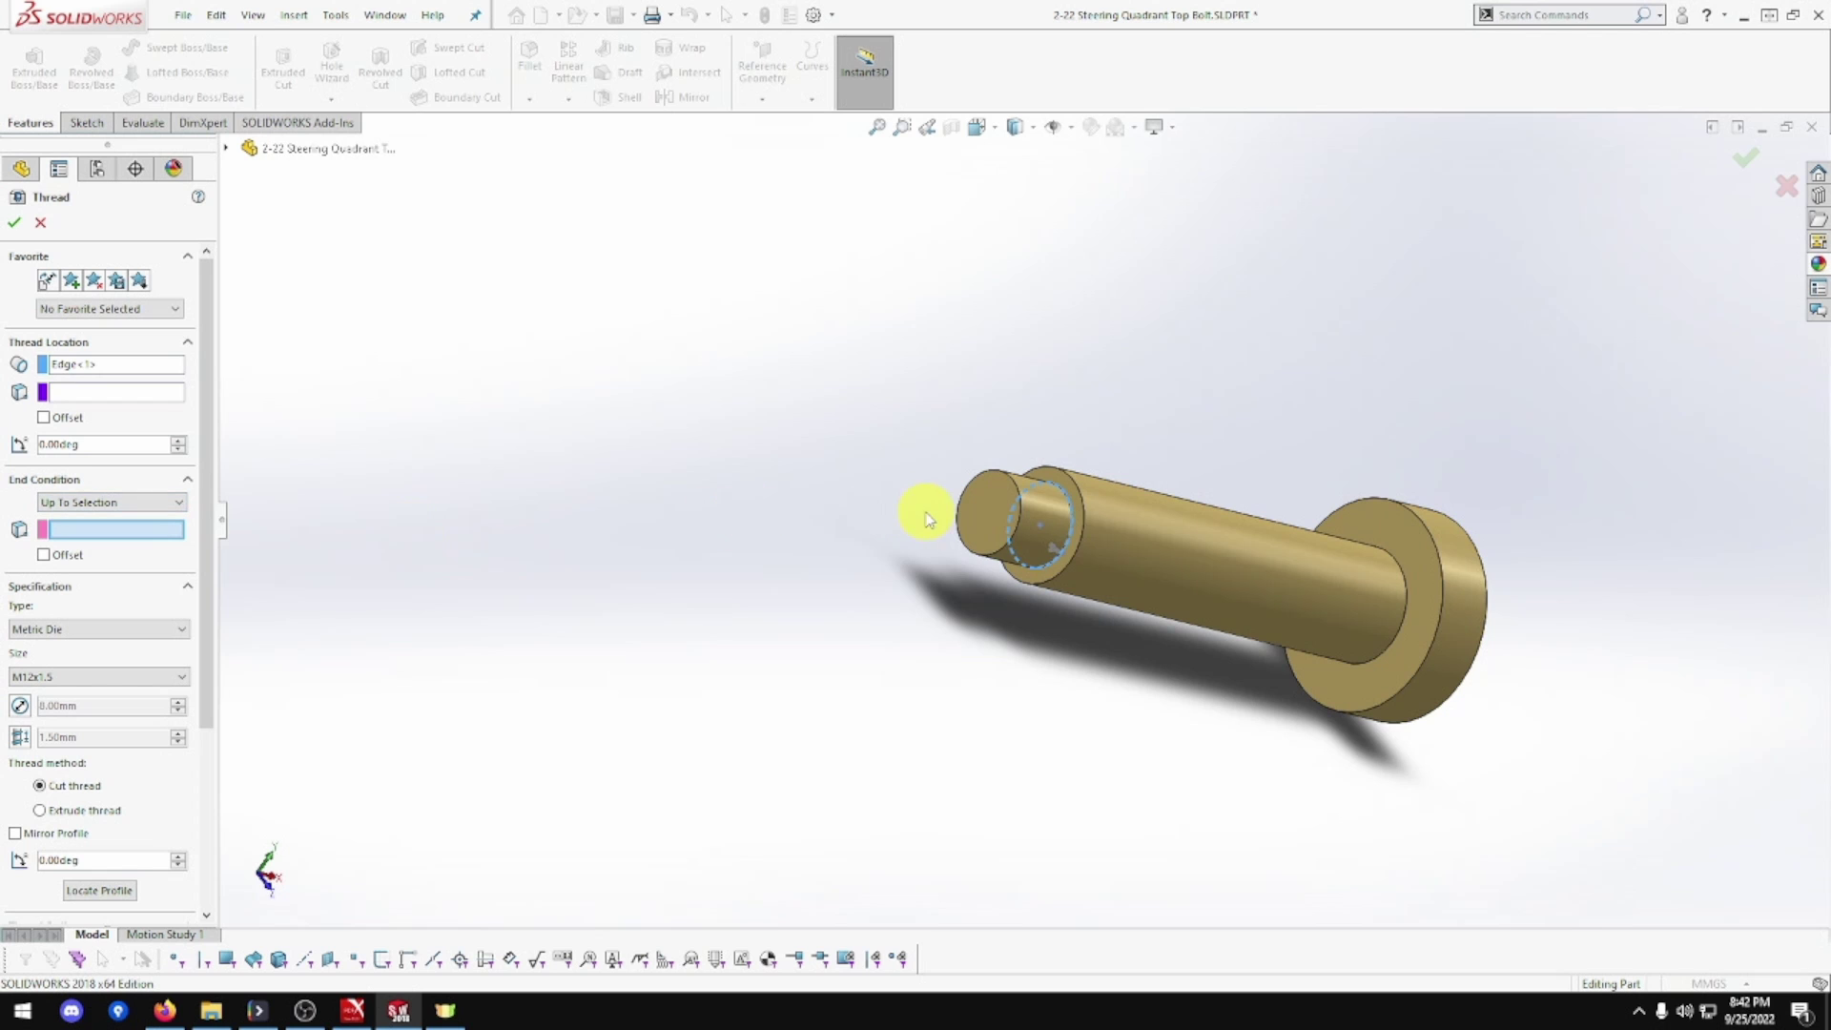
left_click(987, 514)
middle_click_drag(932, 614, 855, 604)
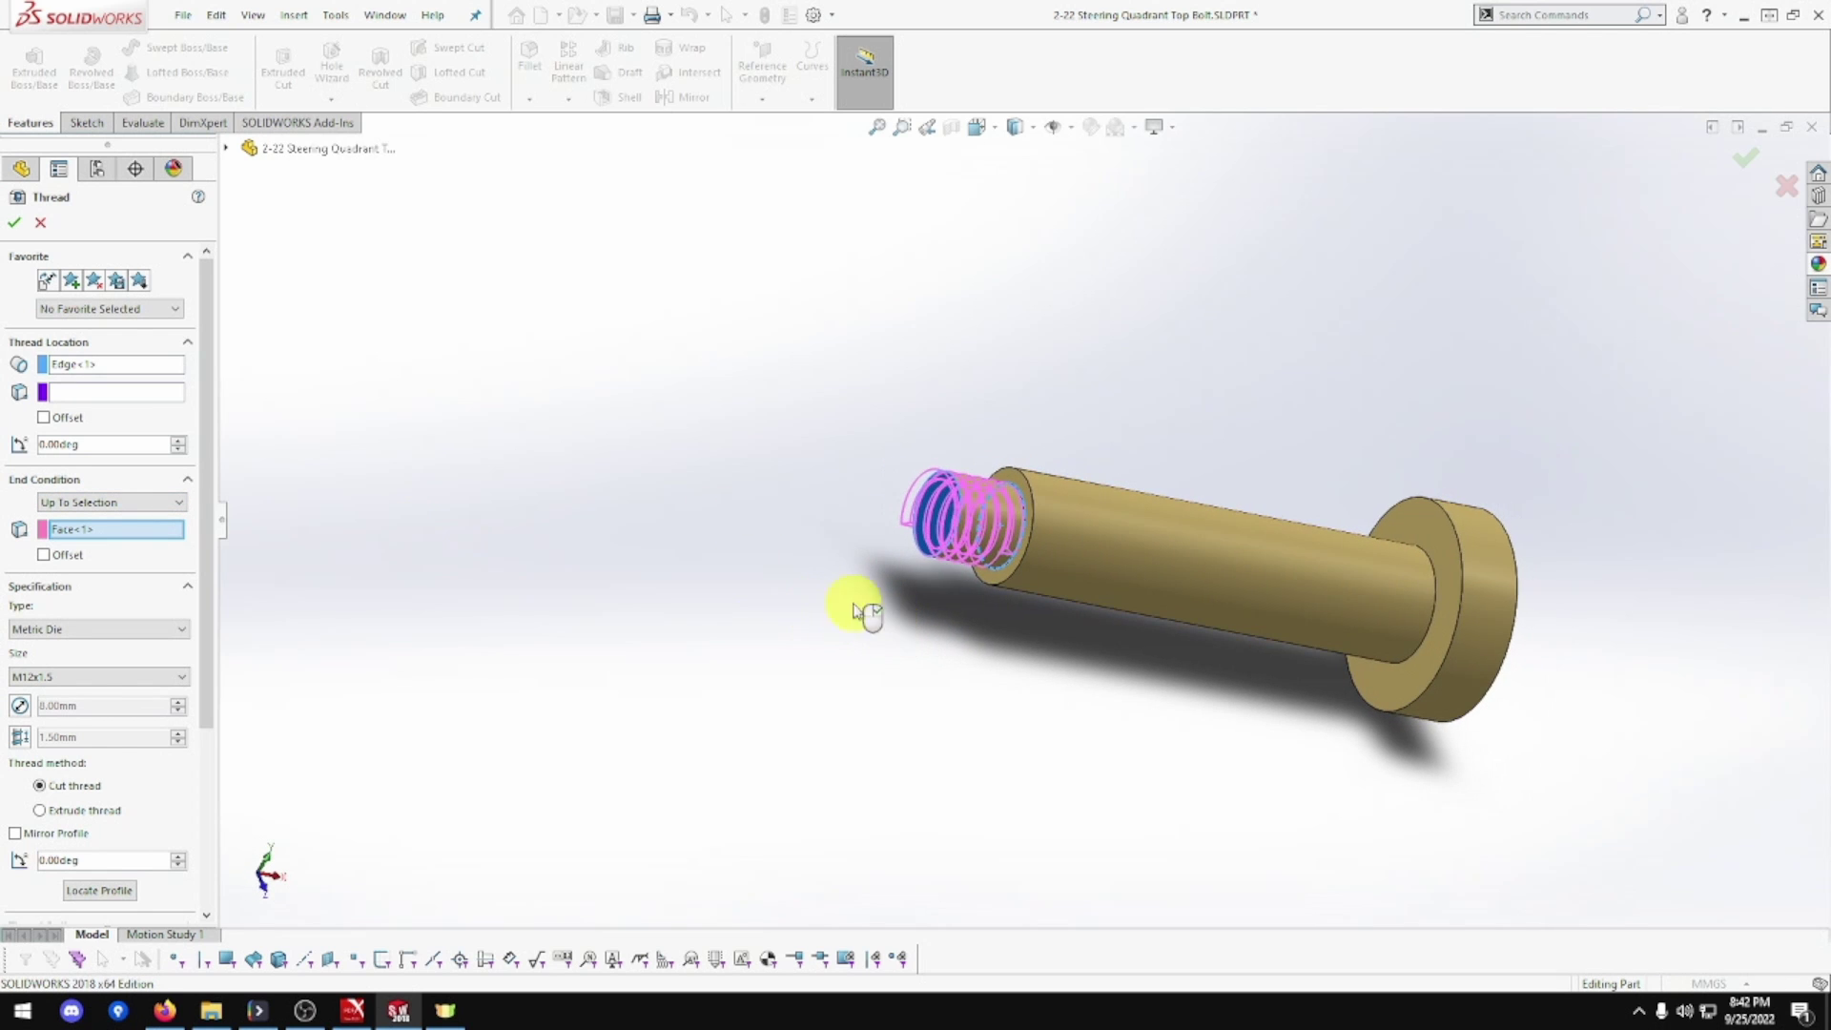
left_click(13, 224)
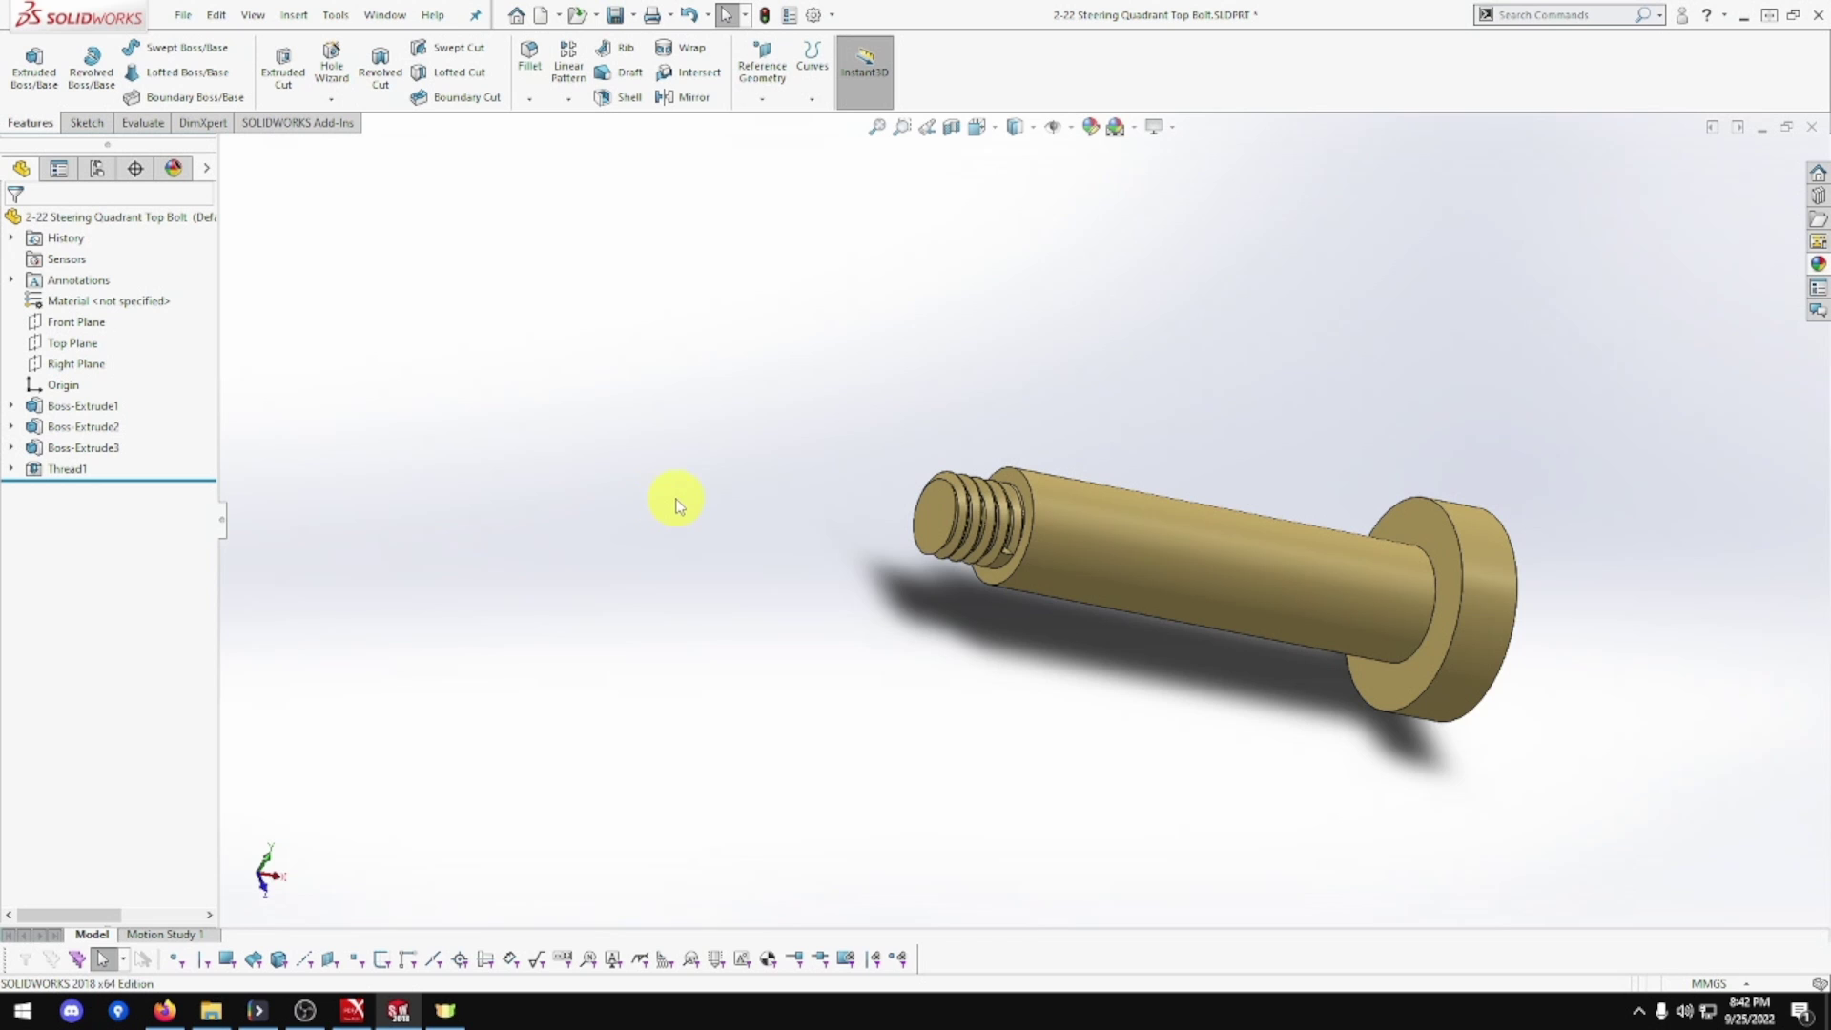
middle_click_drag(677, 499, 654, 493)
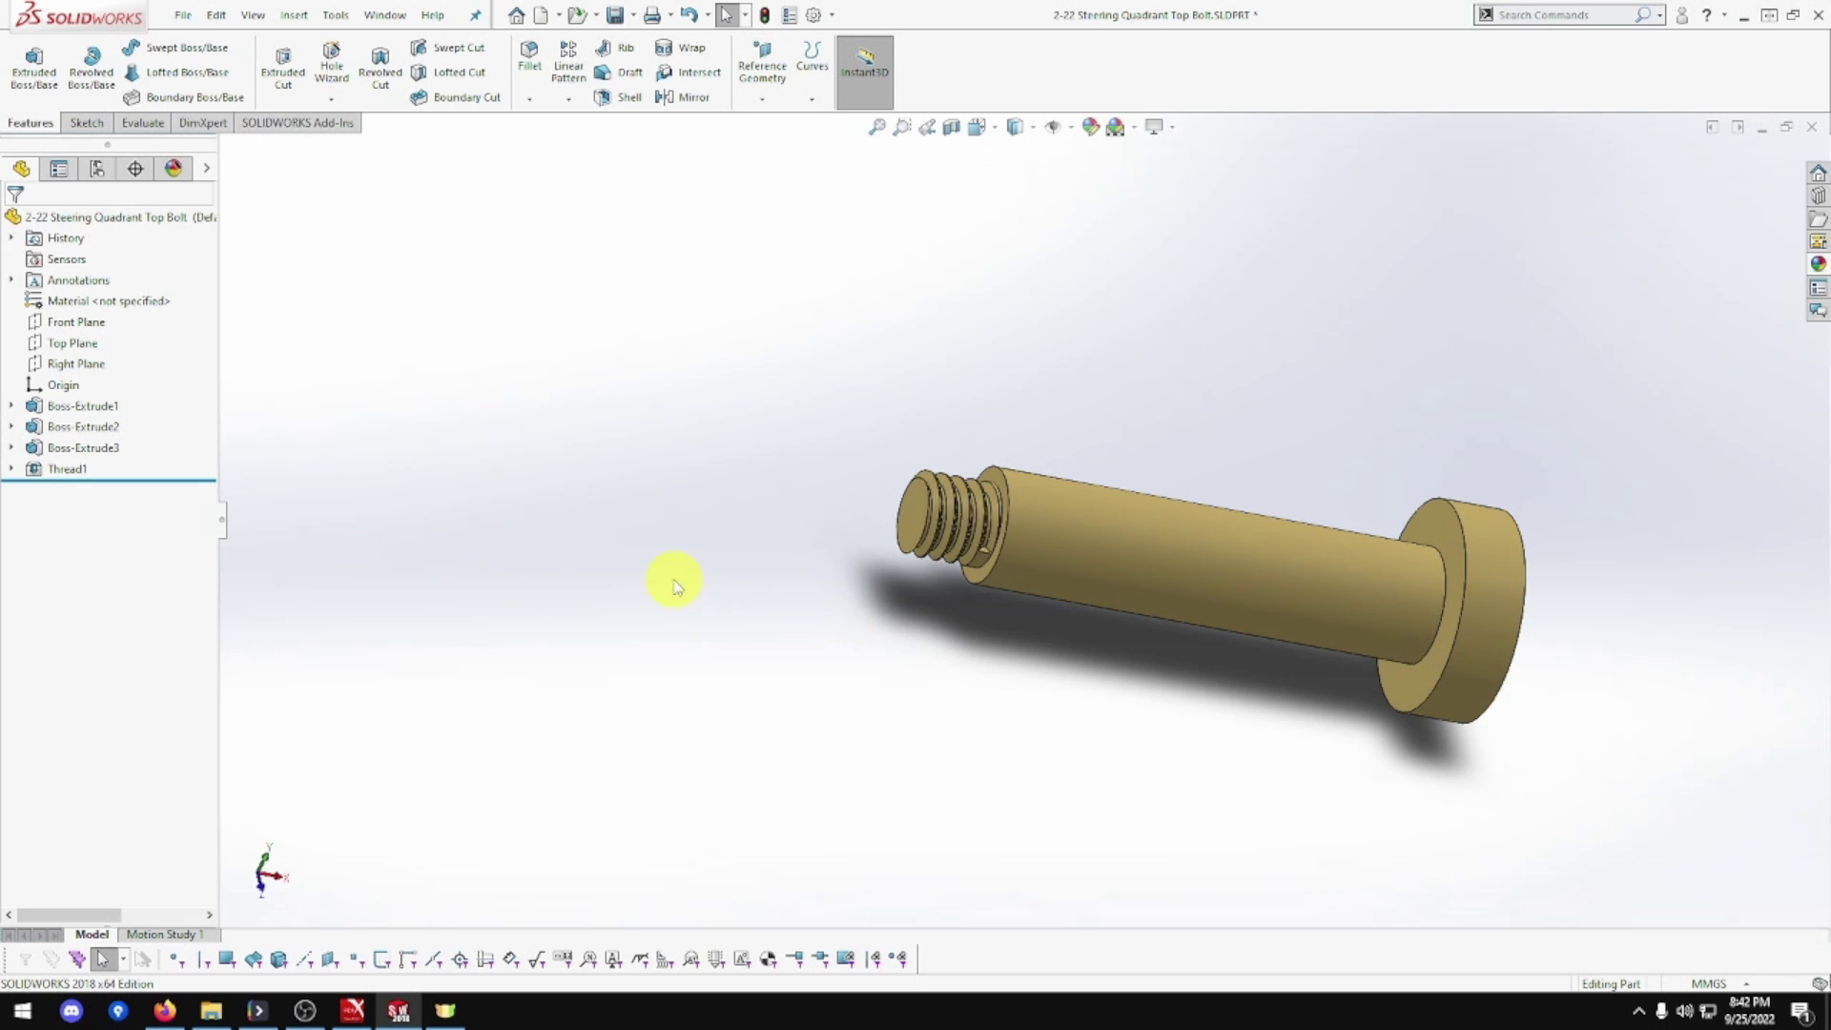
Edit the thread on the end section and set its size to M10x1.5.
left_click(32, 470)
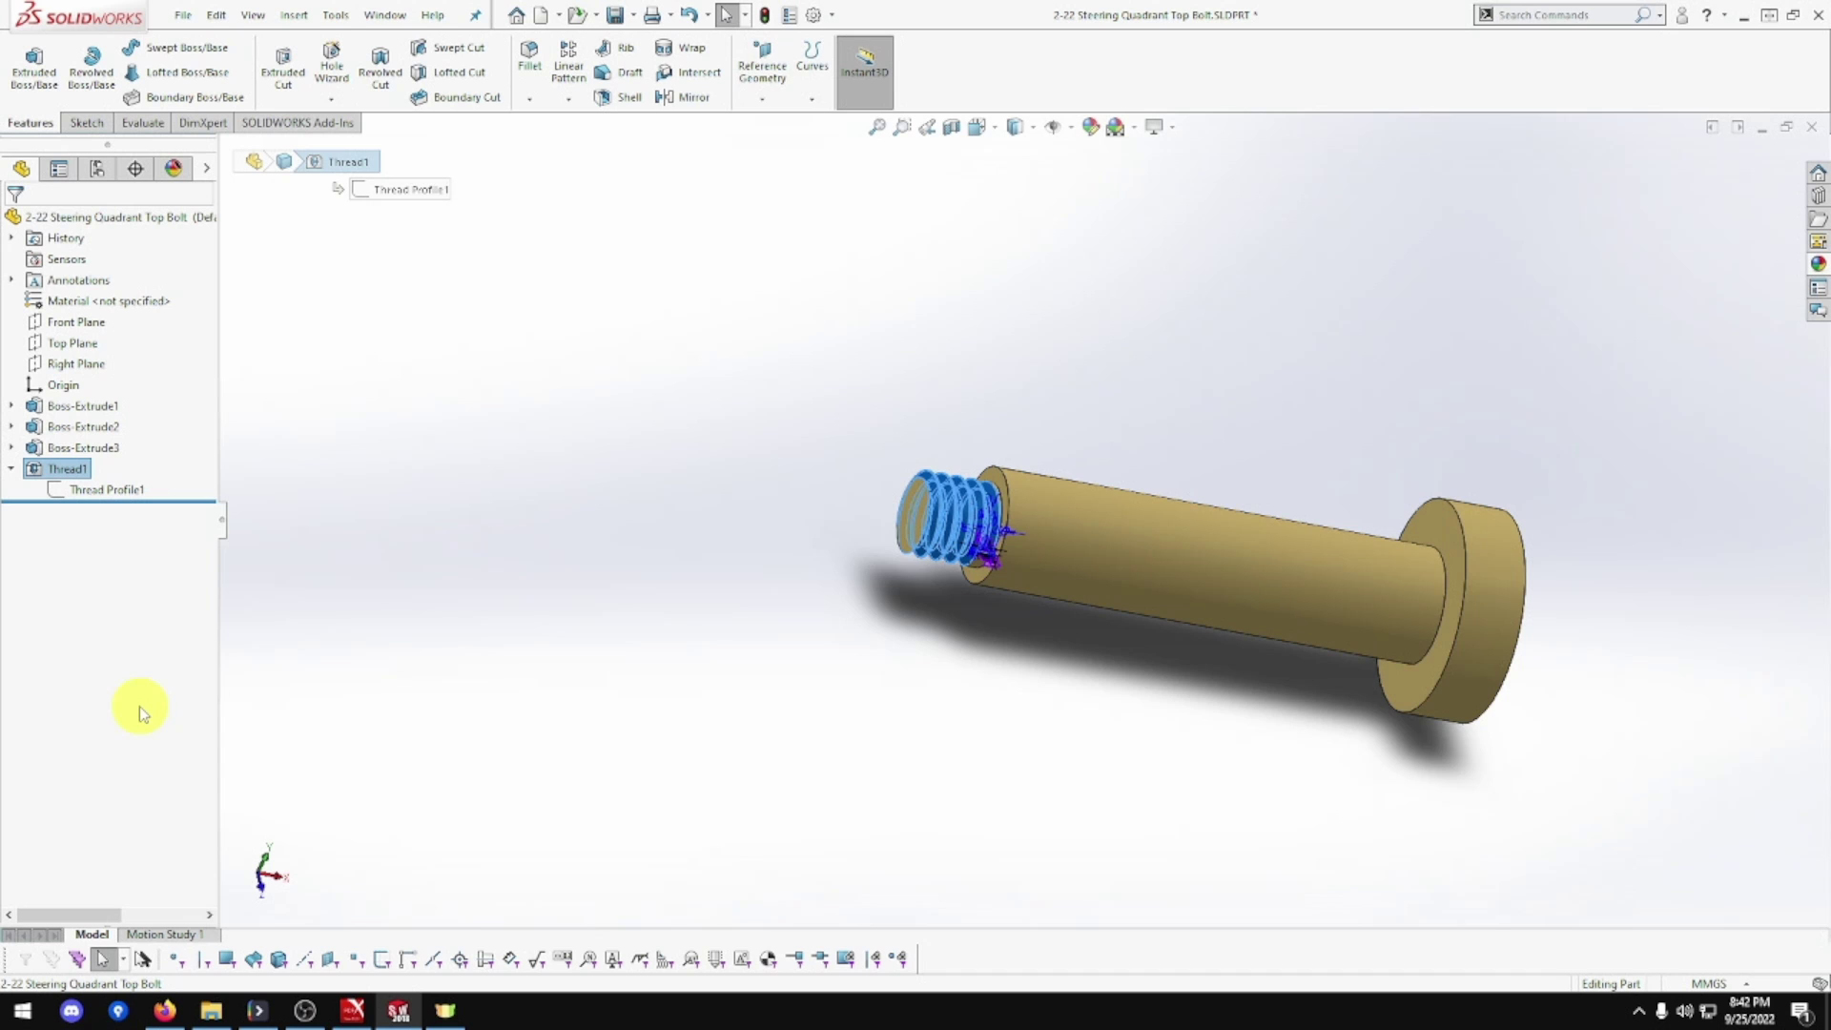
left_click(48, 467)
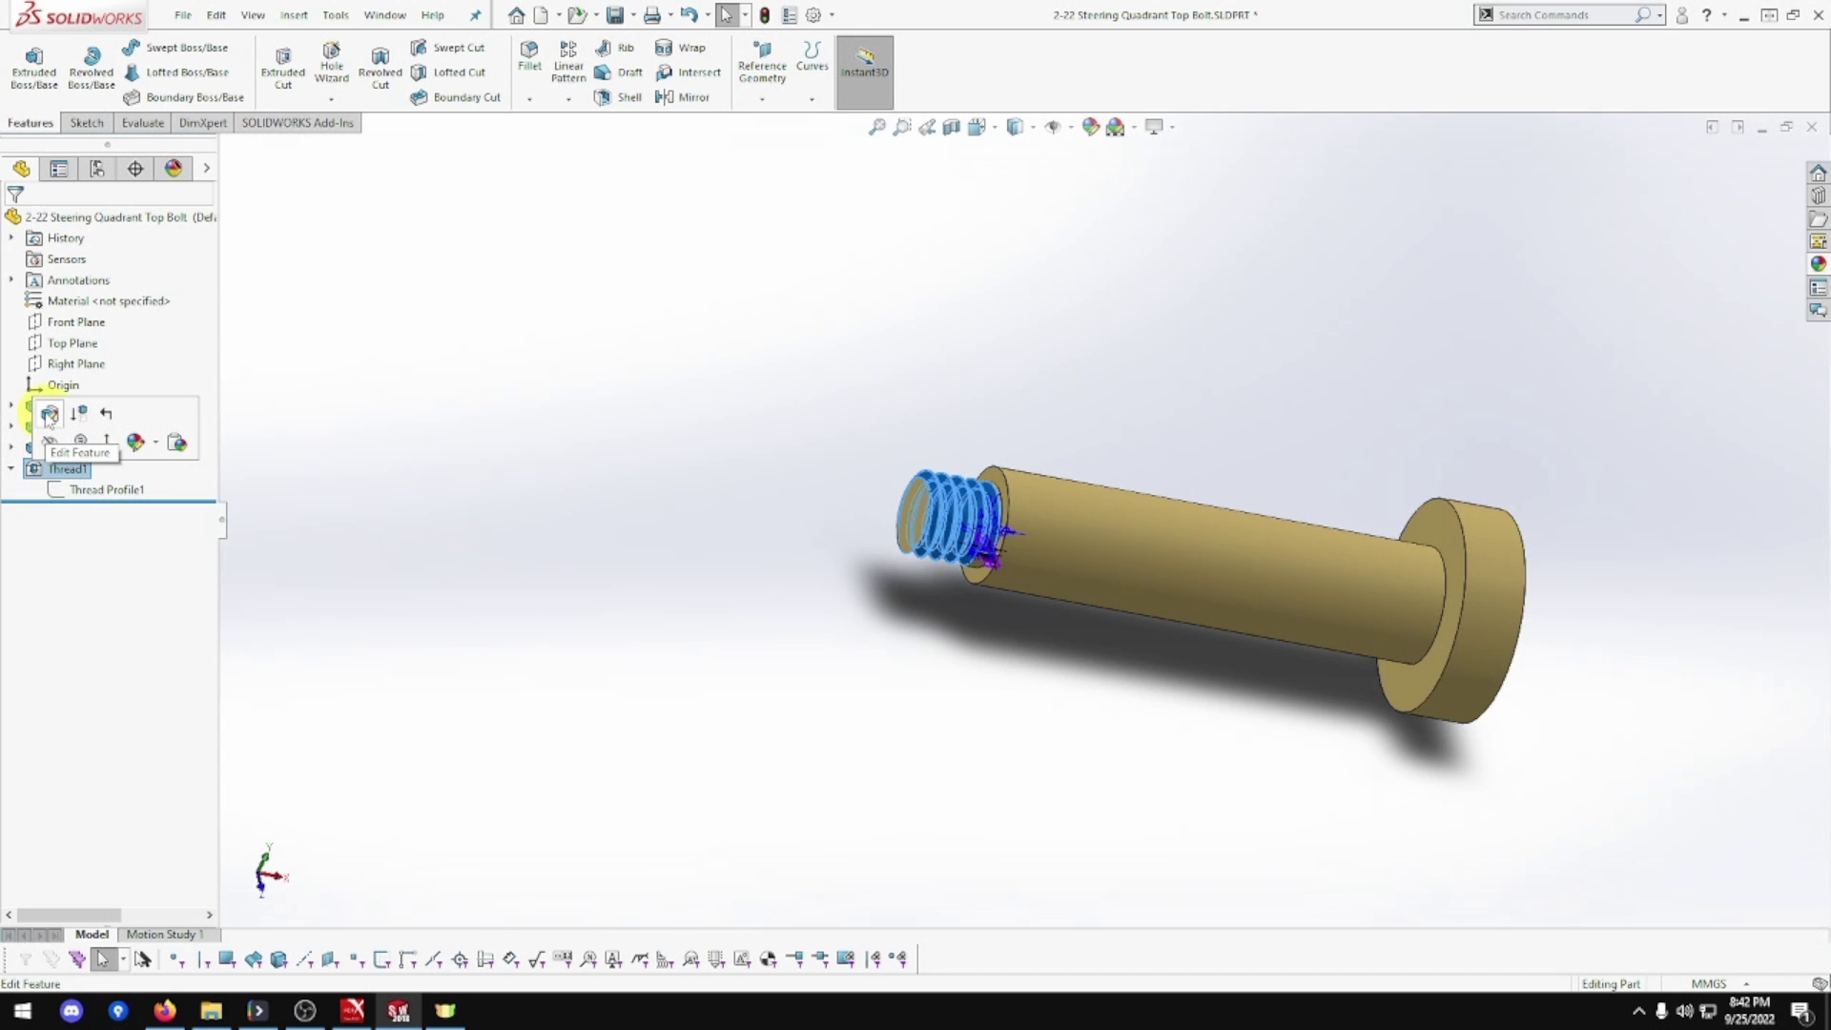
left_click(49, 413)
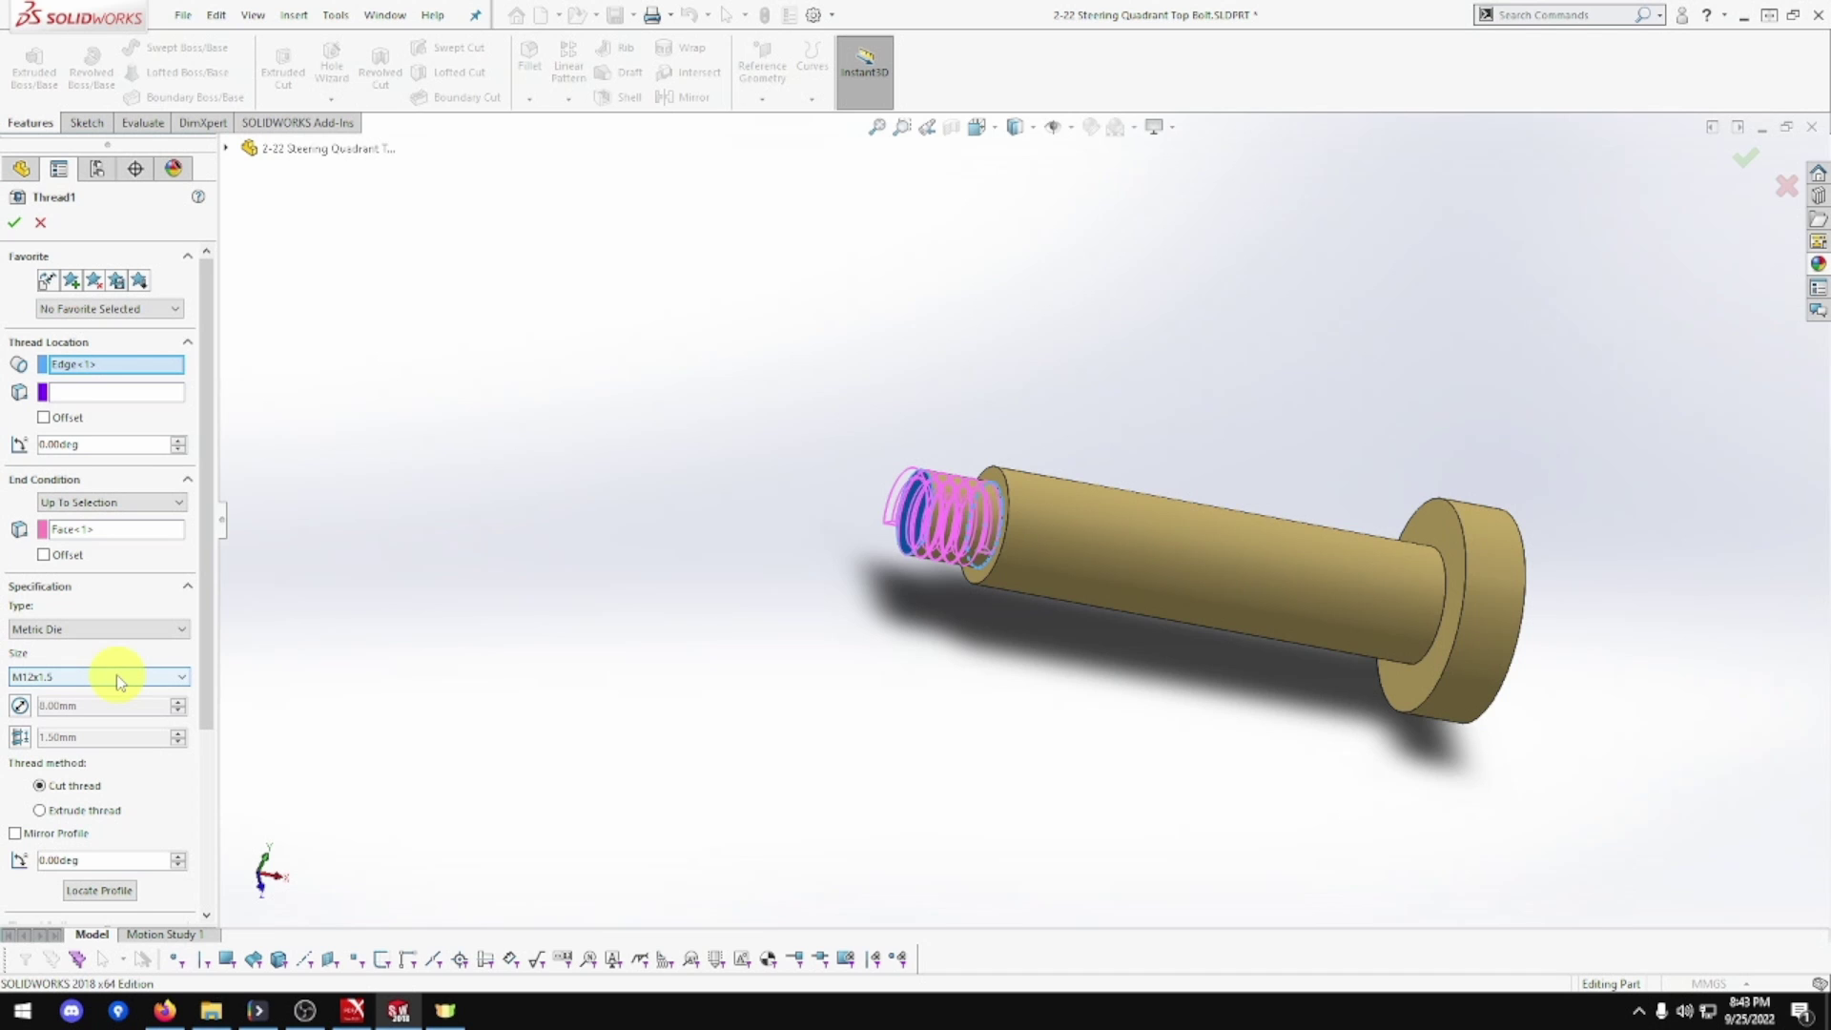
left_click(116, 673)
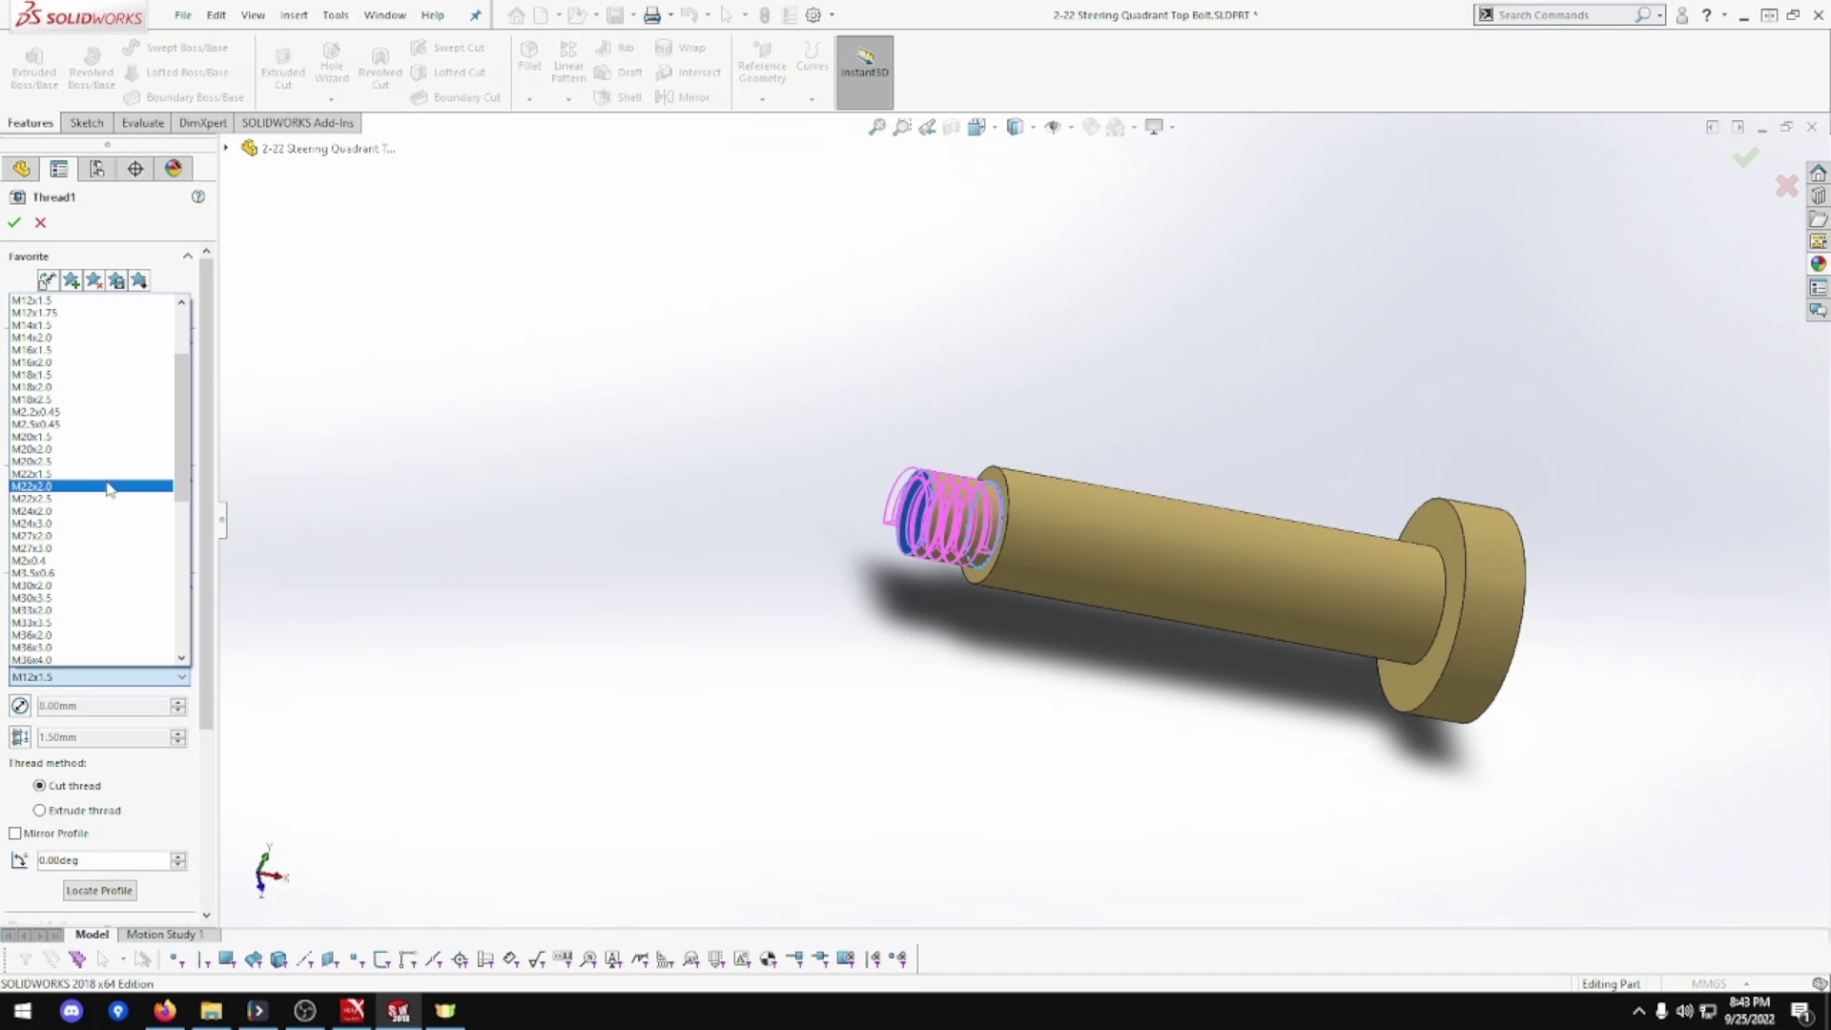
scroll(108, 490, "up", 2)
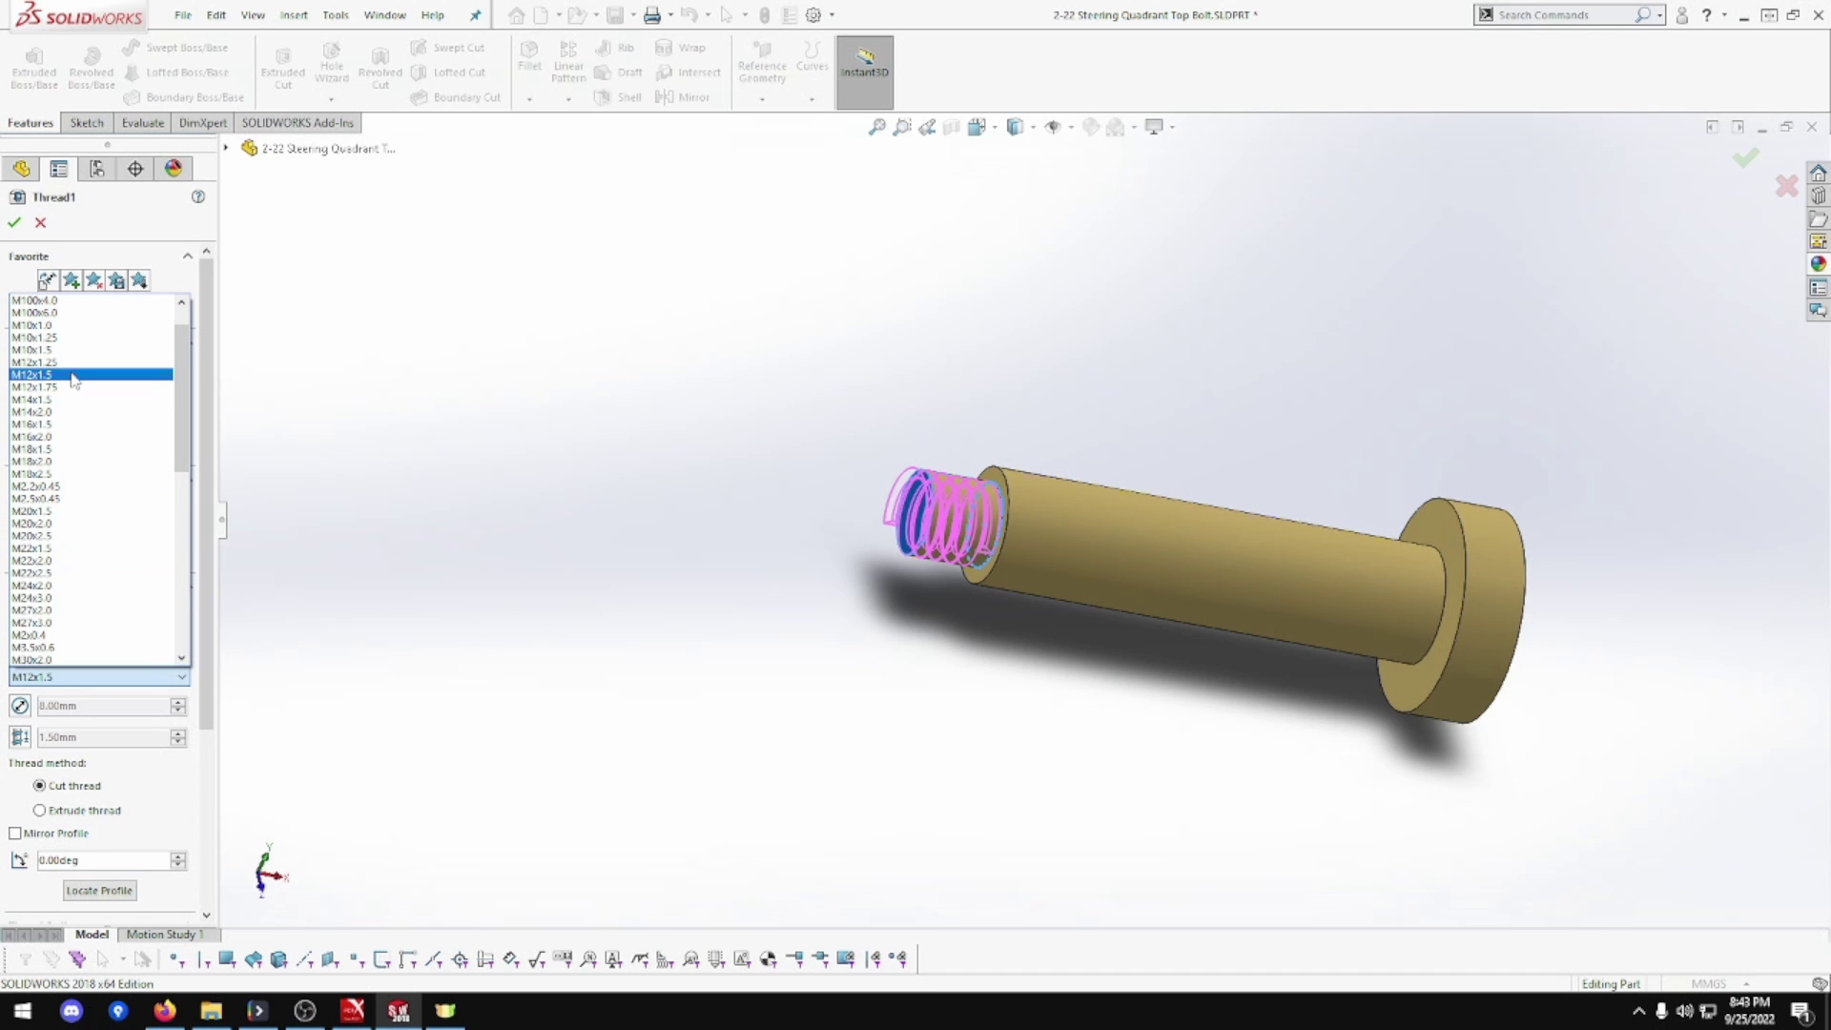
left_click(73, 350)
left_click(17, 223)
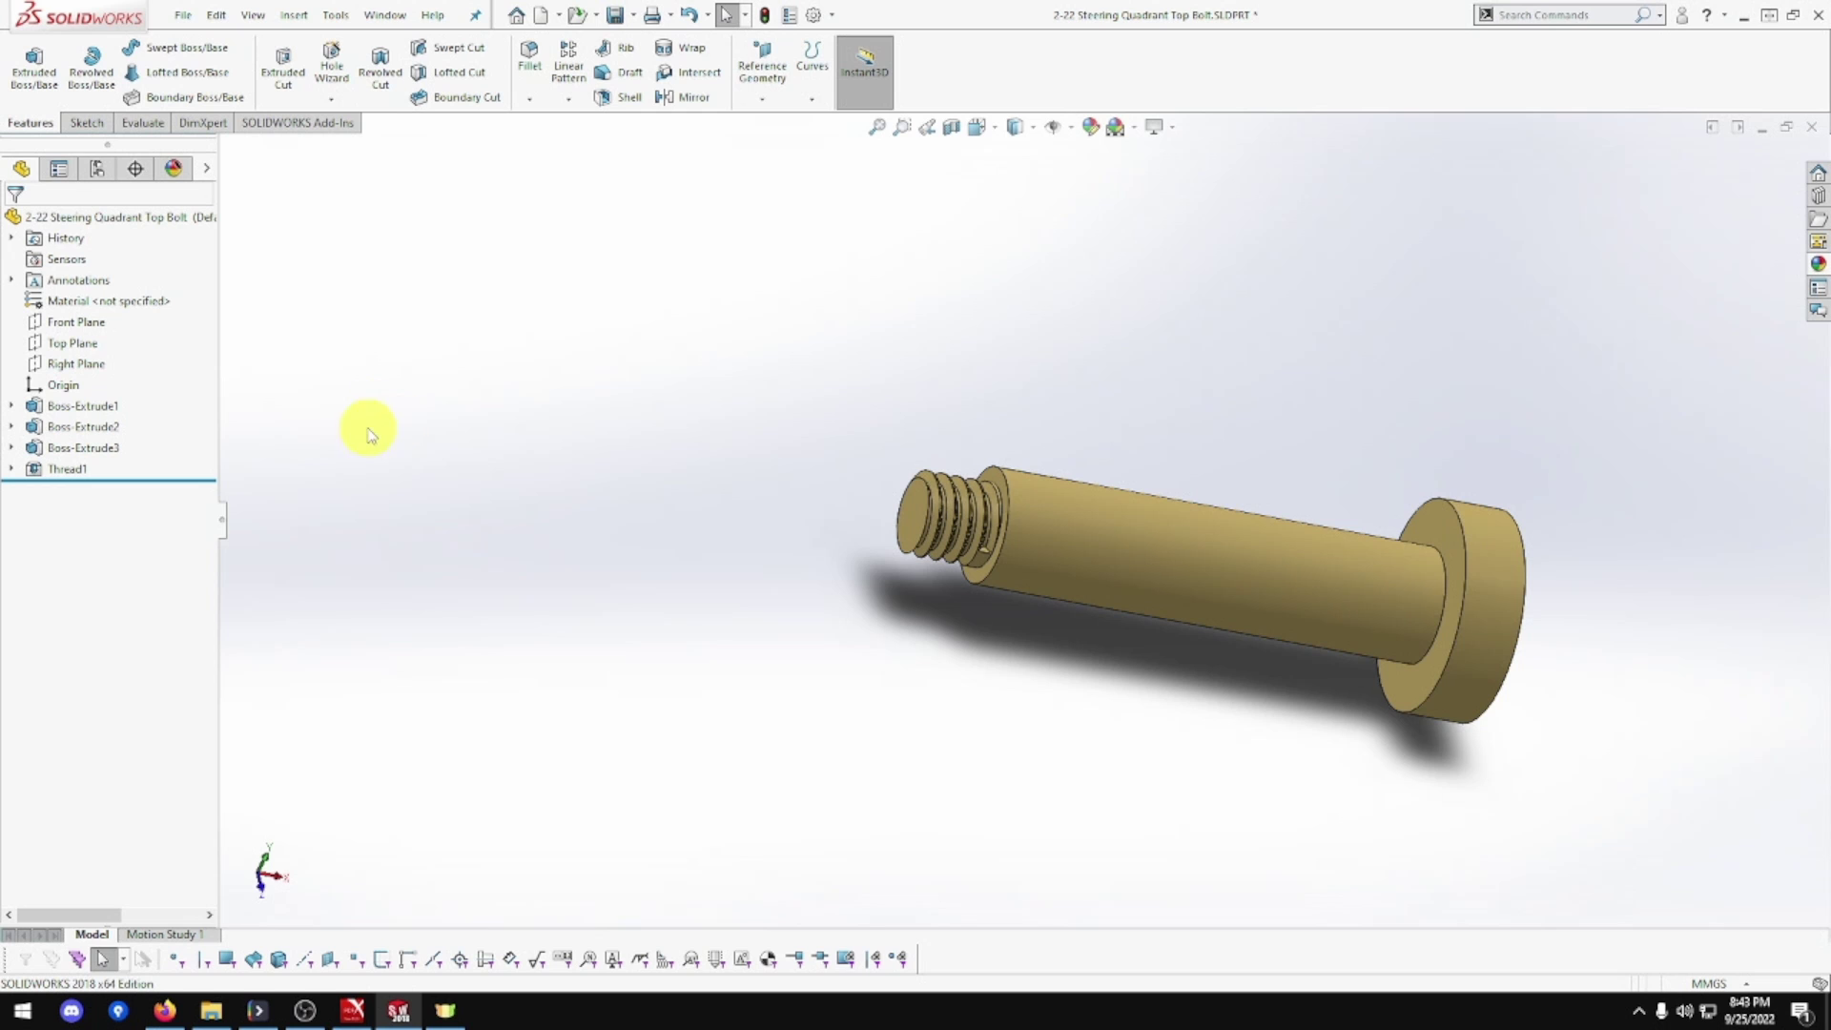
Check the end section's diameter and set the thread's size to M8x1.25 to suit it.
left_click(54, 448)
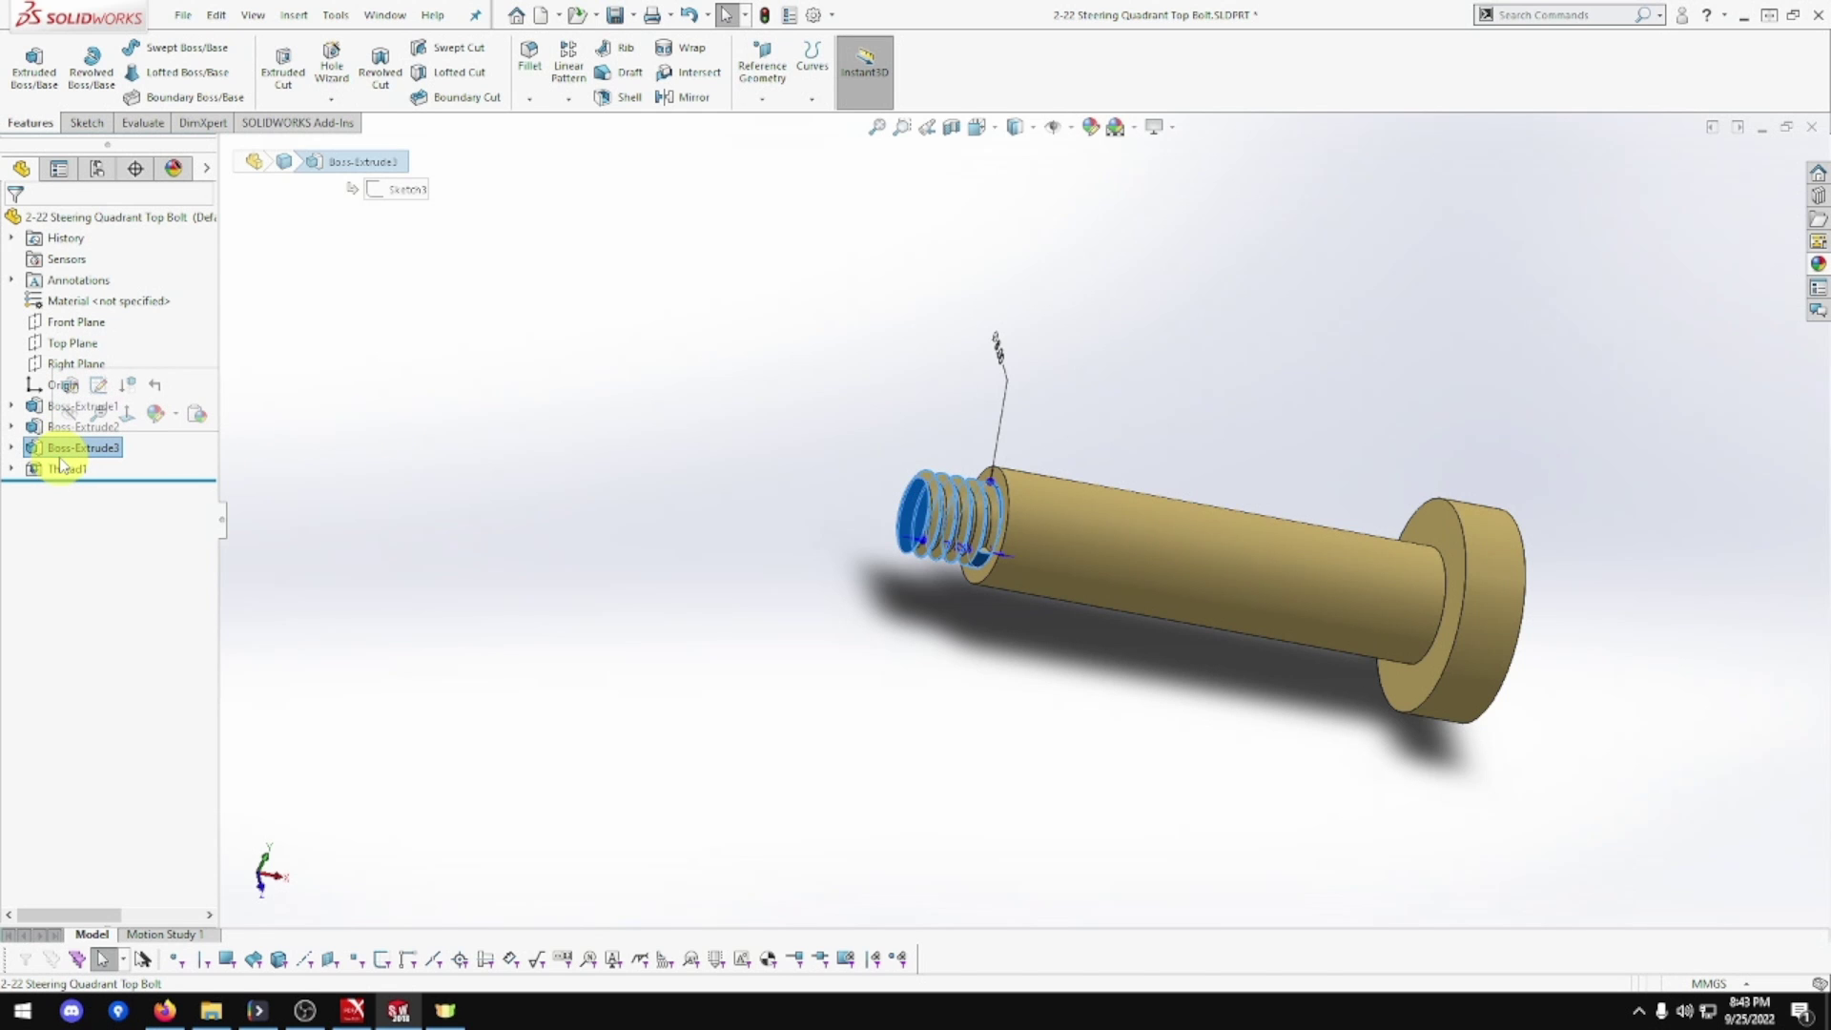
middle_click_drag(495, 478, 587, 531)
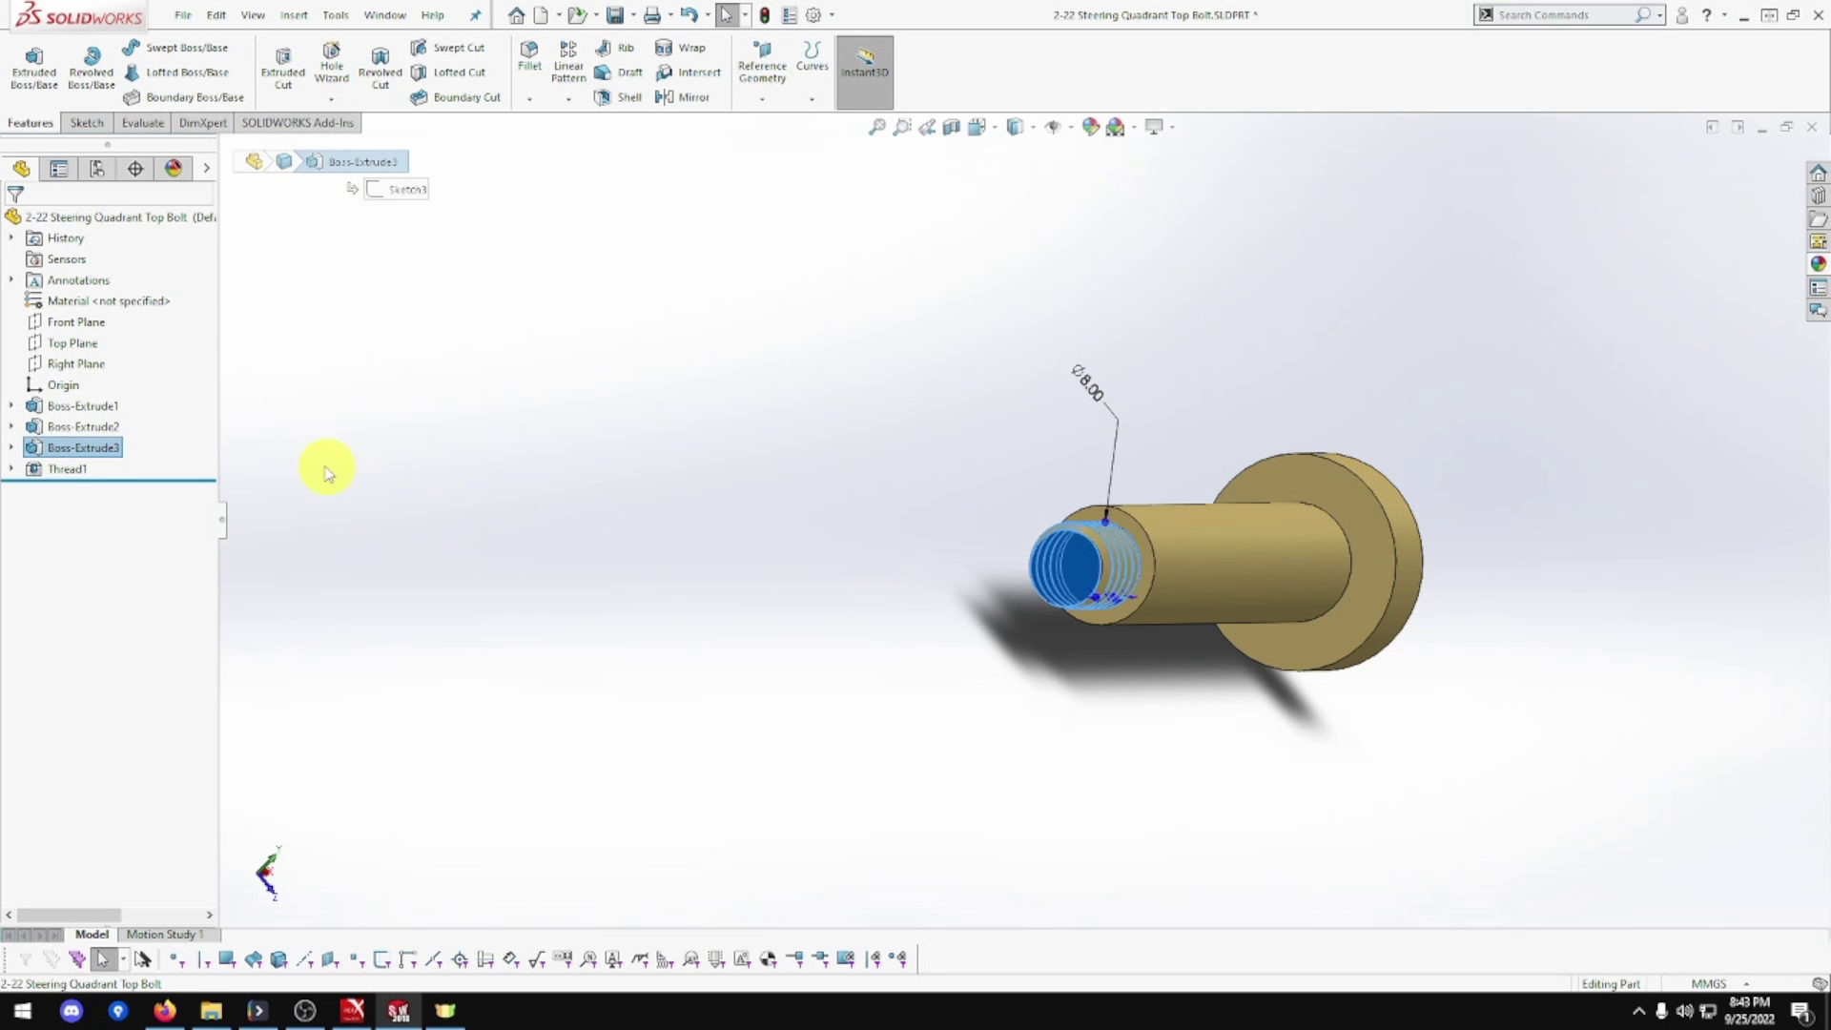
left_click(48, 466)
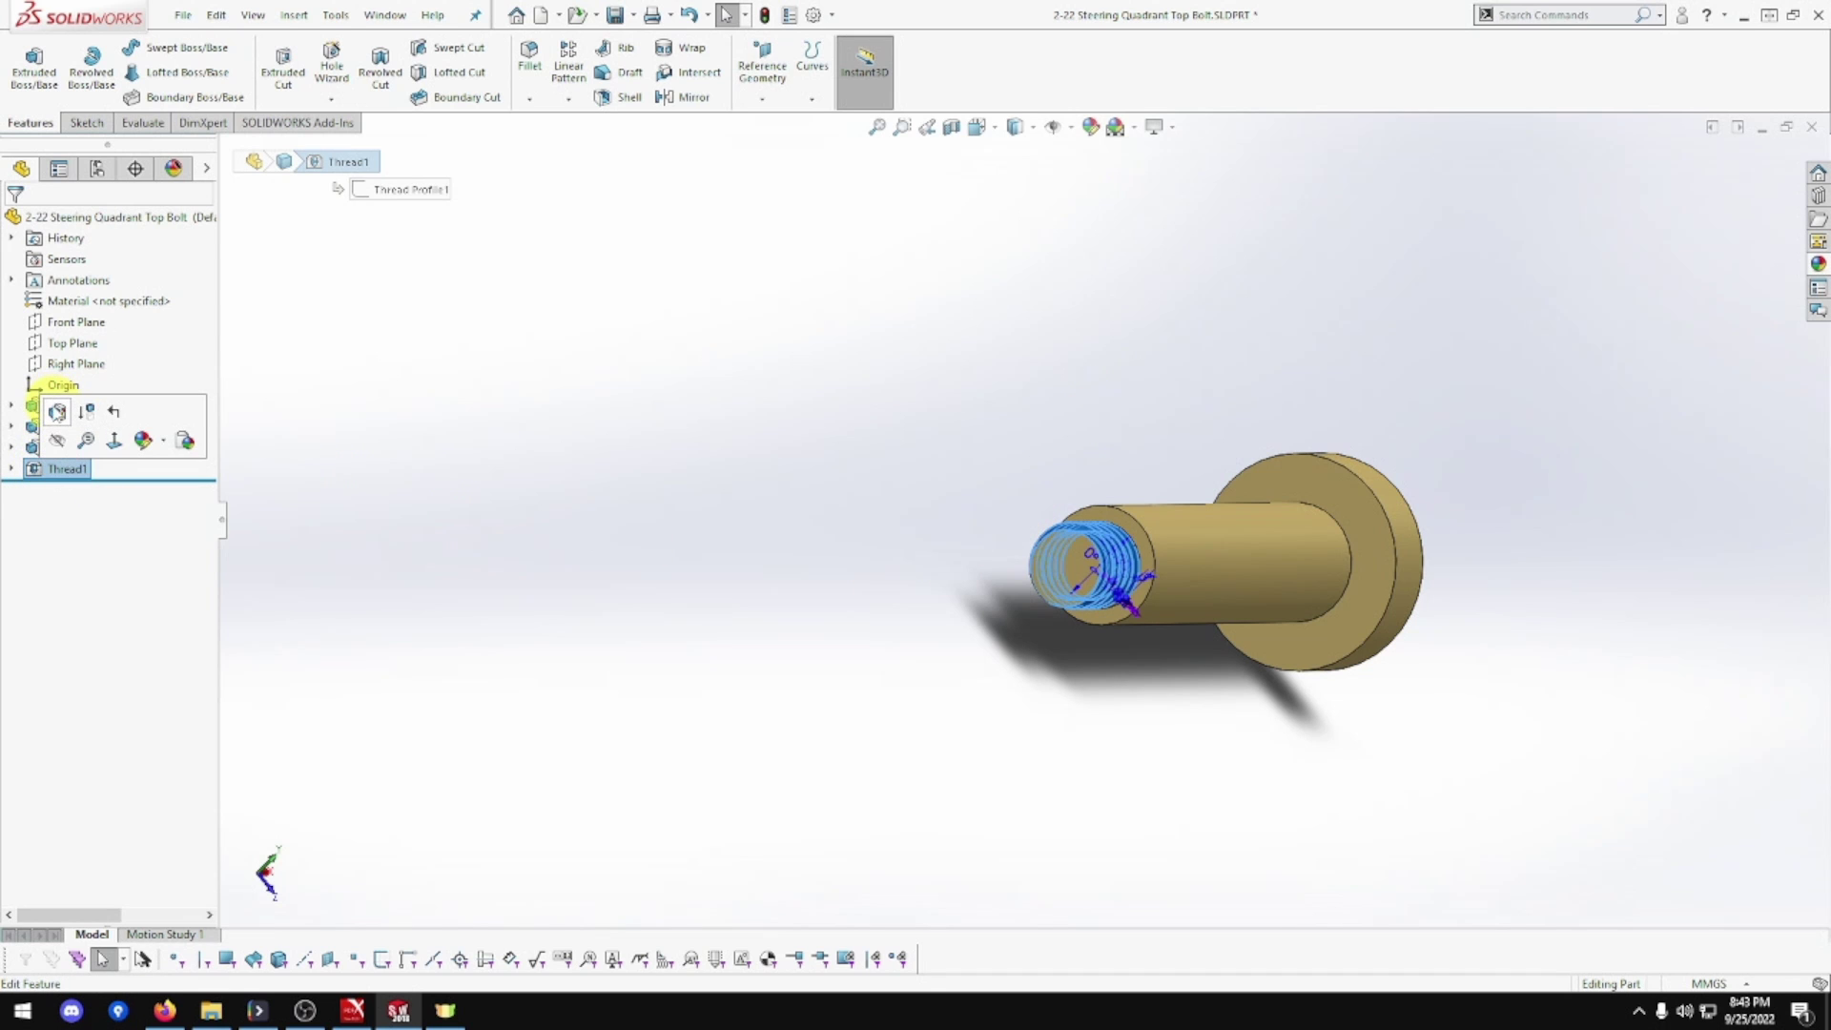
left_click(56, 411)
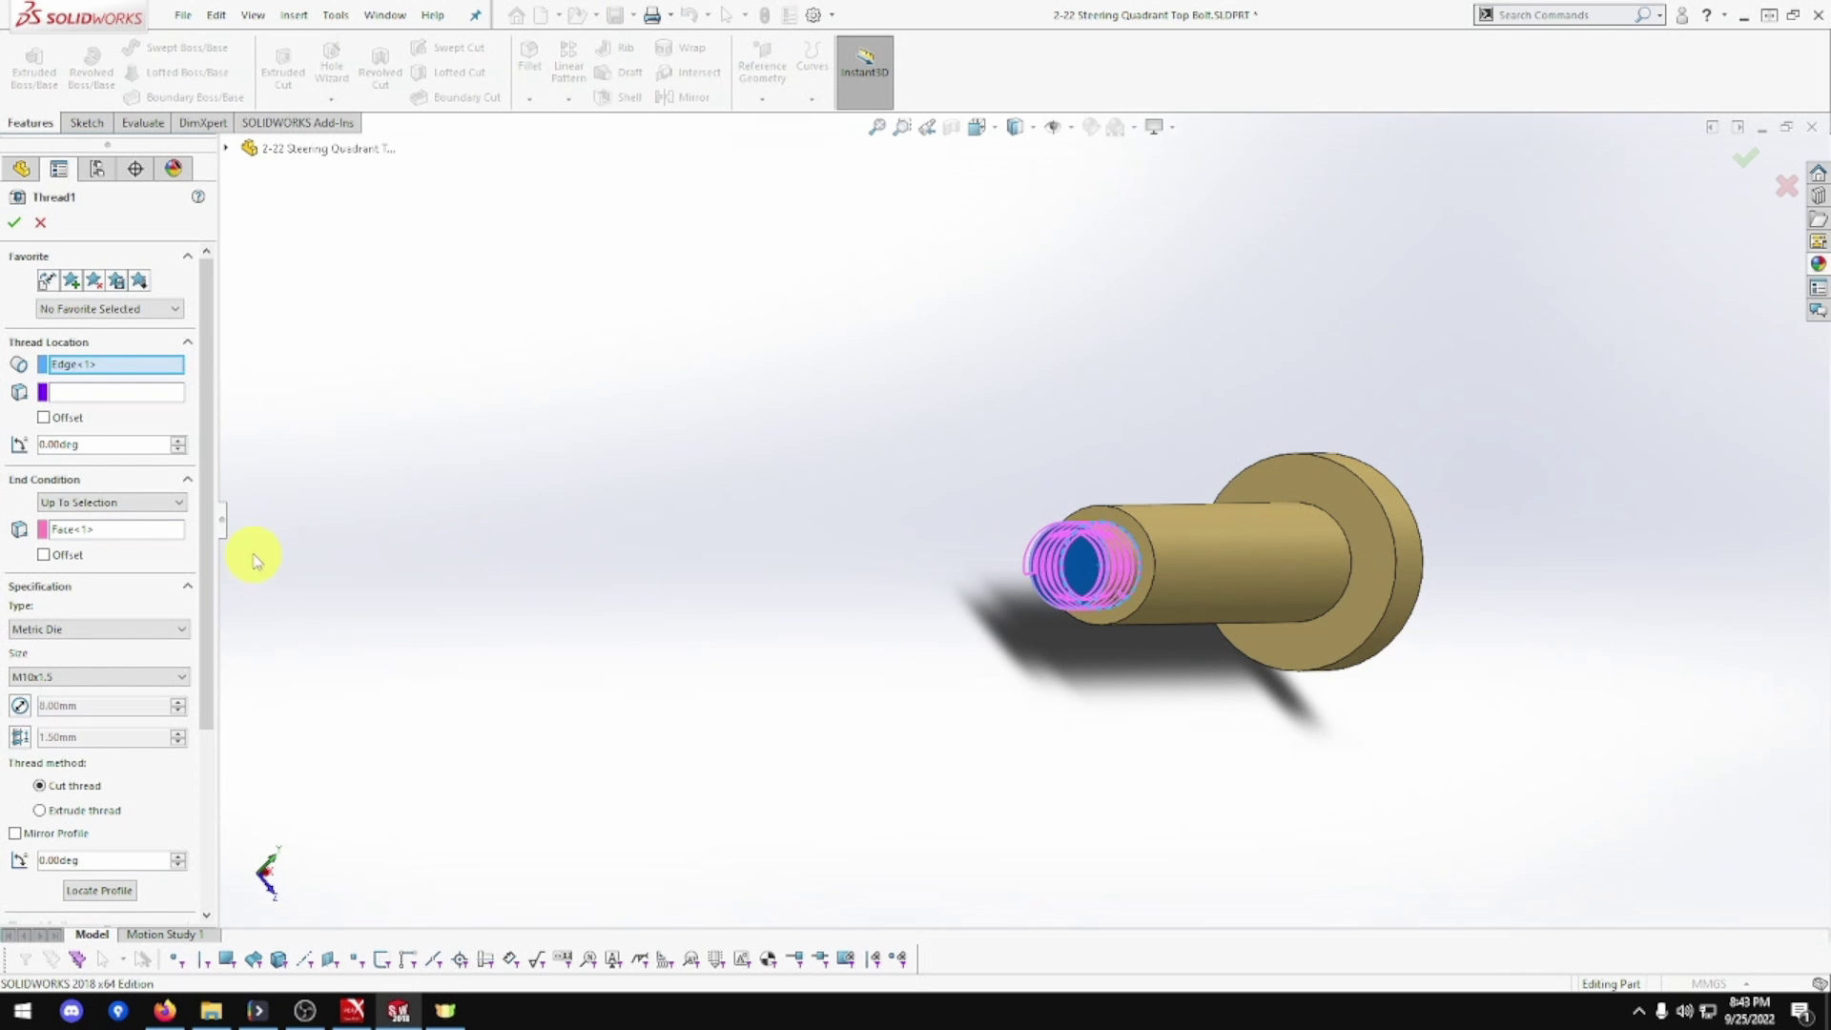
left_click(94, 679)
scroll(88, 542, "down", 3)
scroll(89, 543, "down", 10)
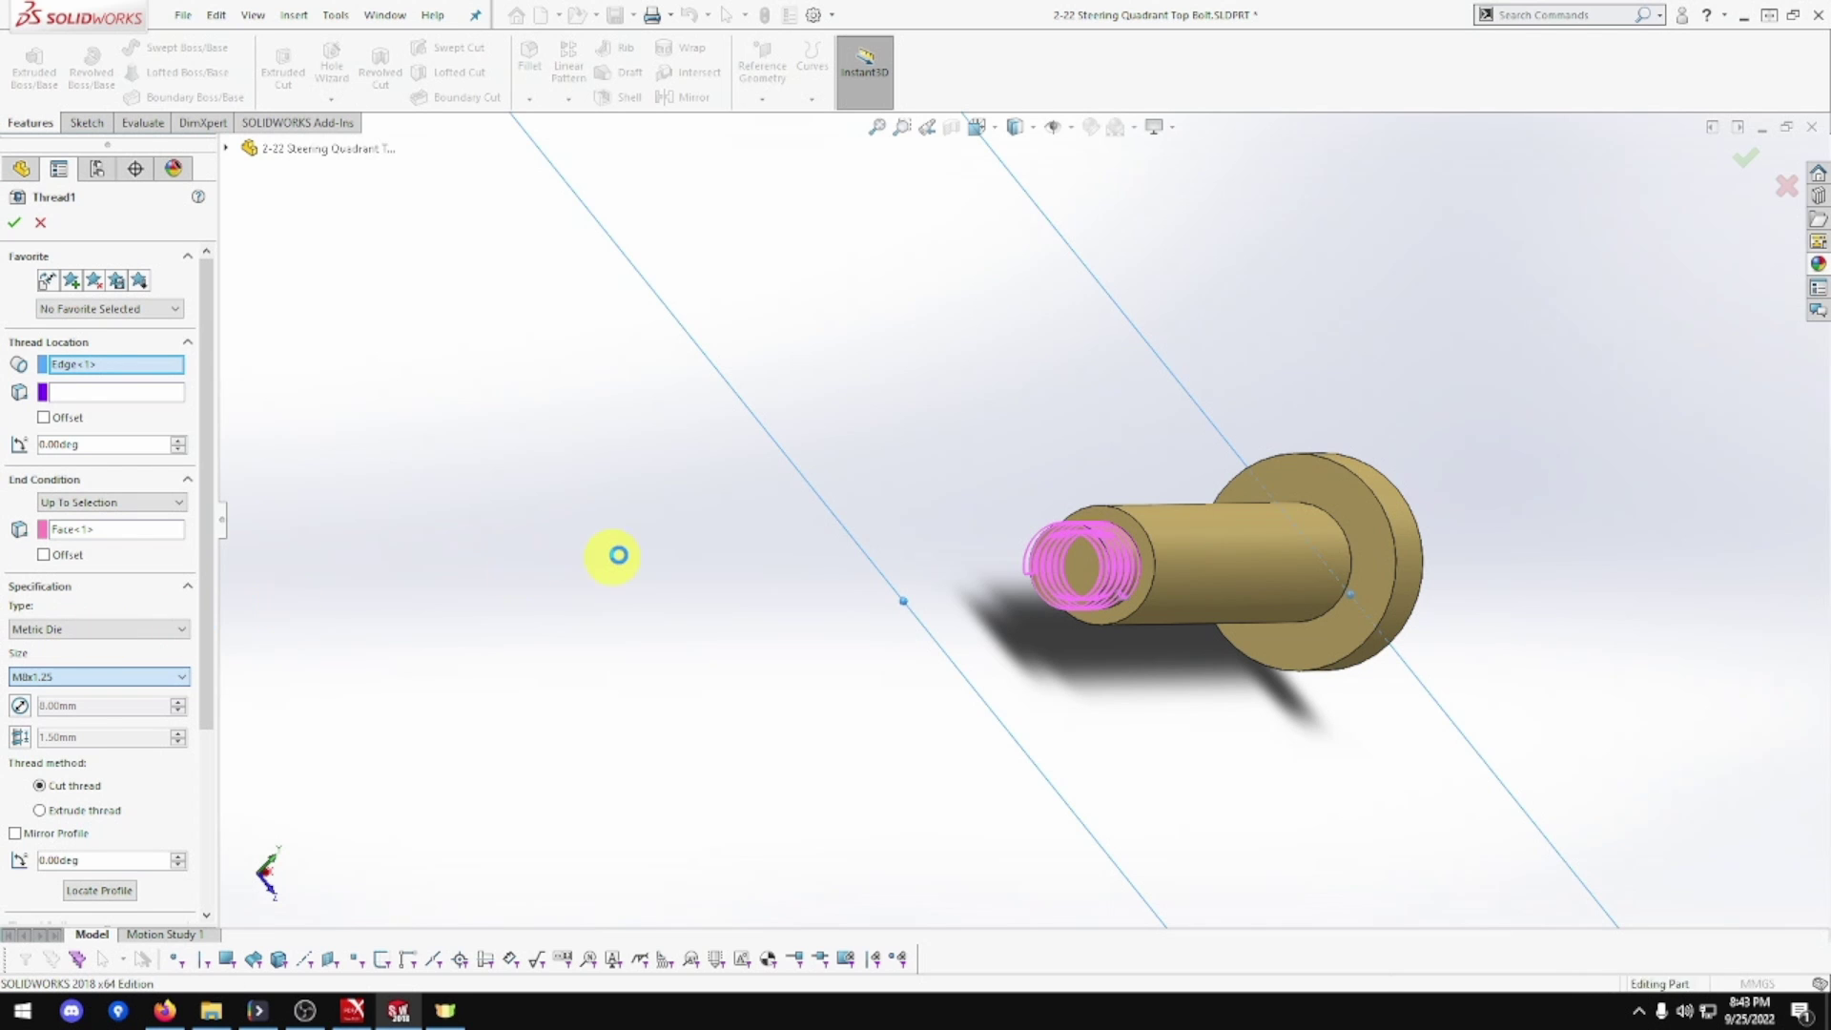
left_click(16, 224)
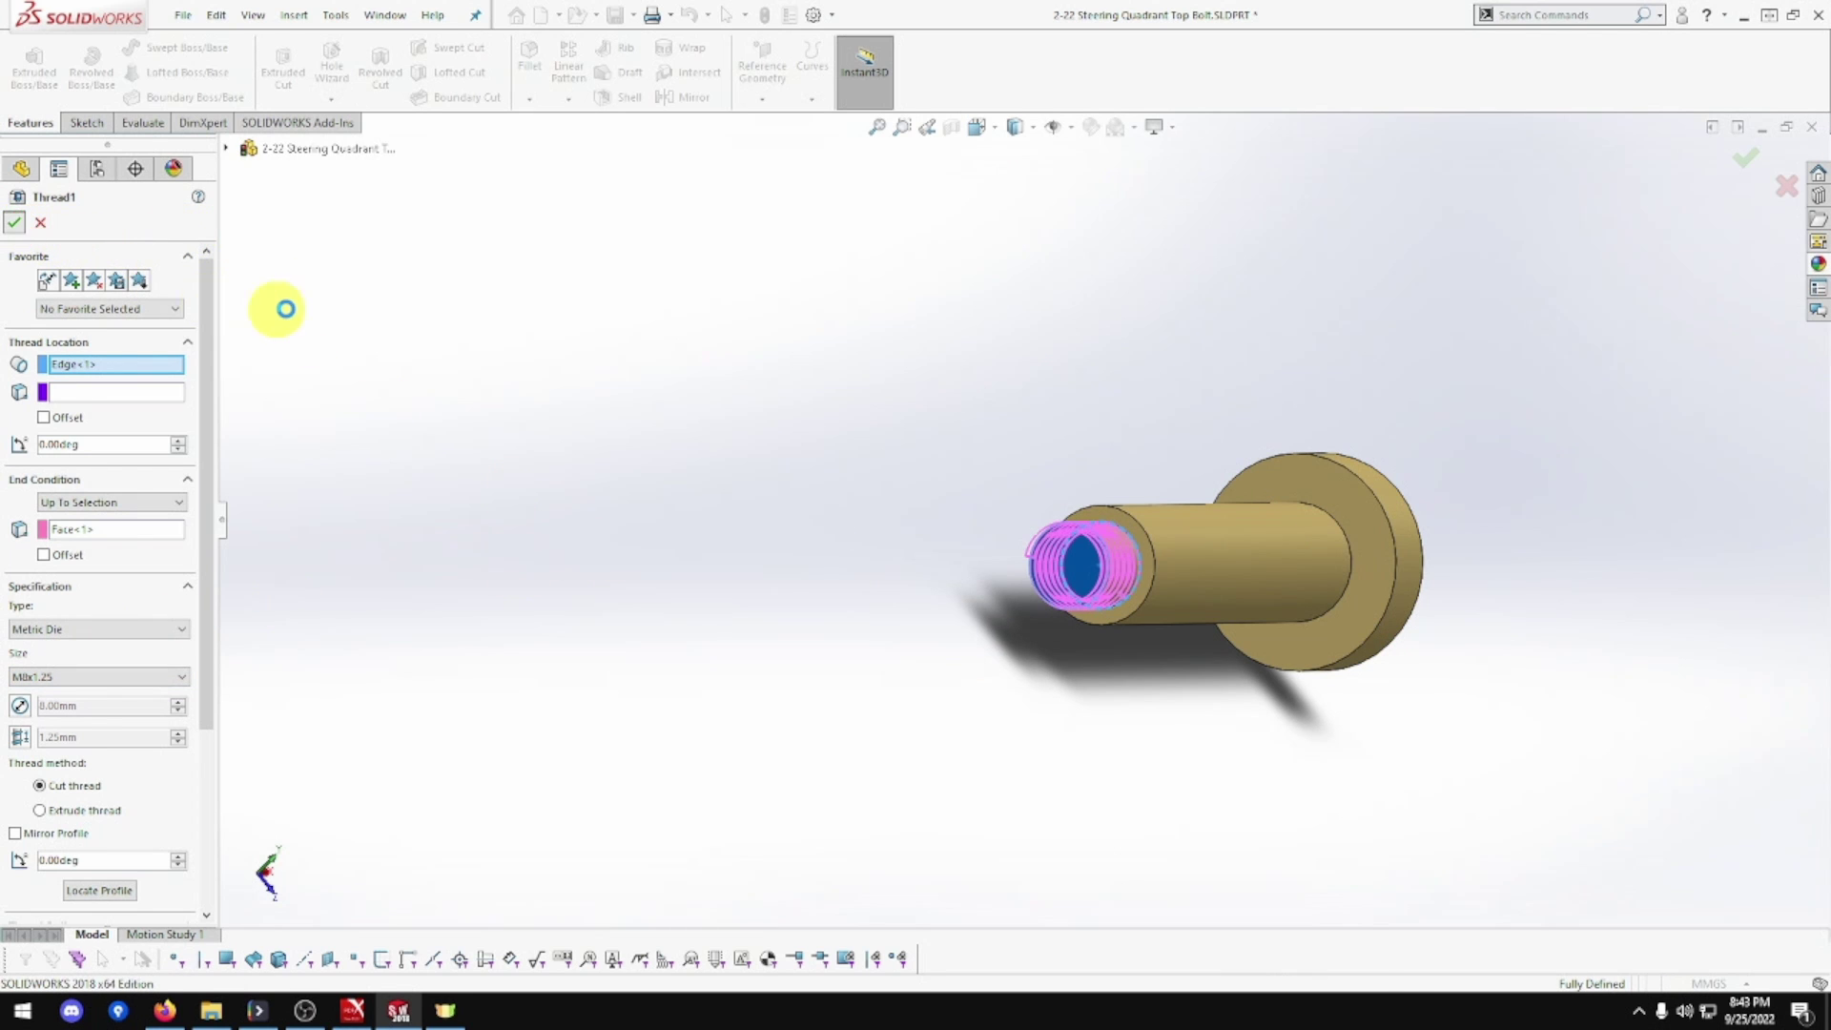
Examine the shank, head and threaded end section with their dimensions from several sides, moving the end section's length dimension clear of the thread.
middle_click_drag(667, 474, 625, 526)
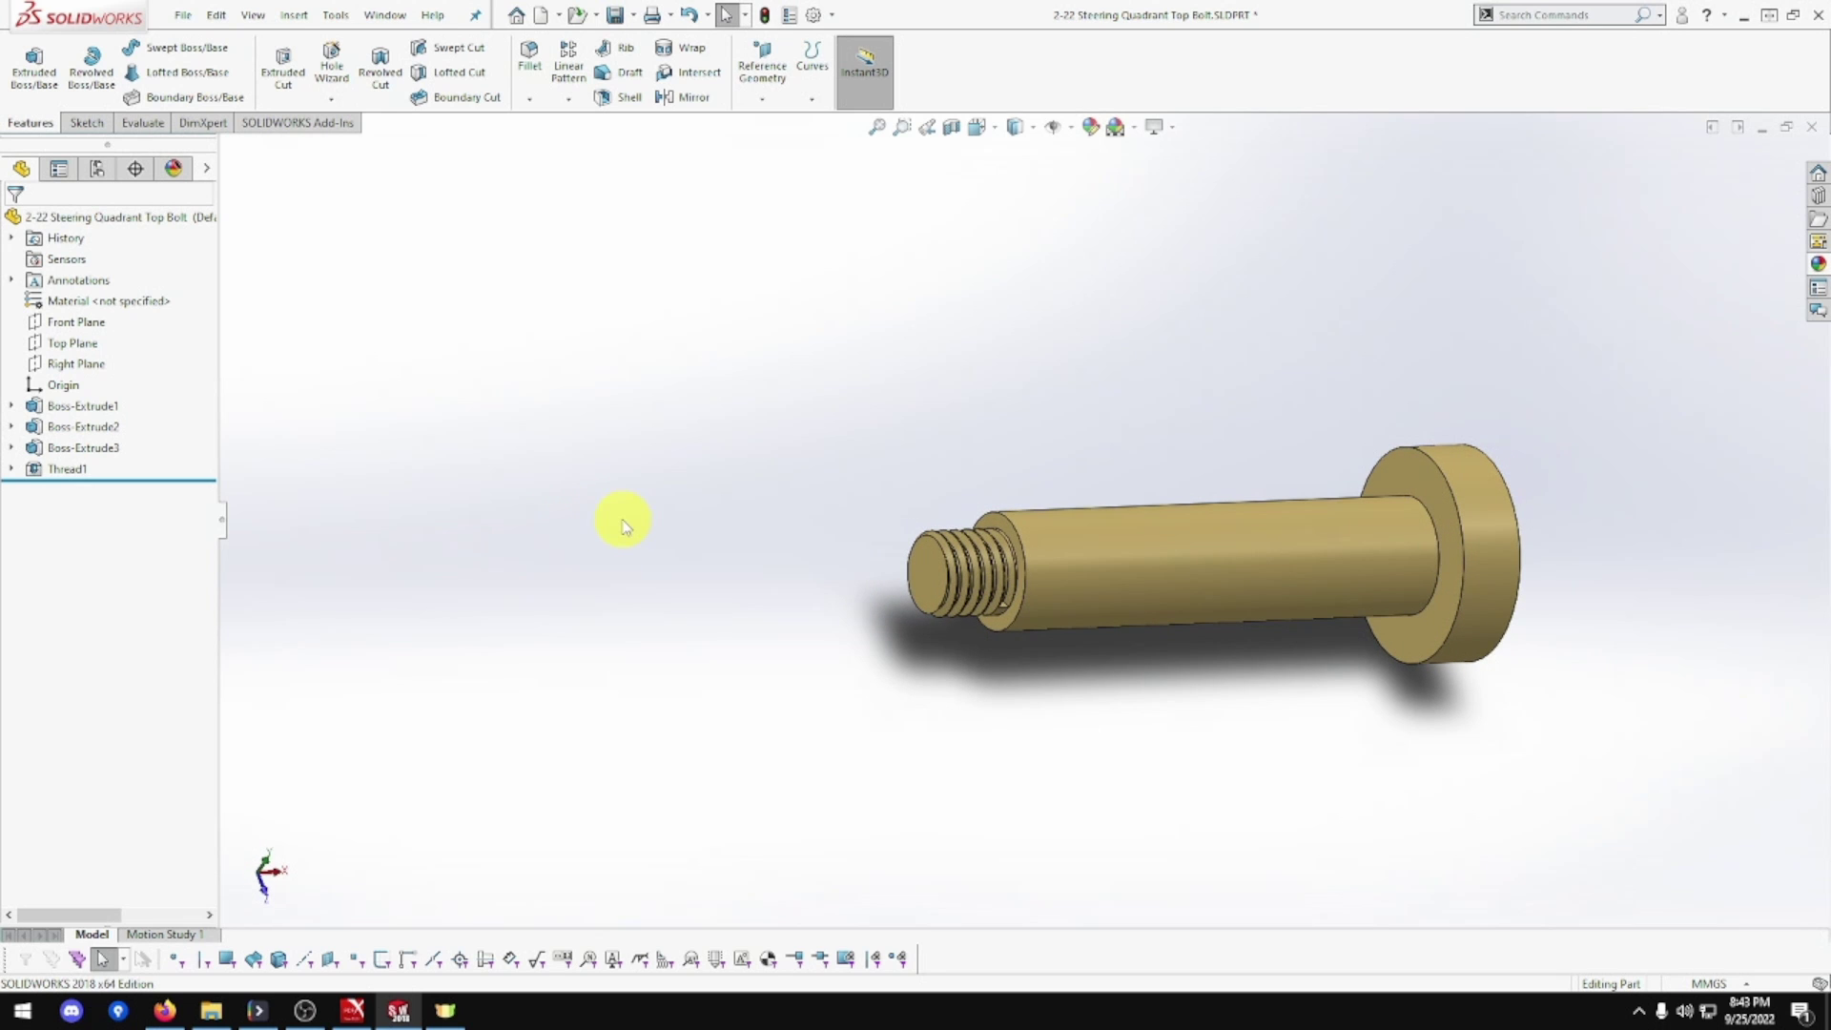
left_click(1181, 572)
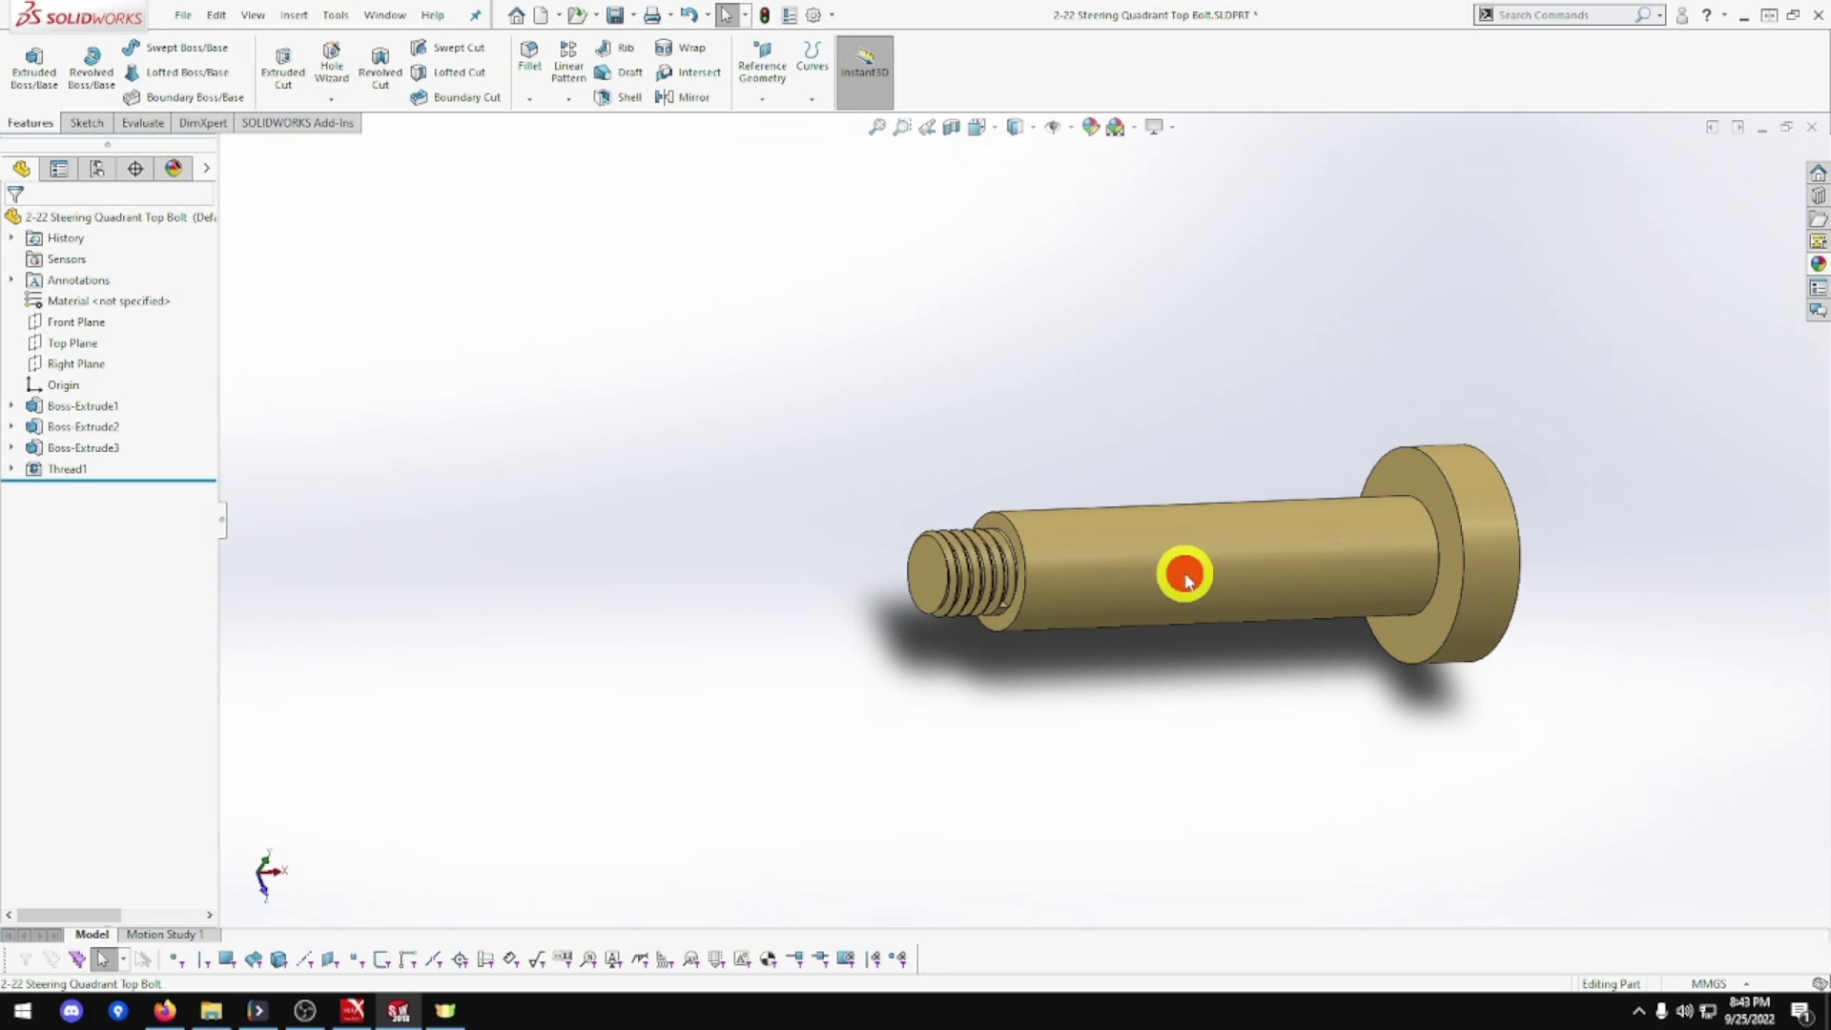
middle_click_drag(1112, 662, 1099, 773)
left_click(916, 572)
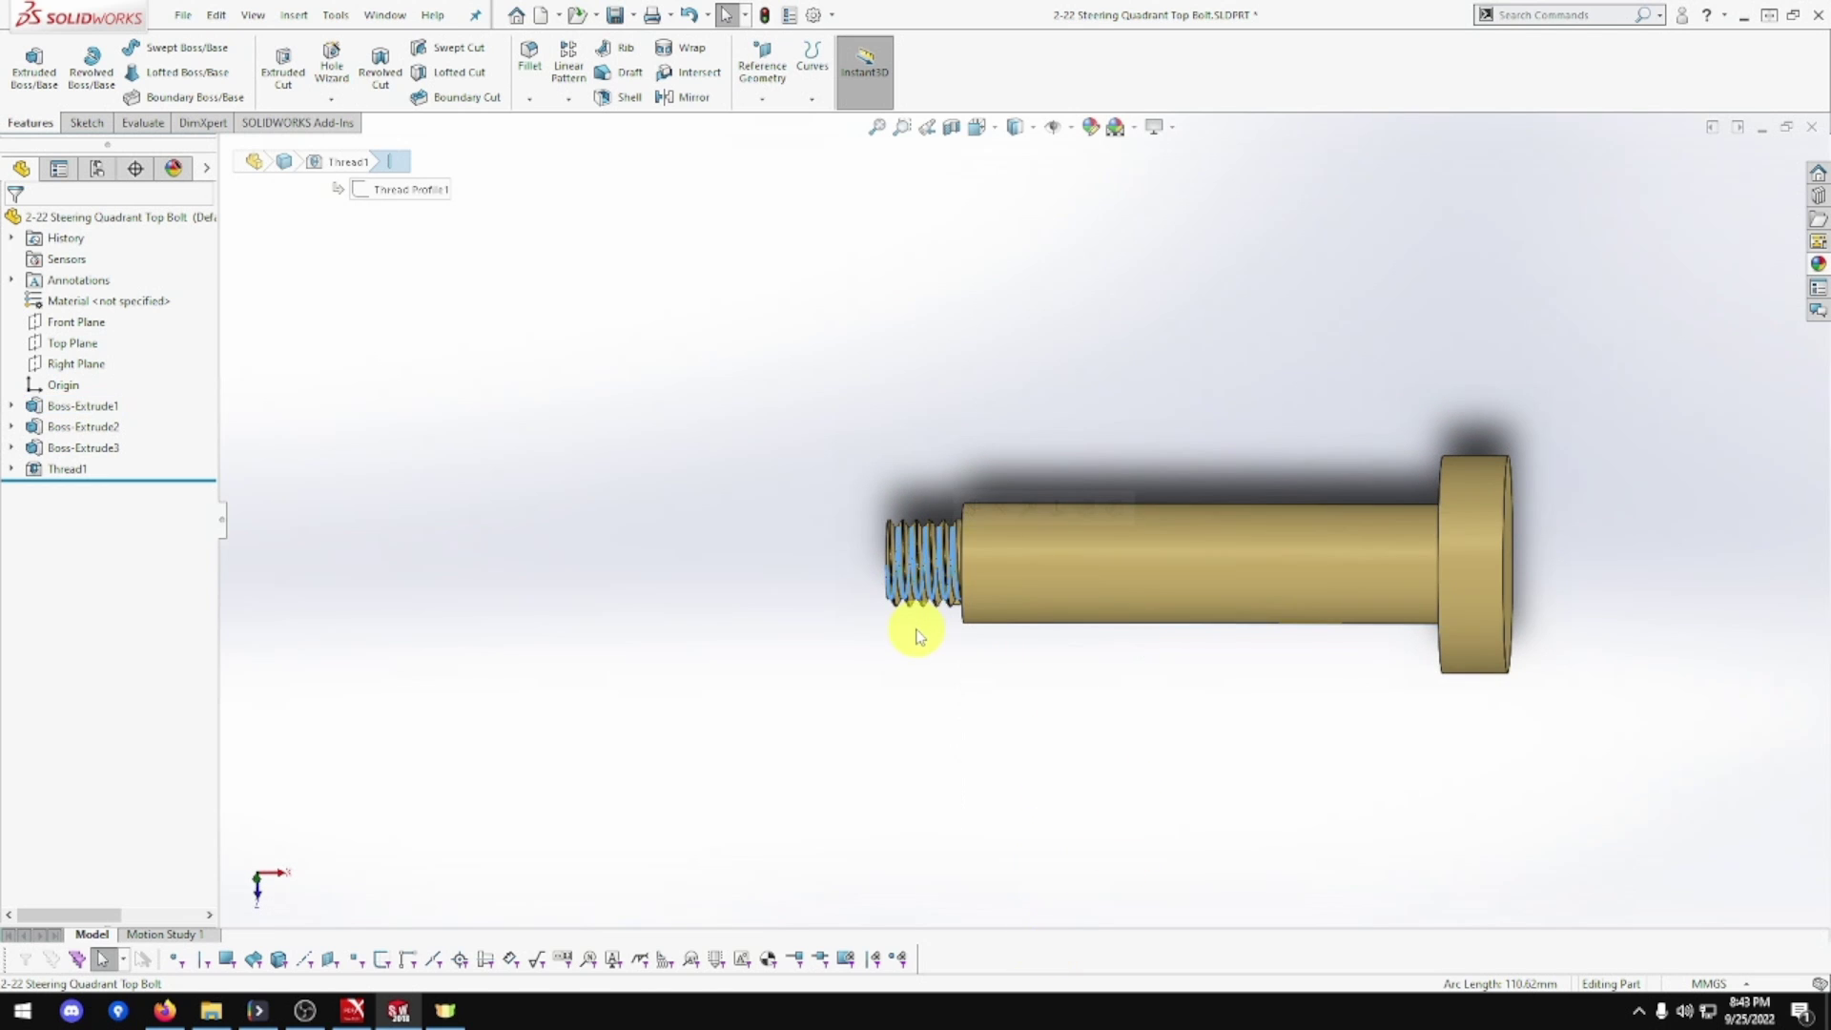
left_click(83, 406)
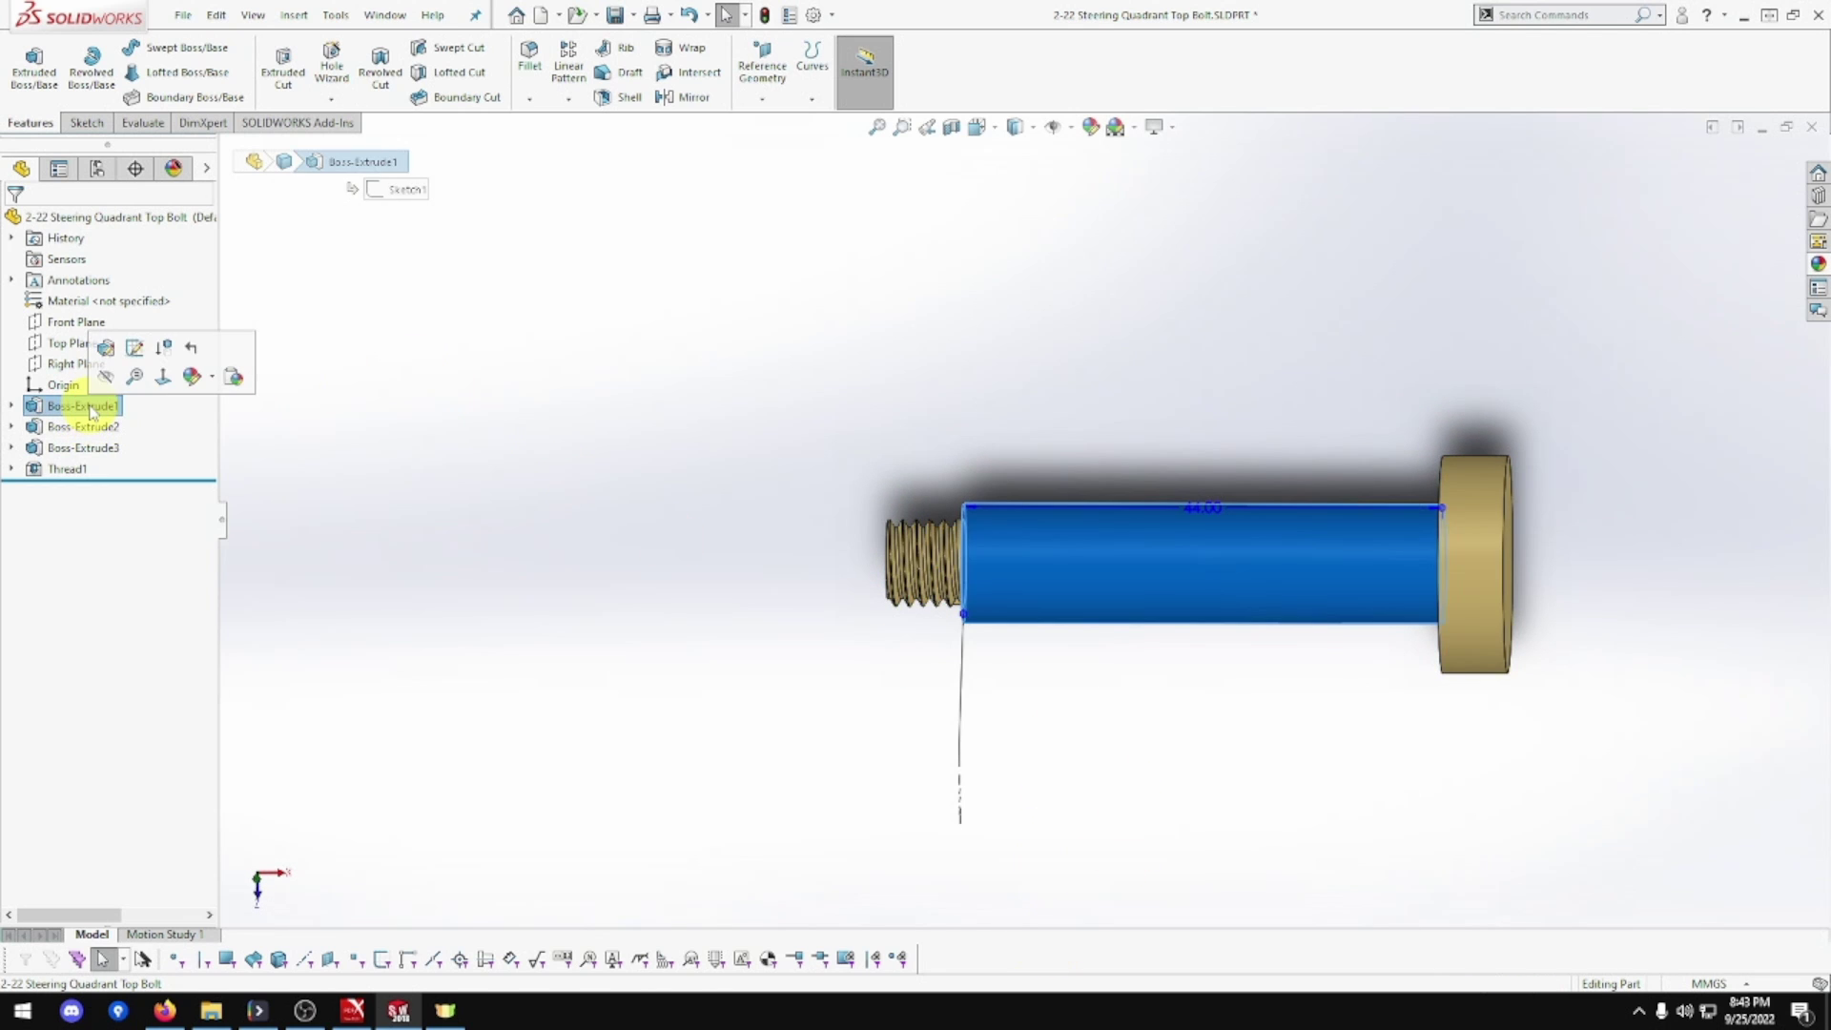
left_click(82, 425)
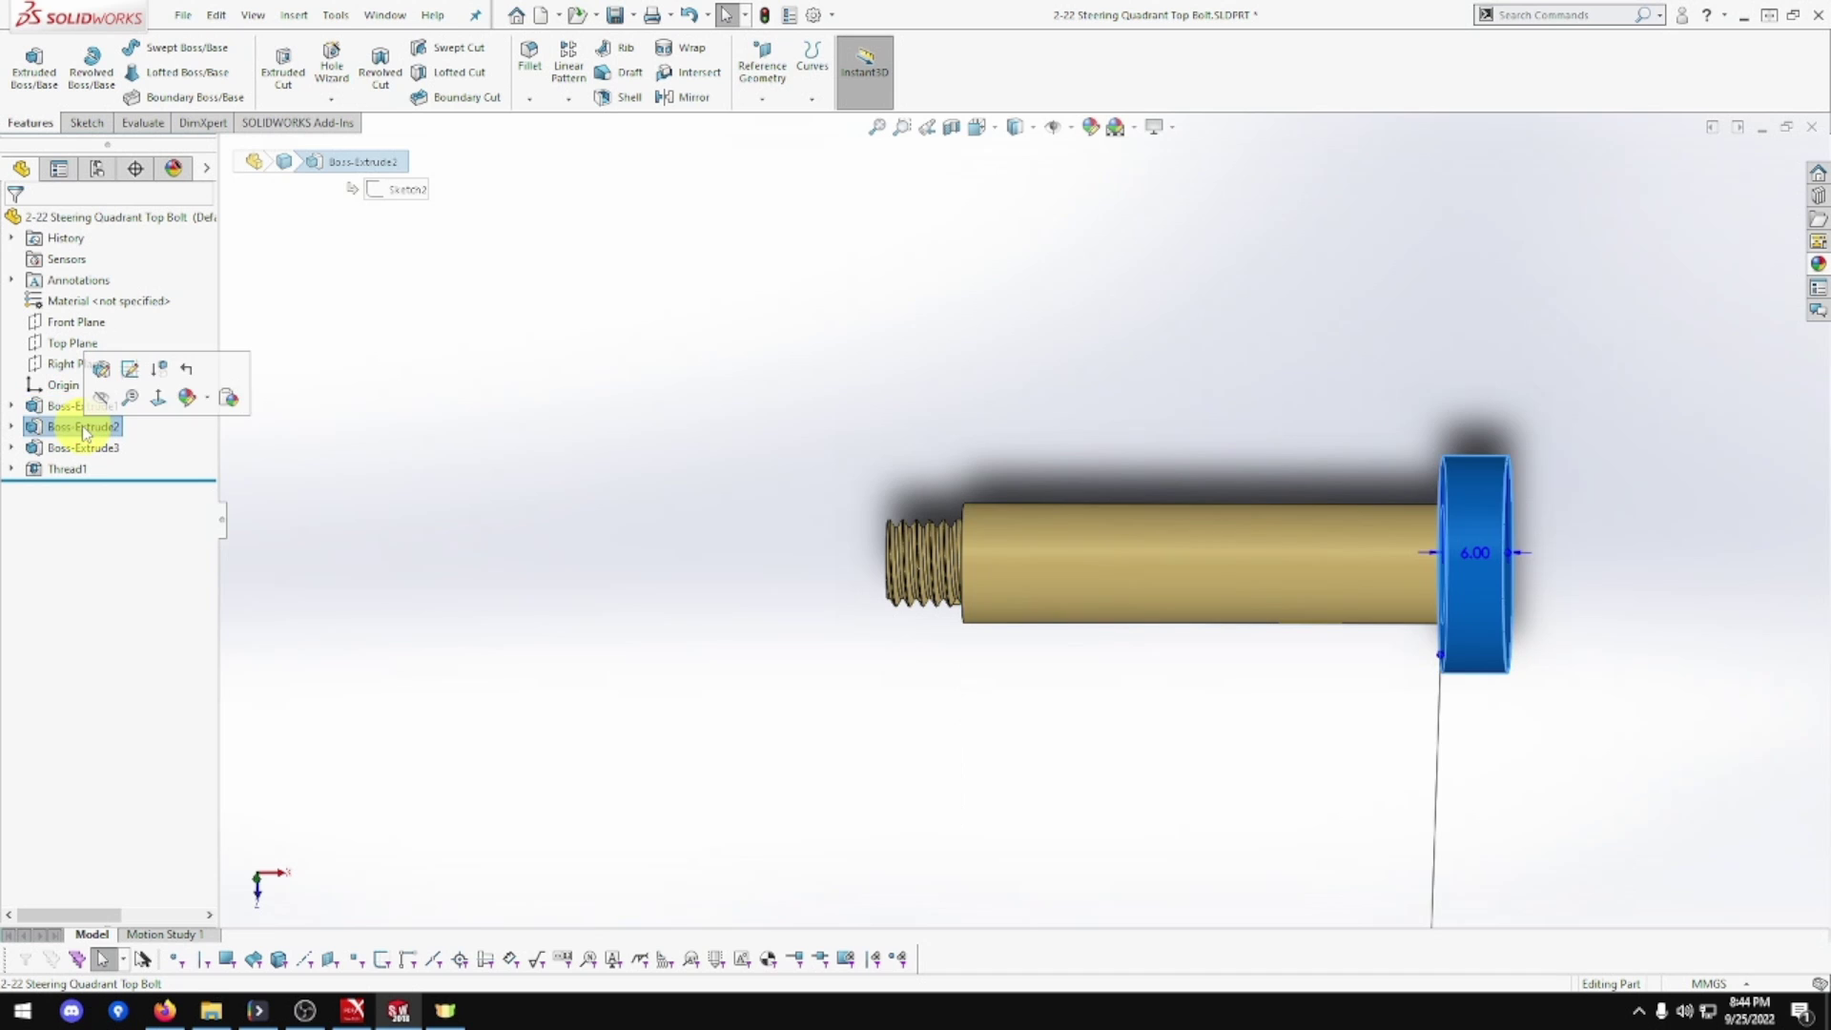
left_click(83, 449)
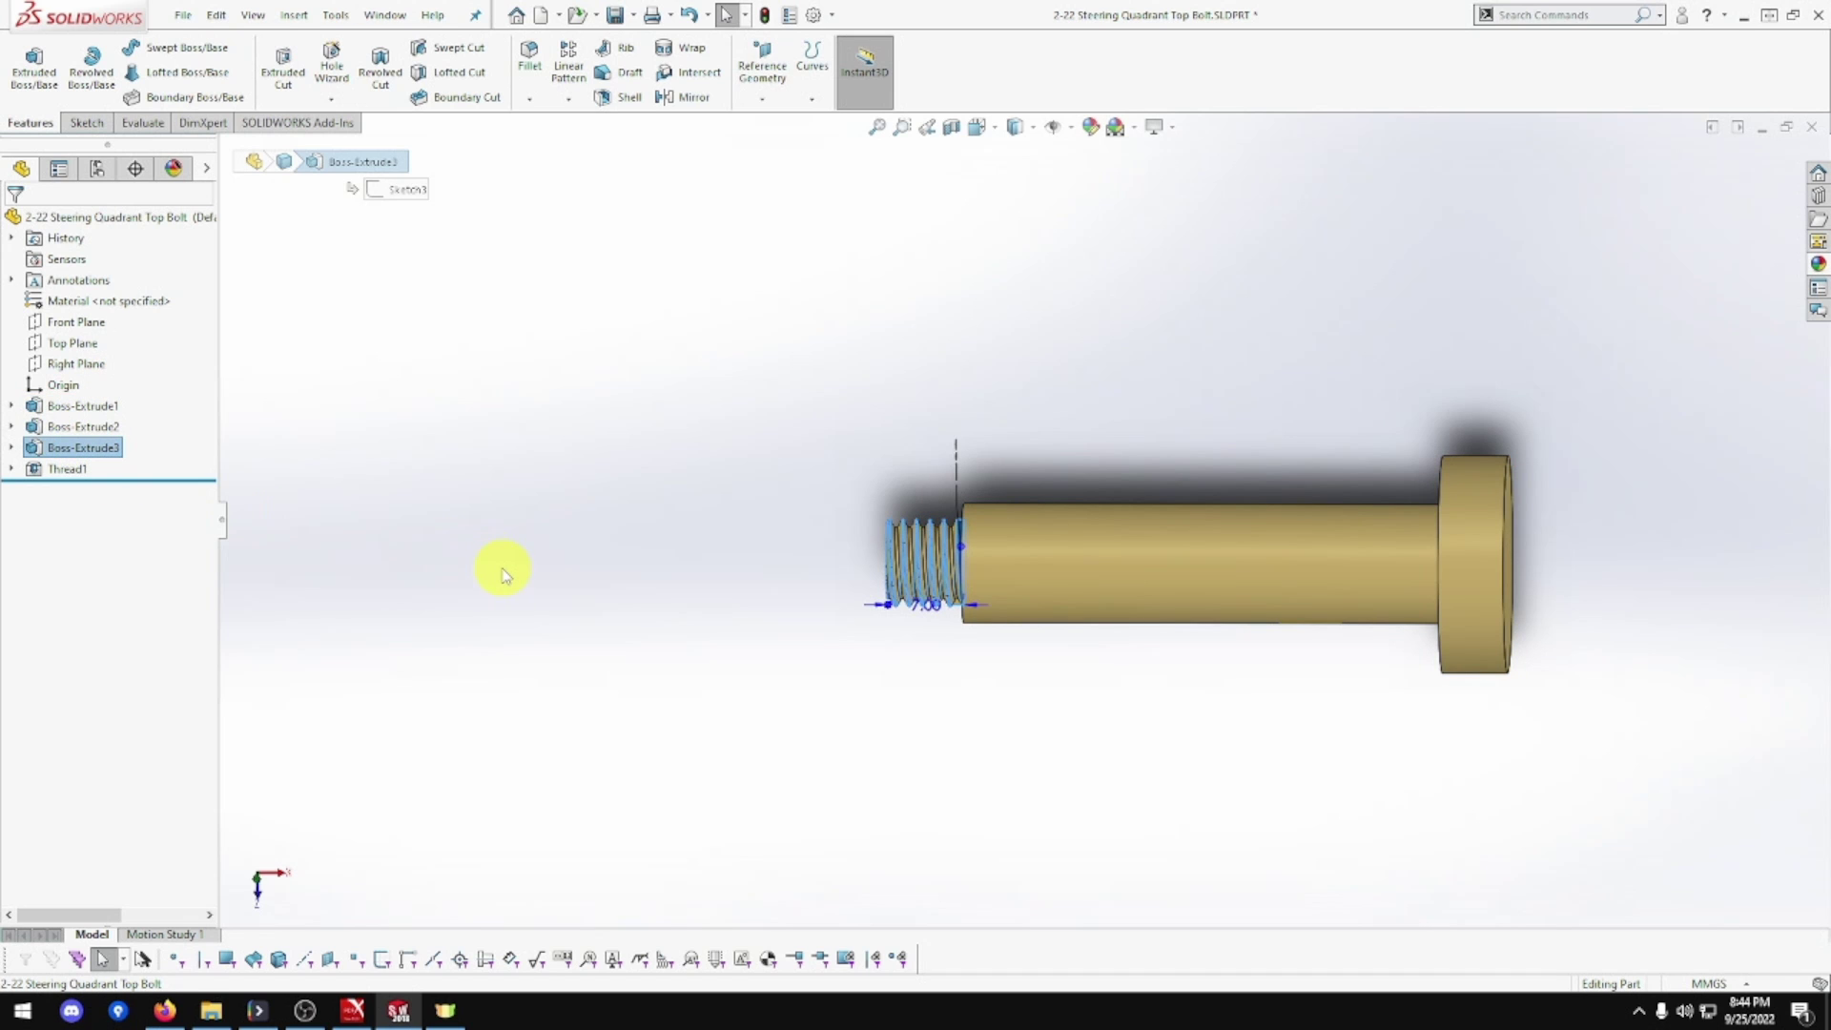
left_click_drag(935, 625, 925, 655)
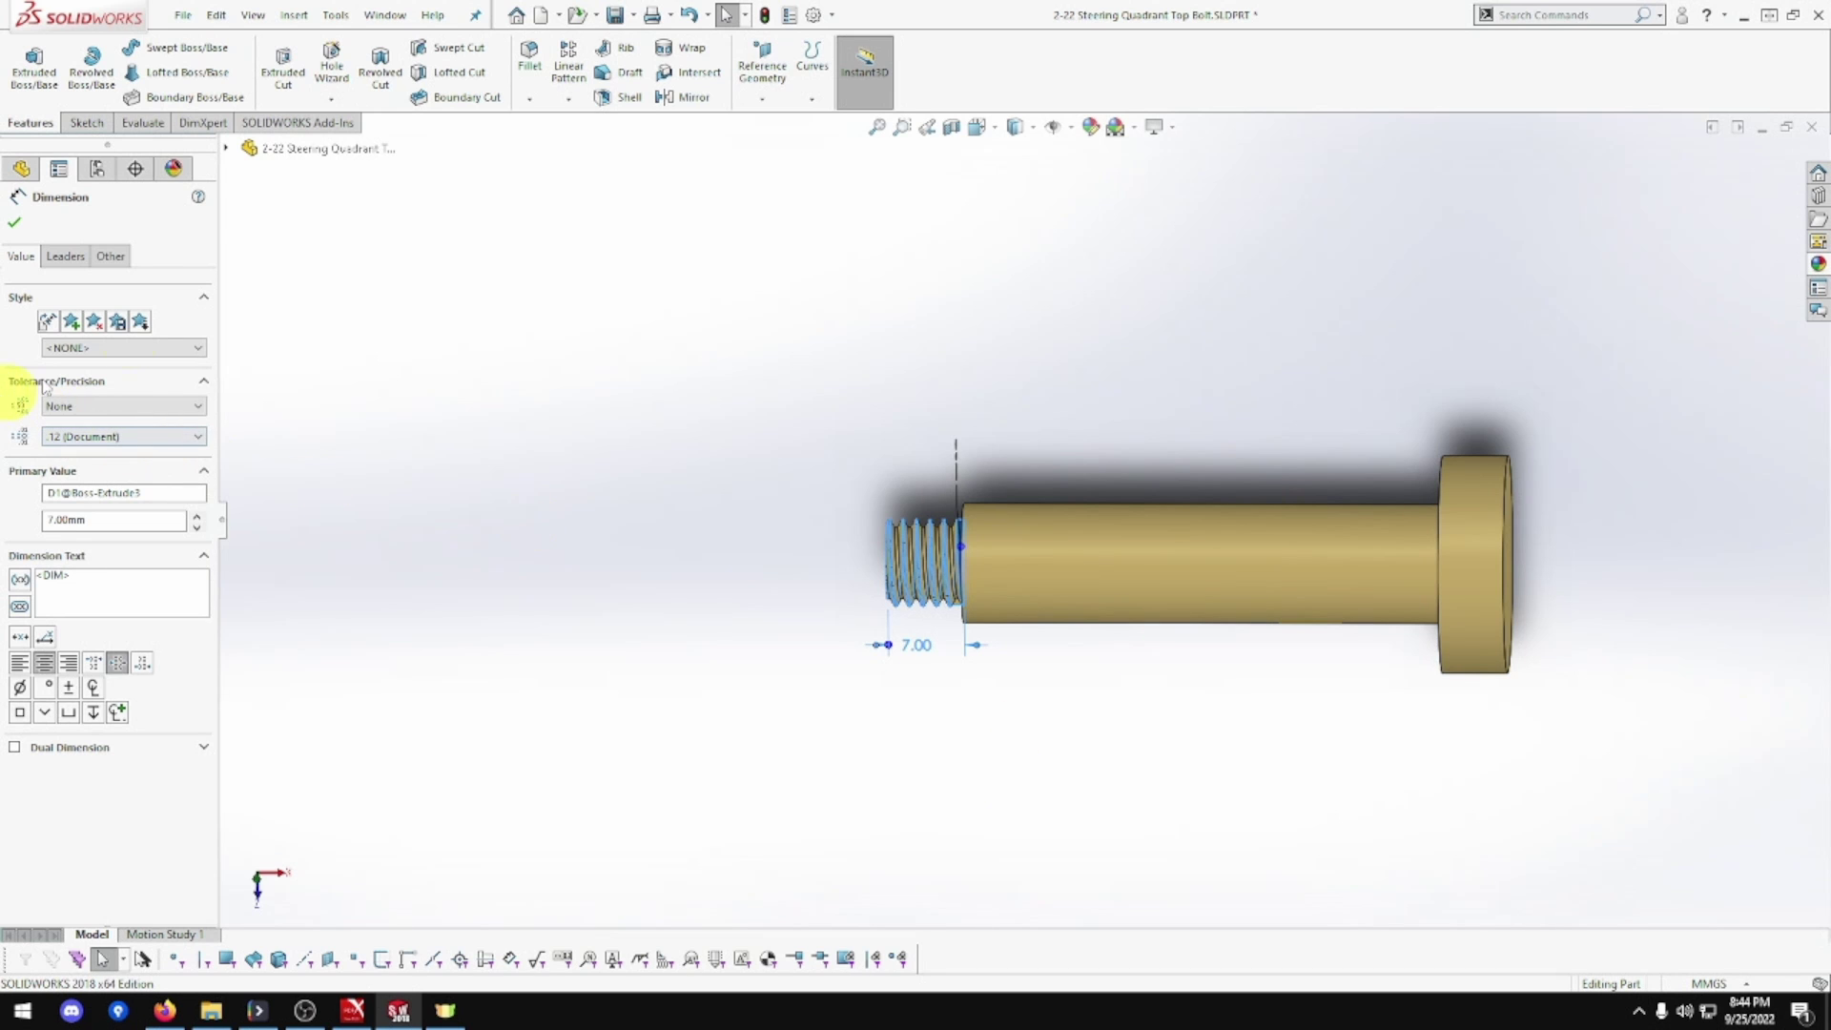
left_click(15, 223)
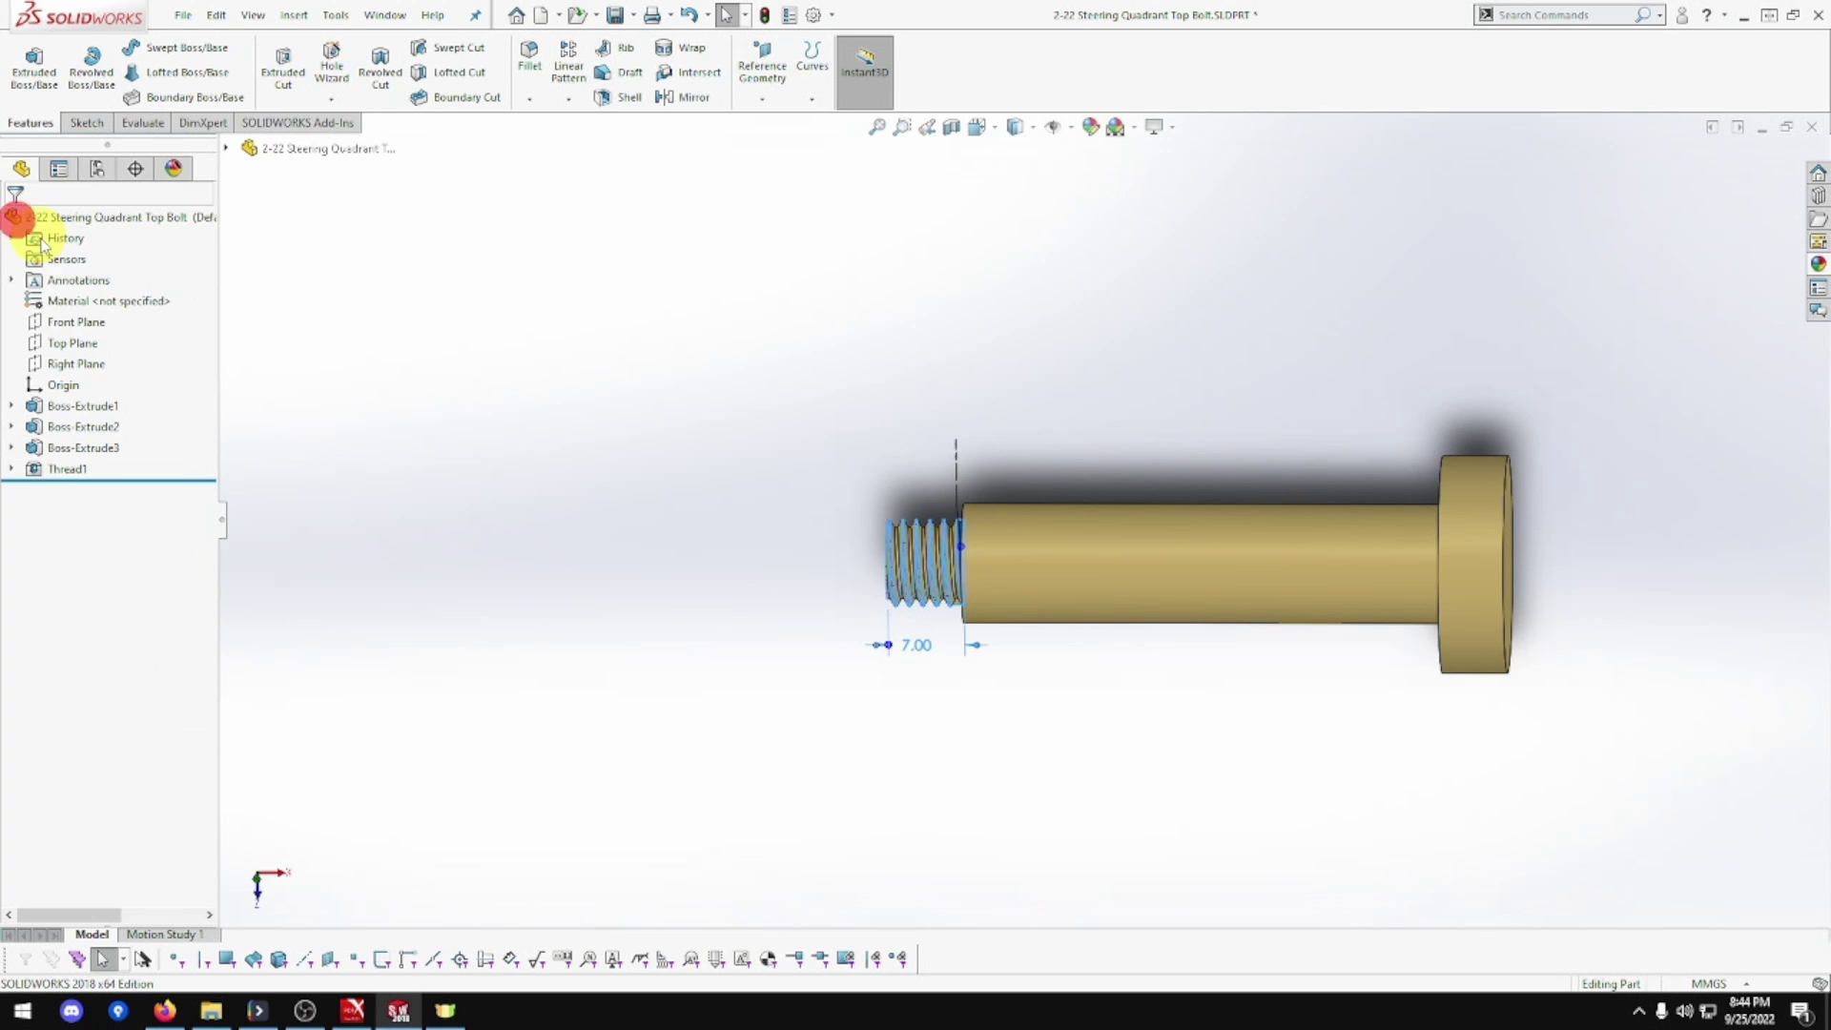
left_click(89, 428)
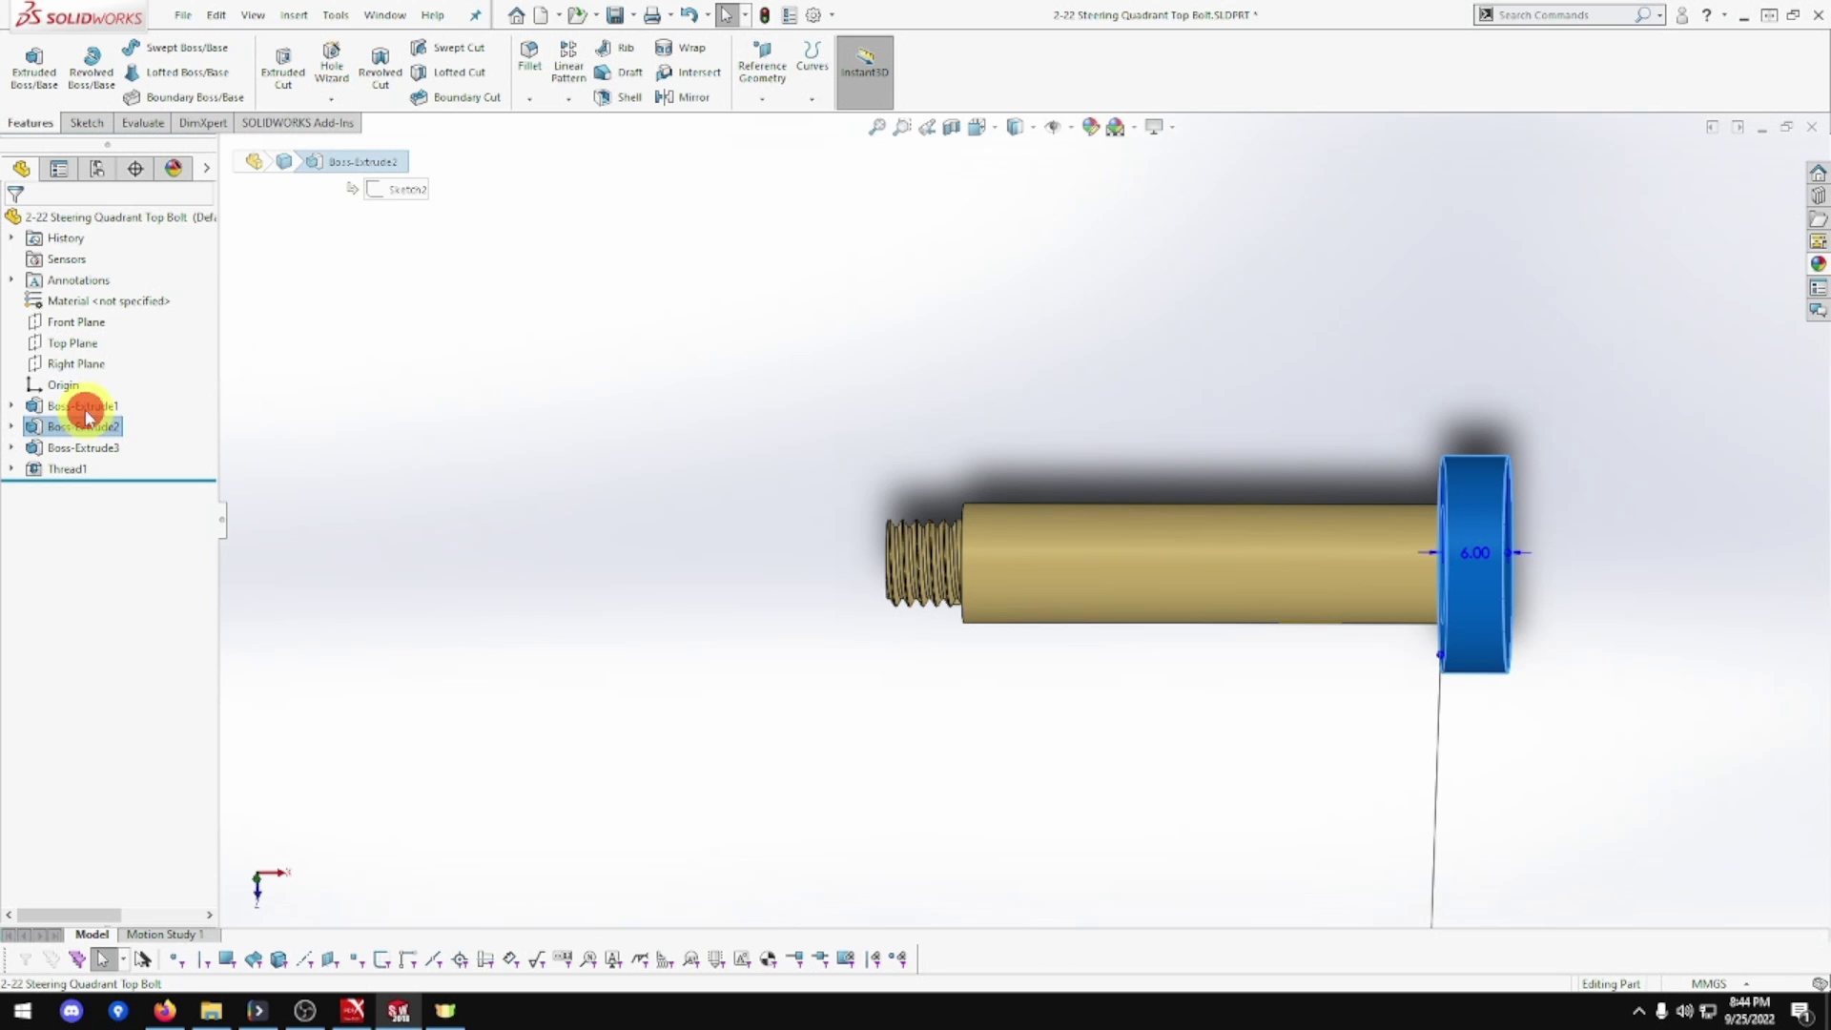
left_click(96, 408)
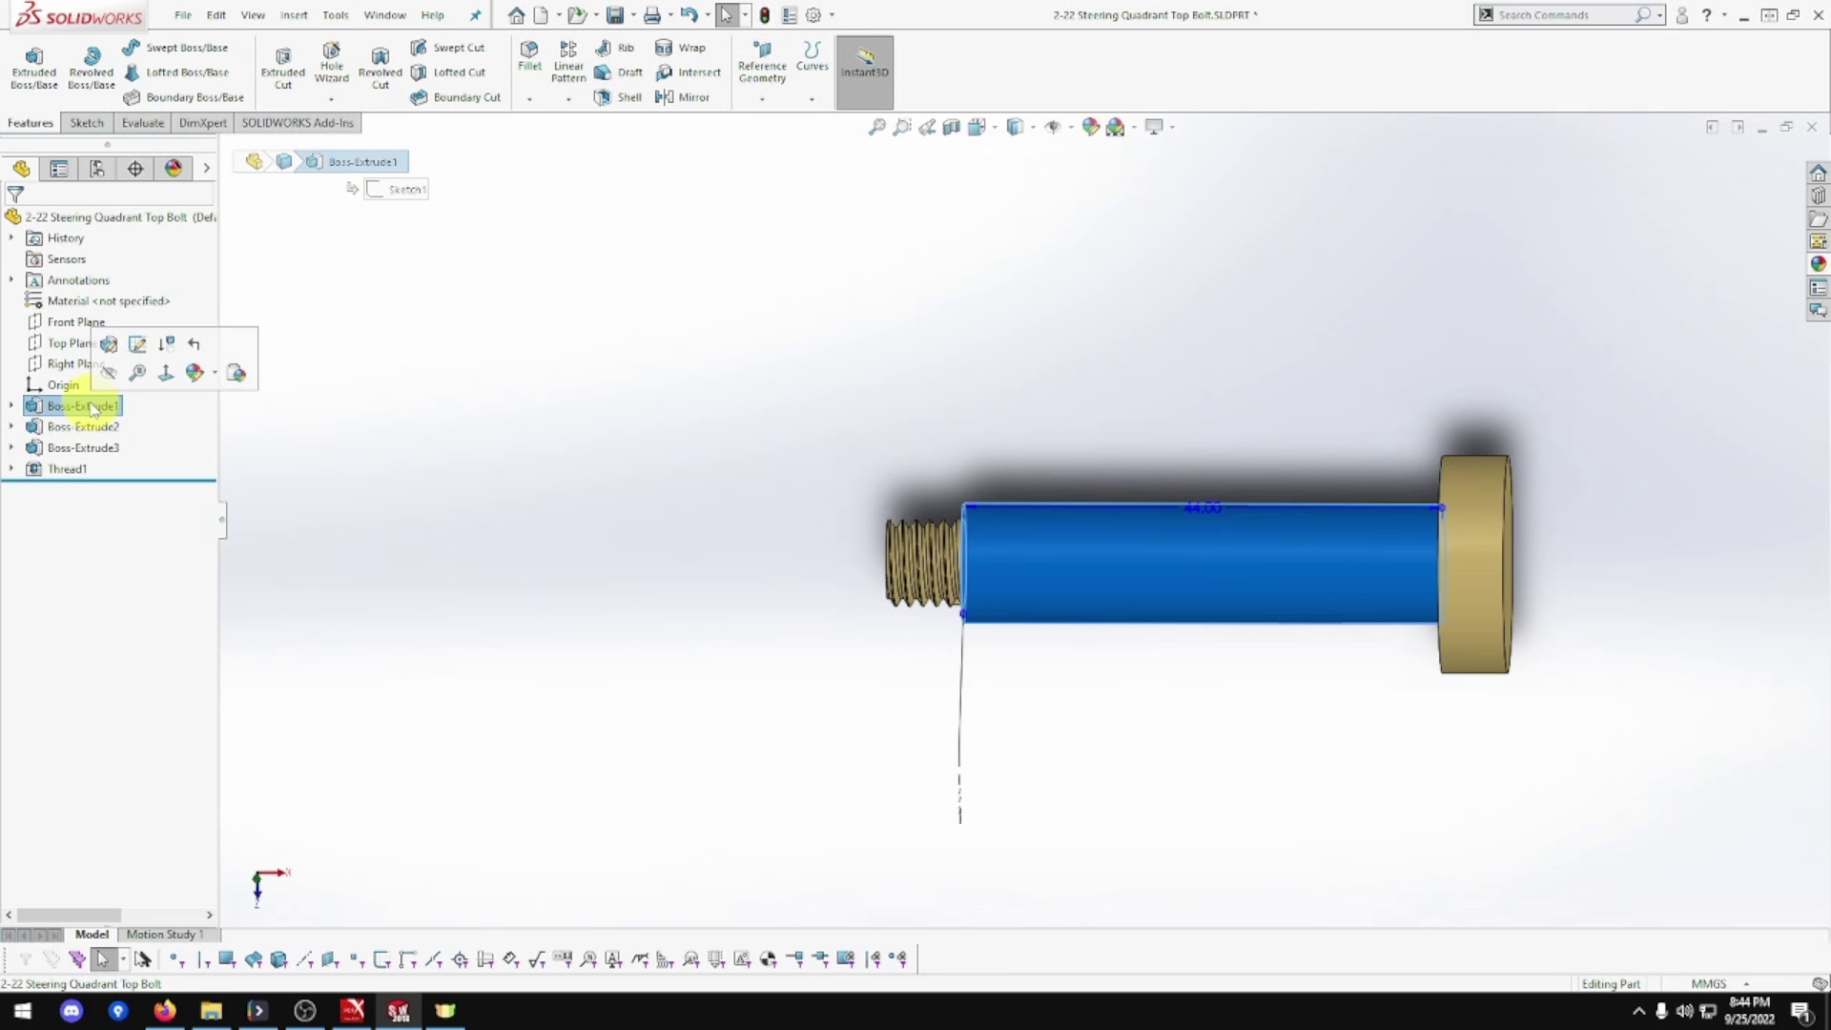
middle_click_drag(702, 470, 728, 315)
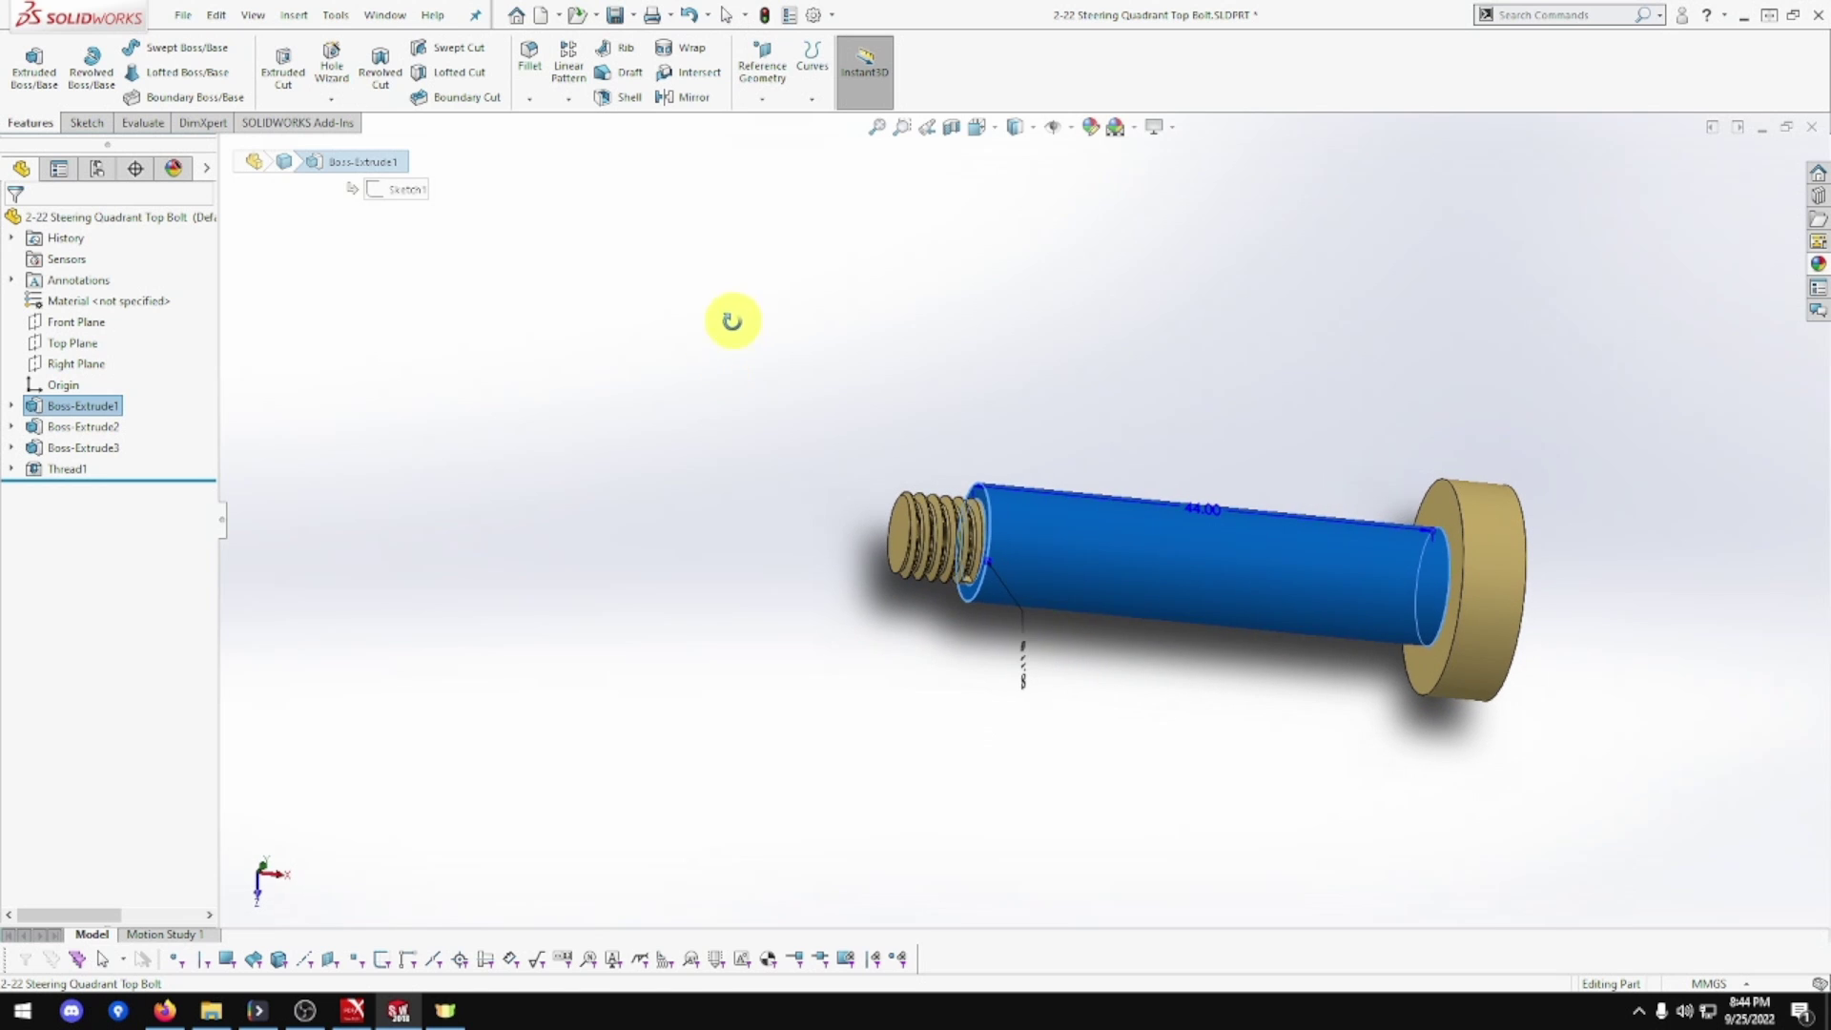
left_click(1087, 474)
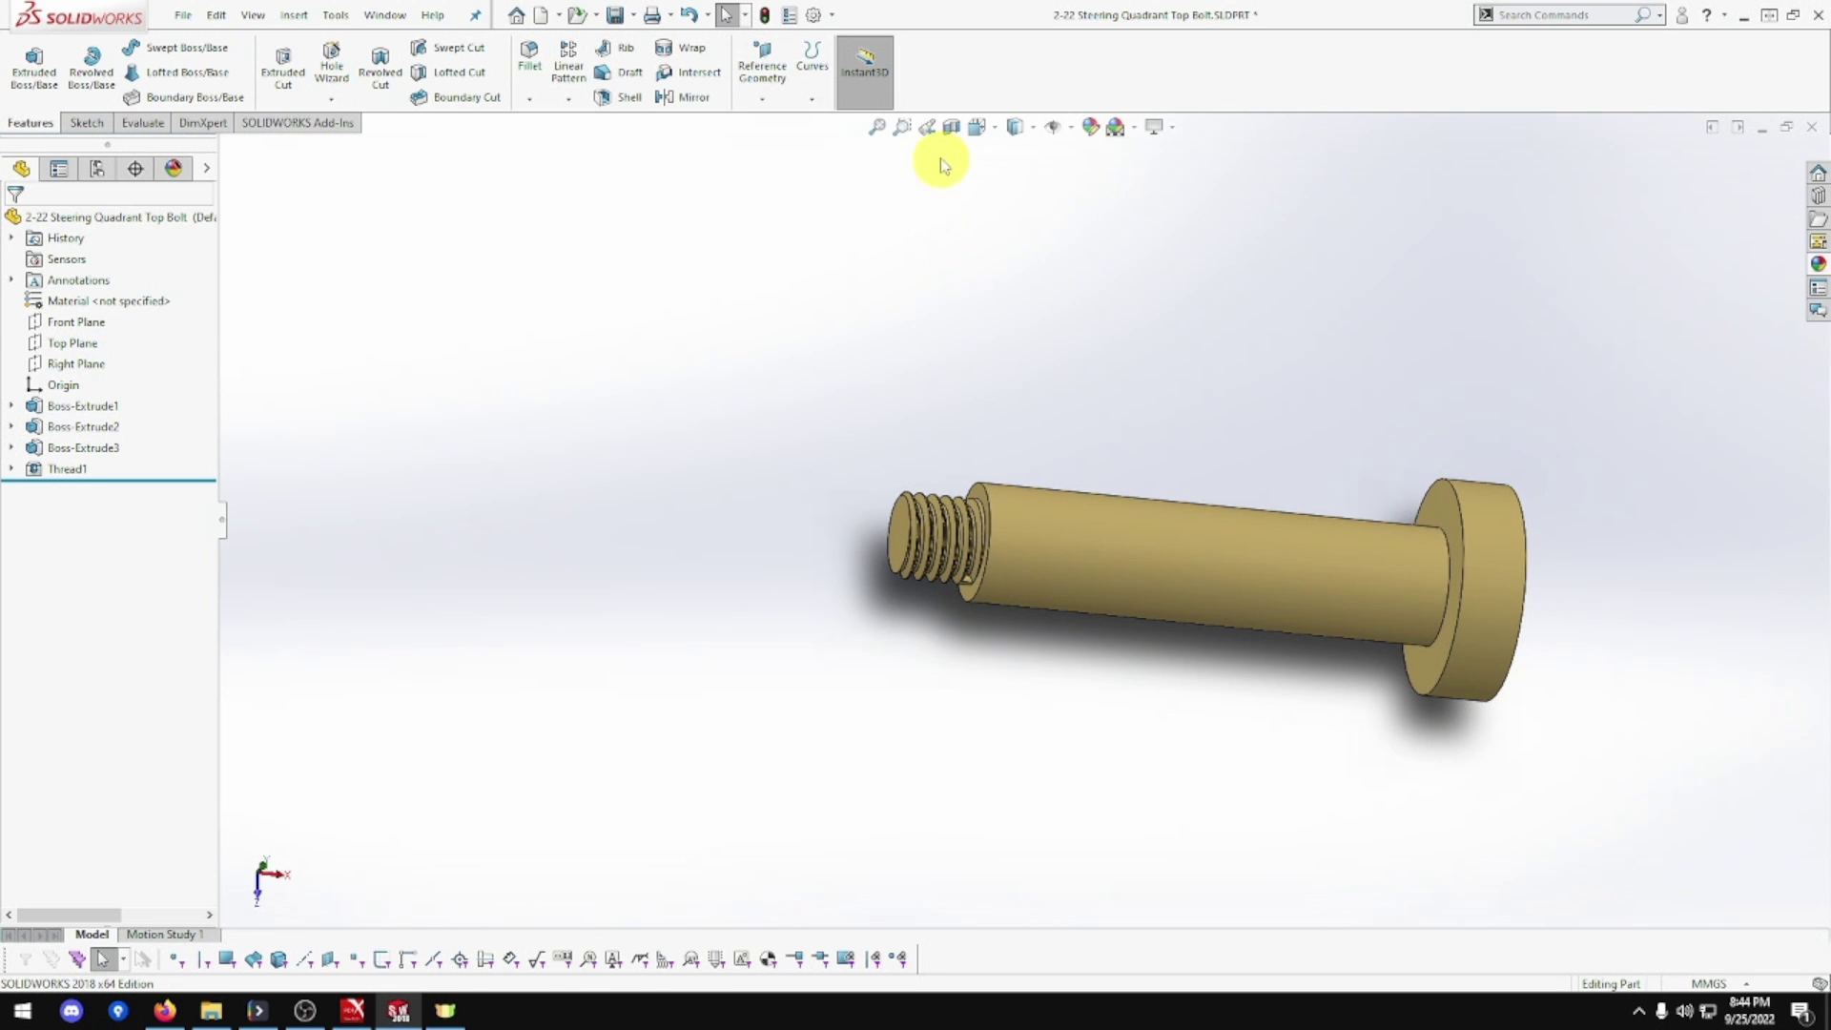
left_click(994, 136)
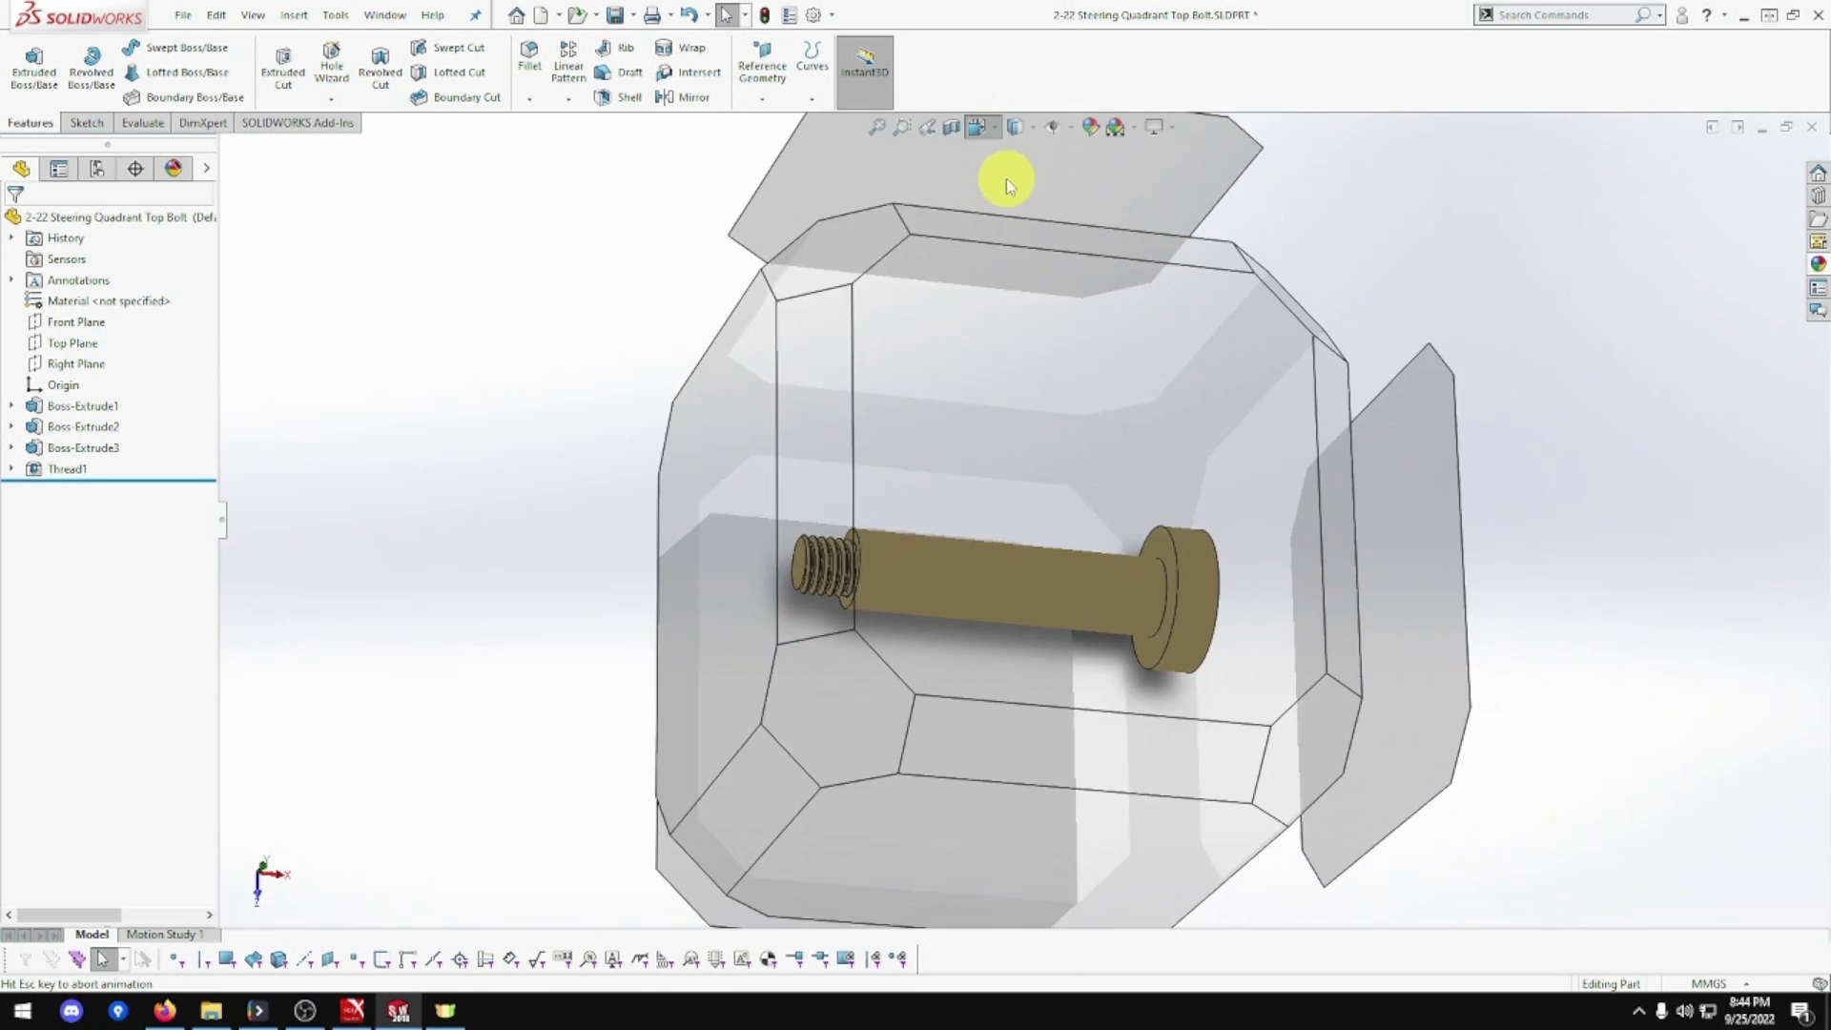
left_click(690, 702)
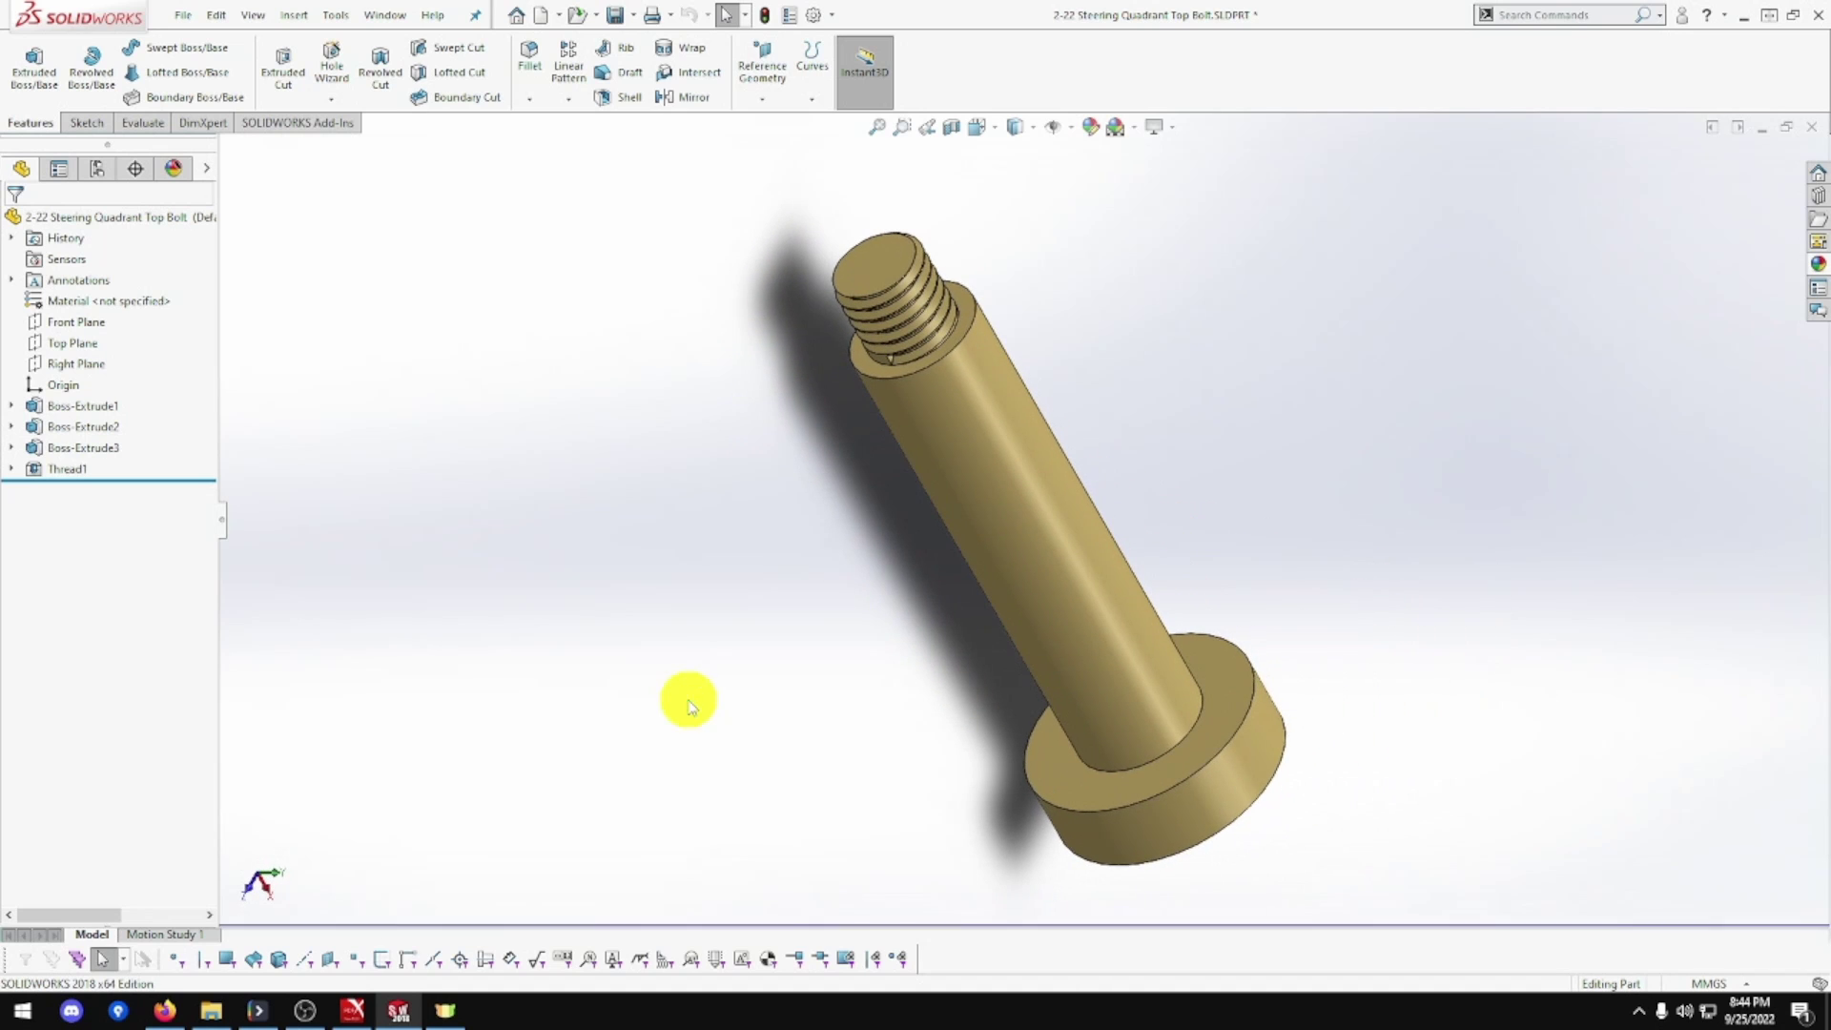
middle_click_drag(809, 577, 9, 666)
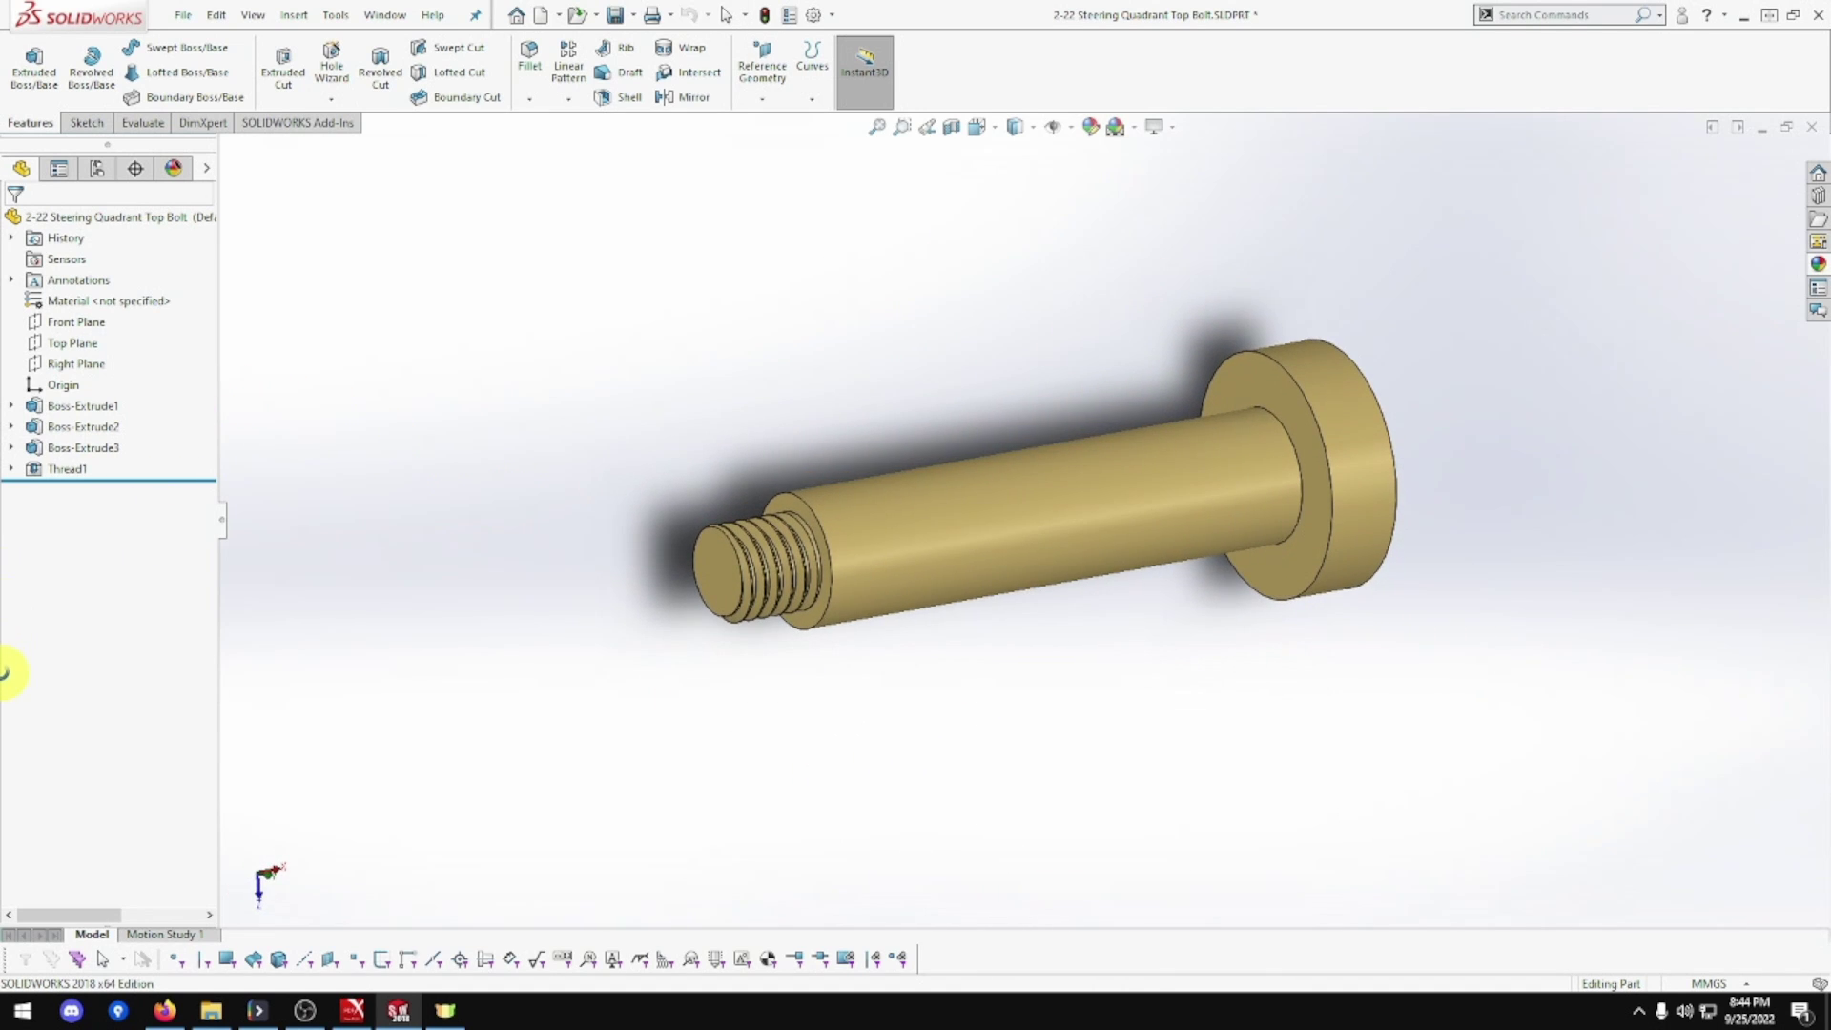